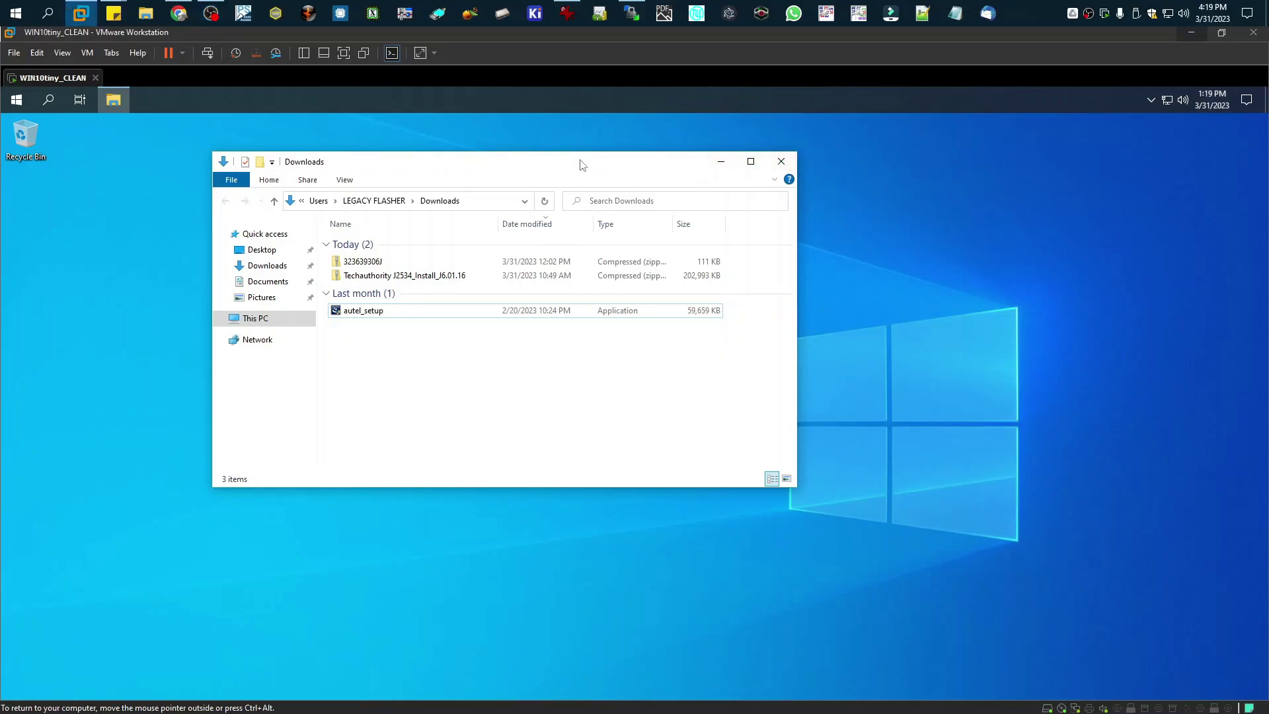
# Extract the Techauthority J2534_Install_J6.01.16 archive in Downloads to its default destination folder.
pyautogui.moveTo(582, 165); pyautogui.dragTo(991, 177)
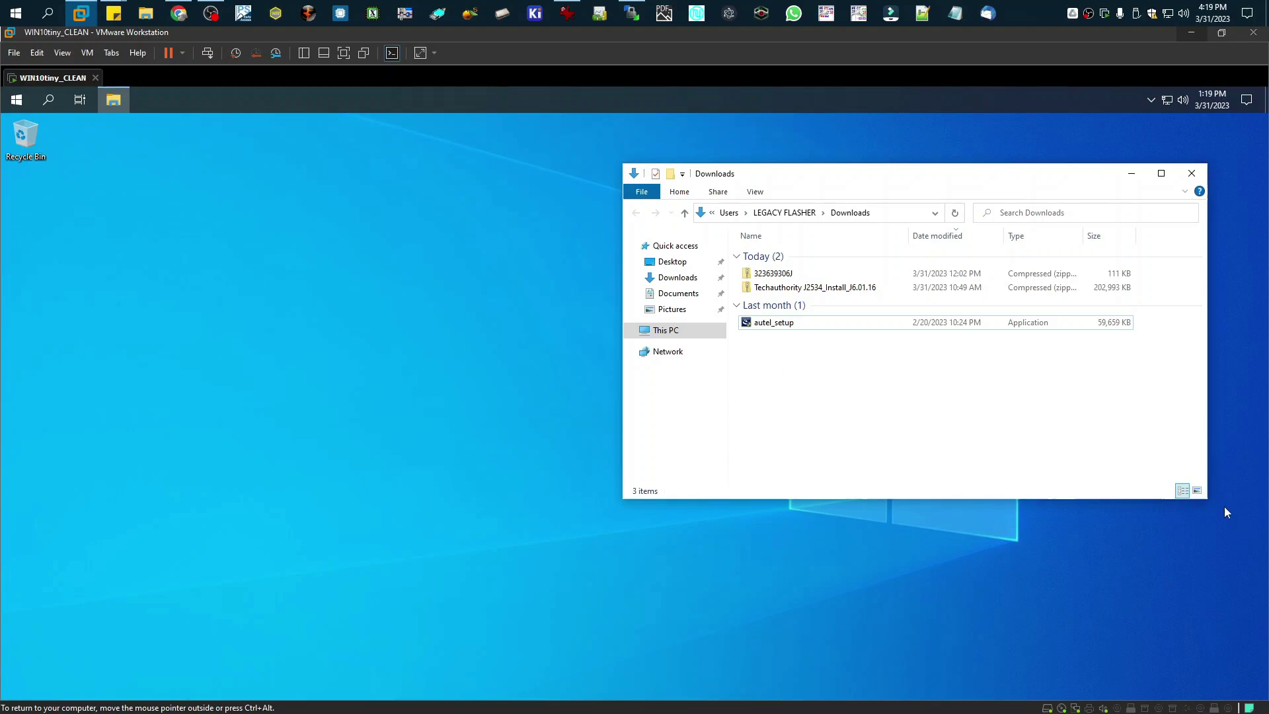
pyautogui.moveTo(1207, 498); pyautogui.dragTo(1065, 549)
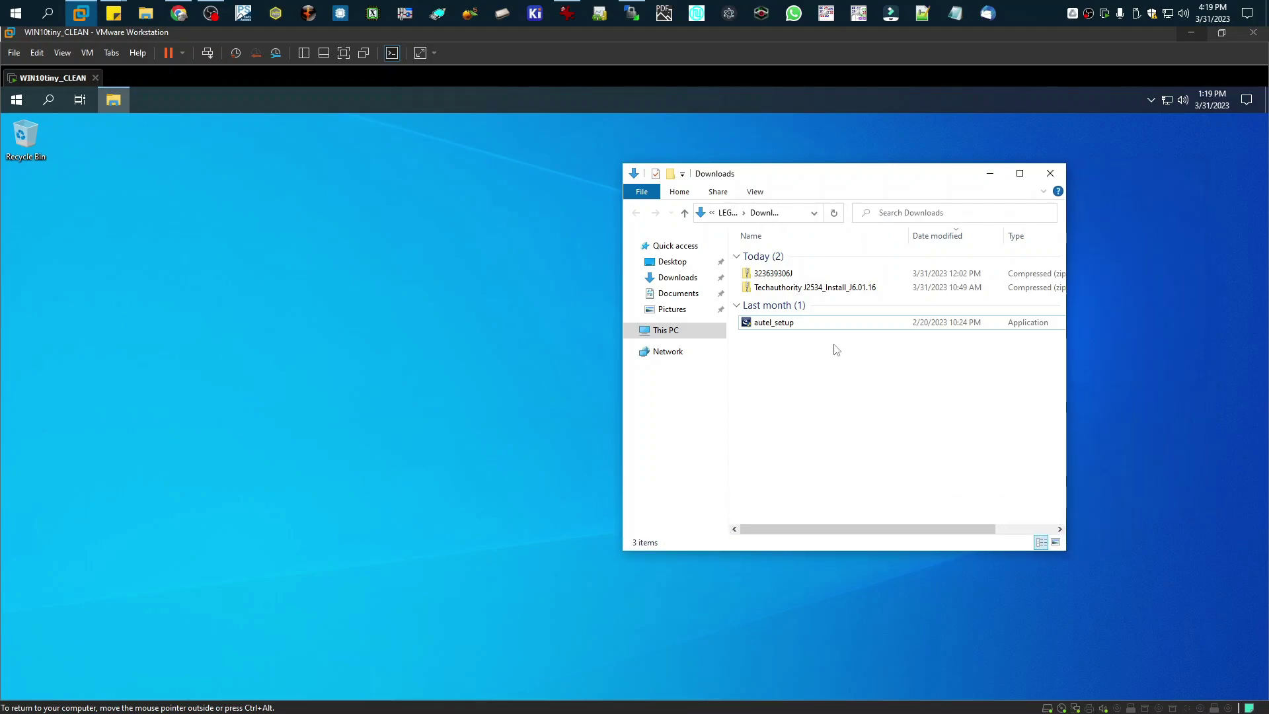
pyautogui.rightClick(781, 292)
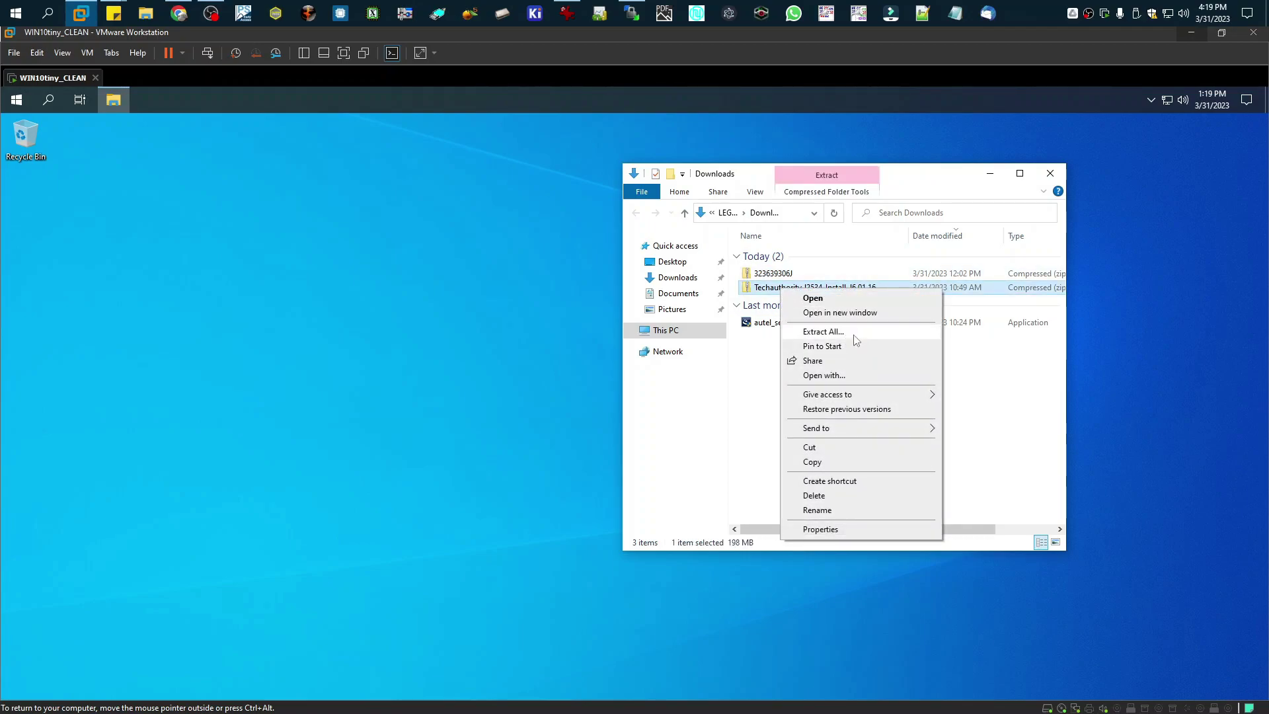
pyautogui.click(836, 333)
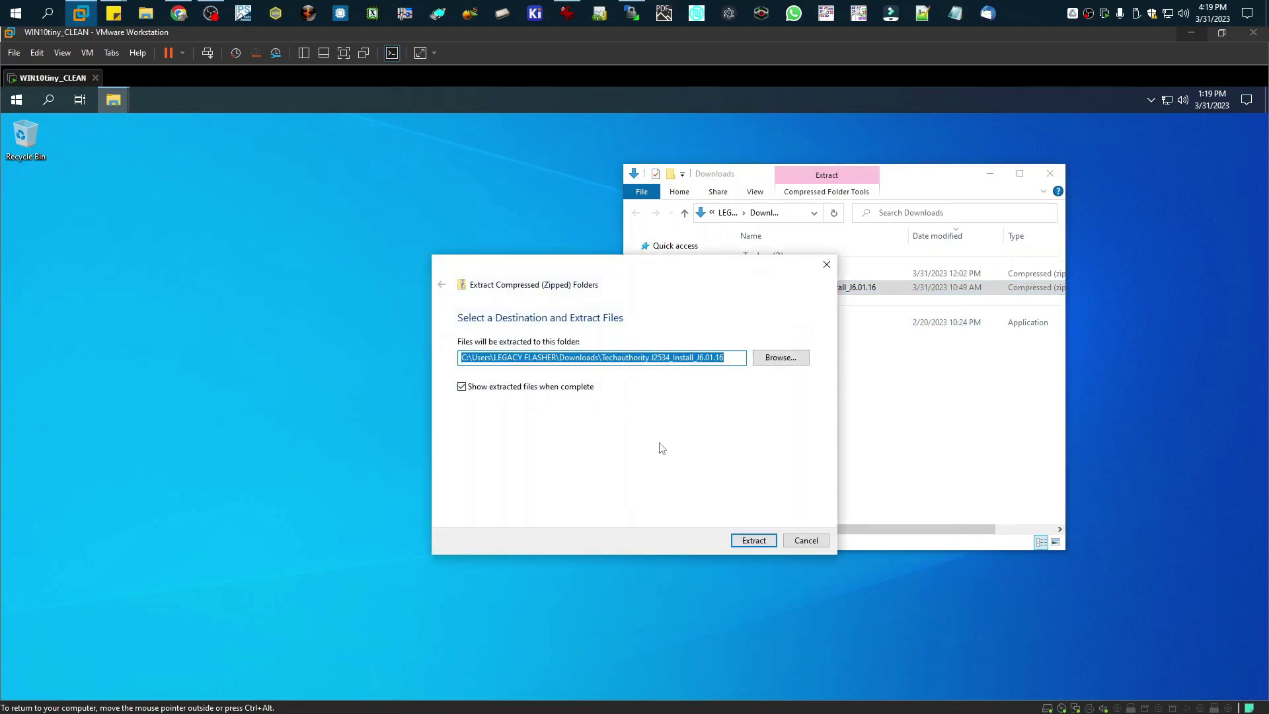
pyautogui.click(753, 539)
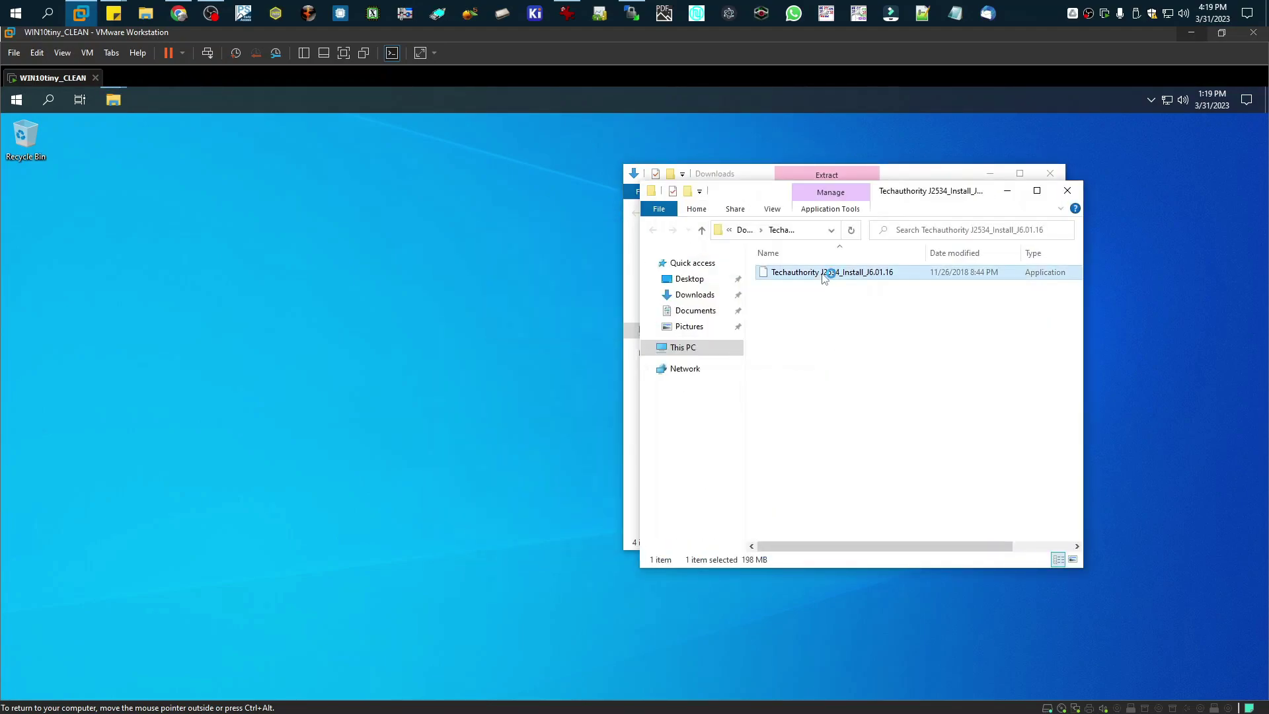
# Run the extracted Techauthority installer, accept the license agreement, start installing the J2534 Application, and close the extracted folder's window.
pyautogui.doubleClick(826, 274)
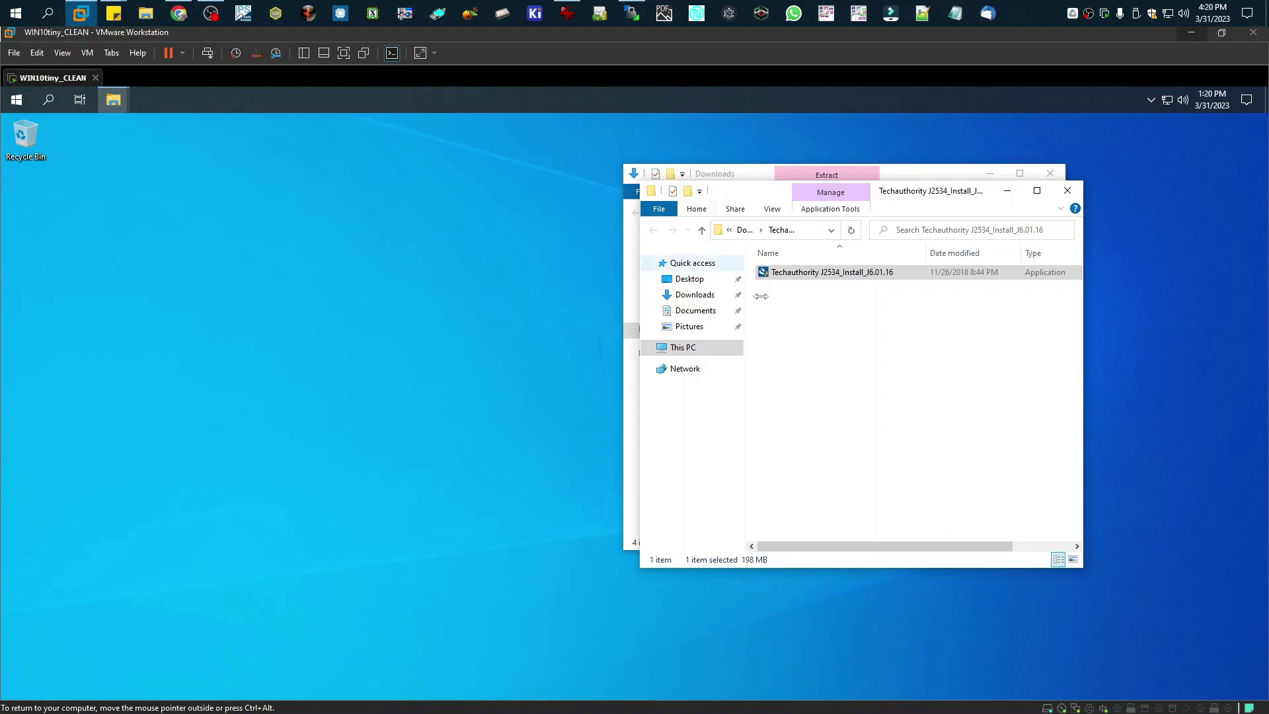
pyautogui.click(706, 516)
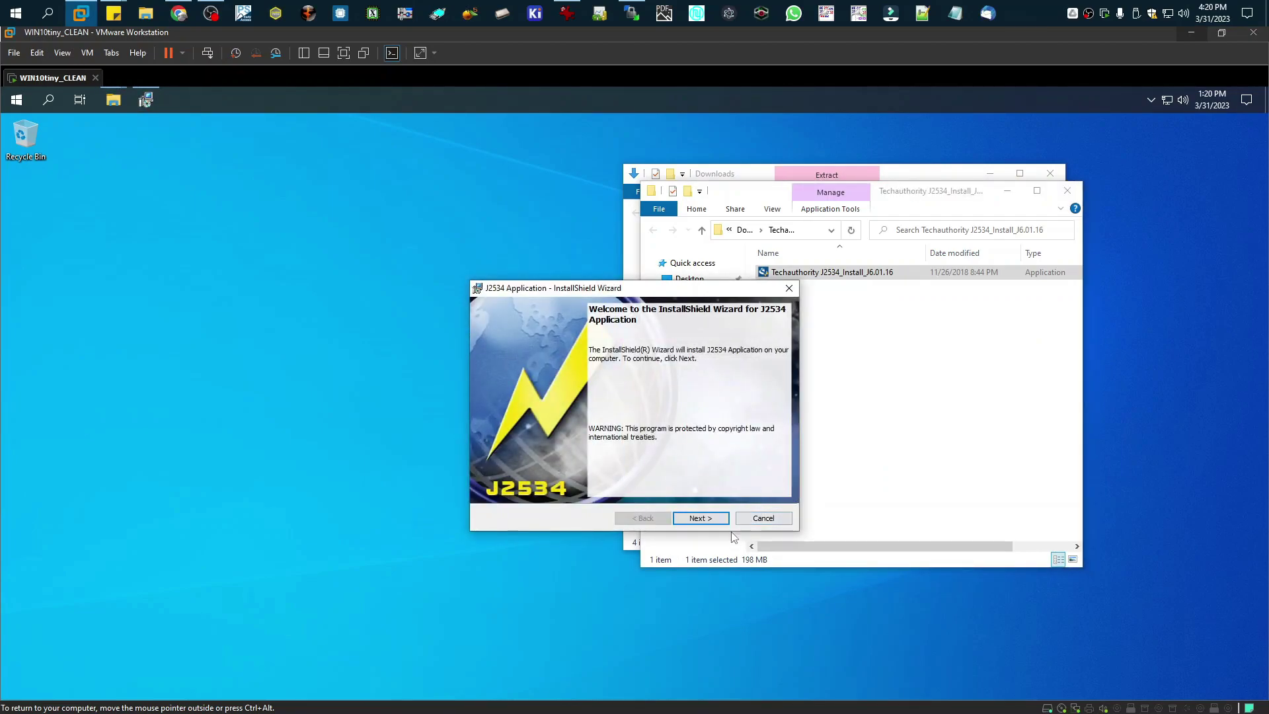
pyautogui.click(716, 517)
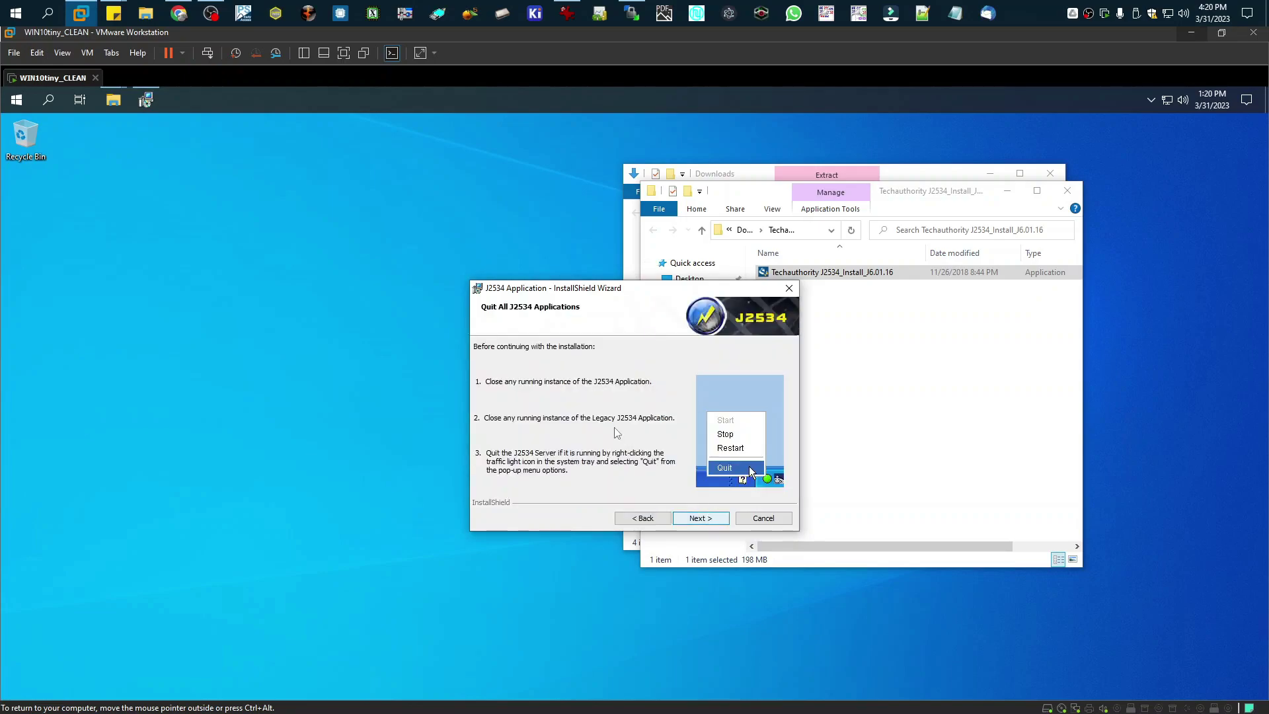
pyautogui.click(710, 519)
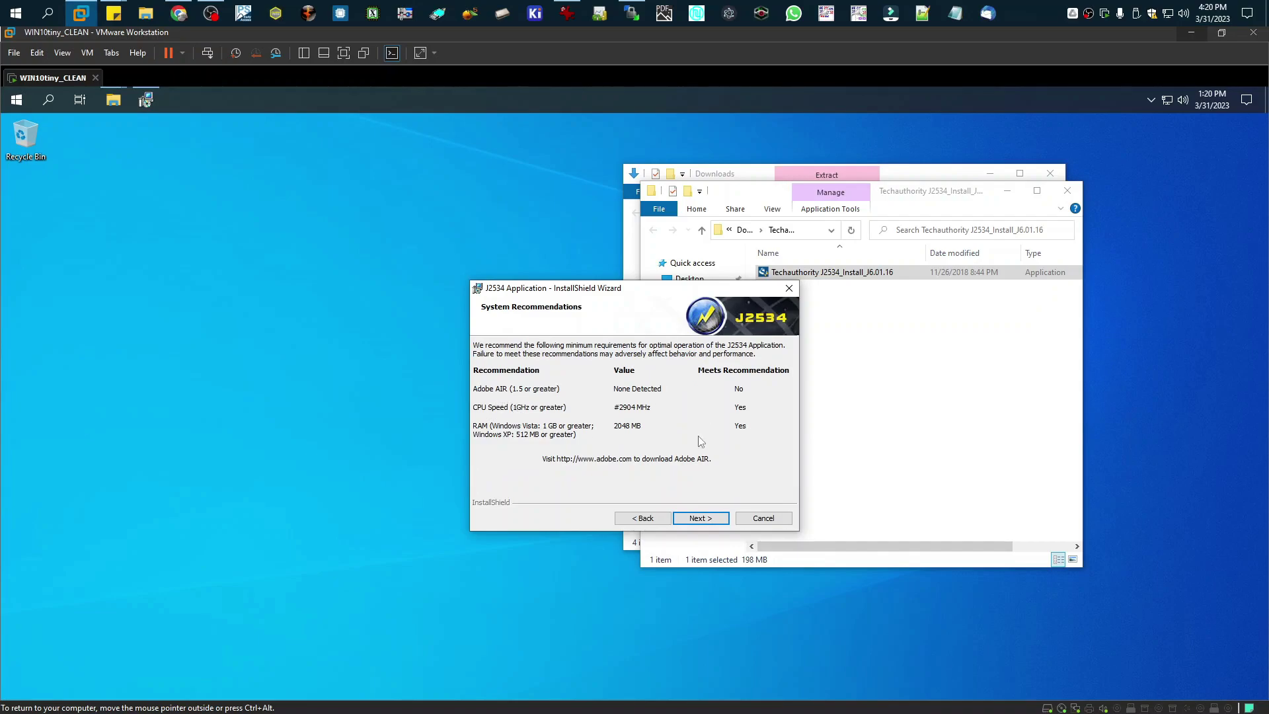
pyautogui.click(708, 519)
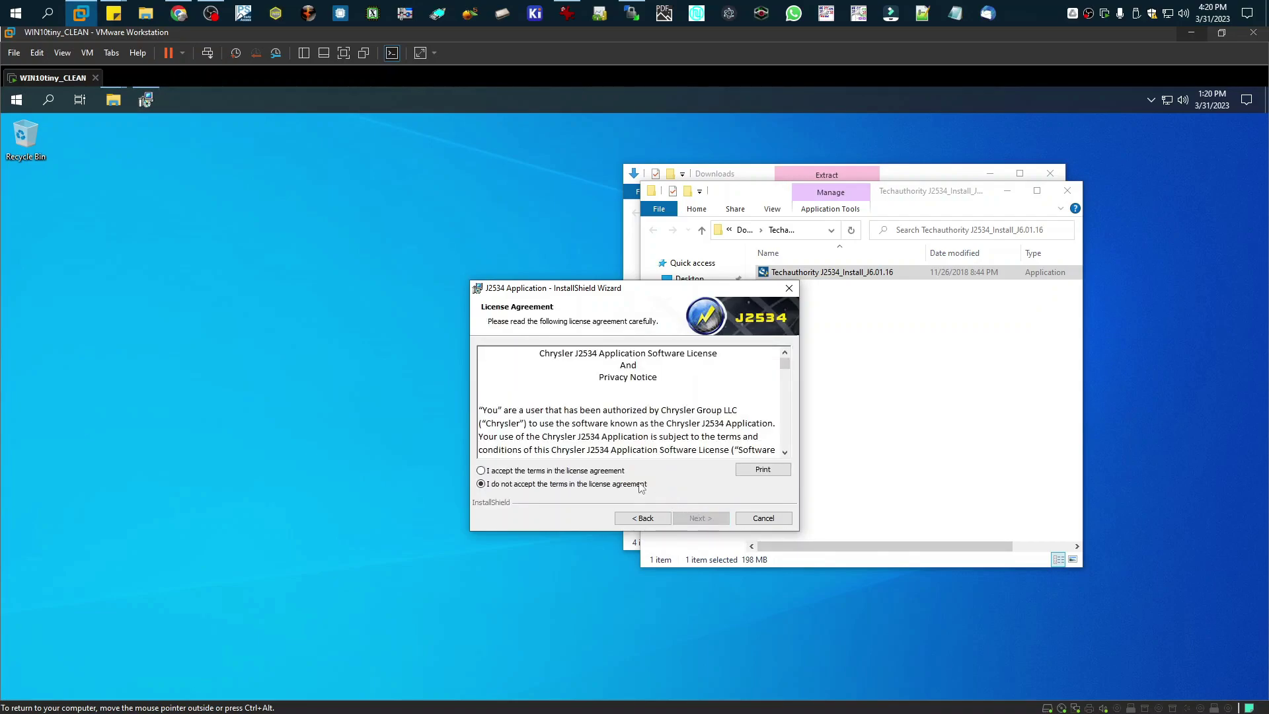
pyautogui.click(625, 473)
pyautogui.click(700, 519)
pyautogui.click(718, 521)
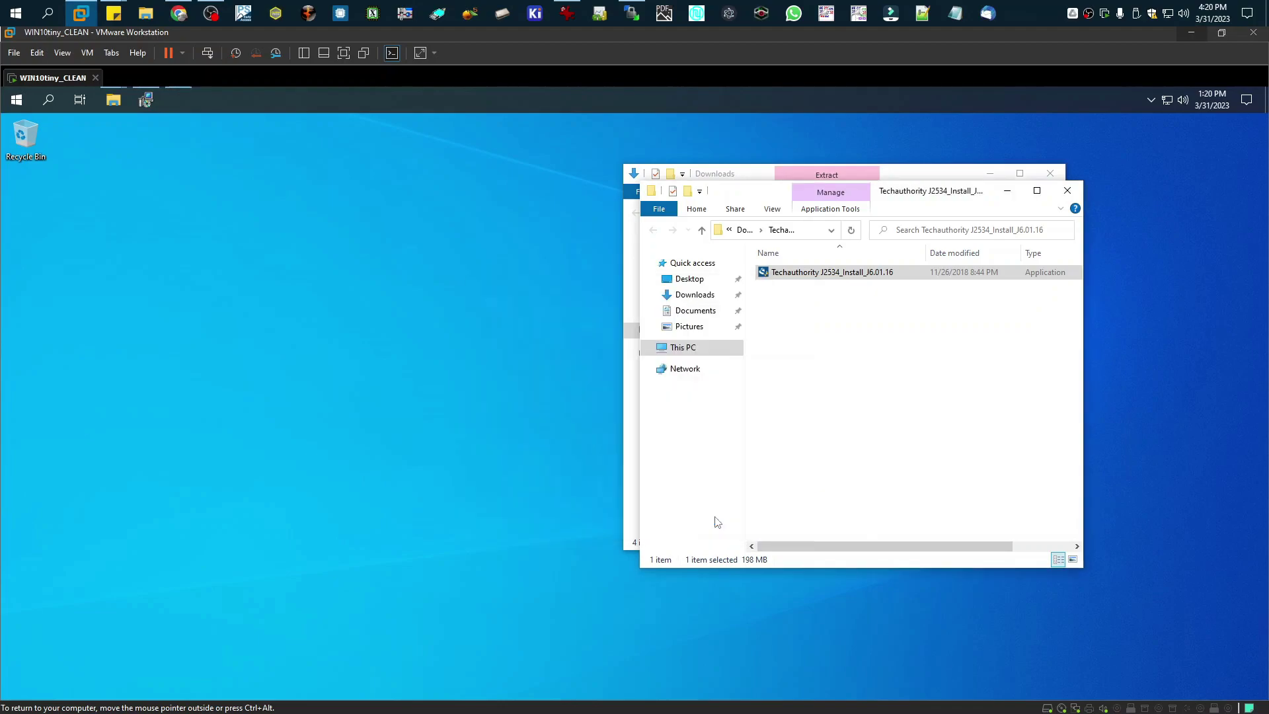
pyautogui.moveTo(624, 292); pyautogui.dragTo(299, 252)
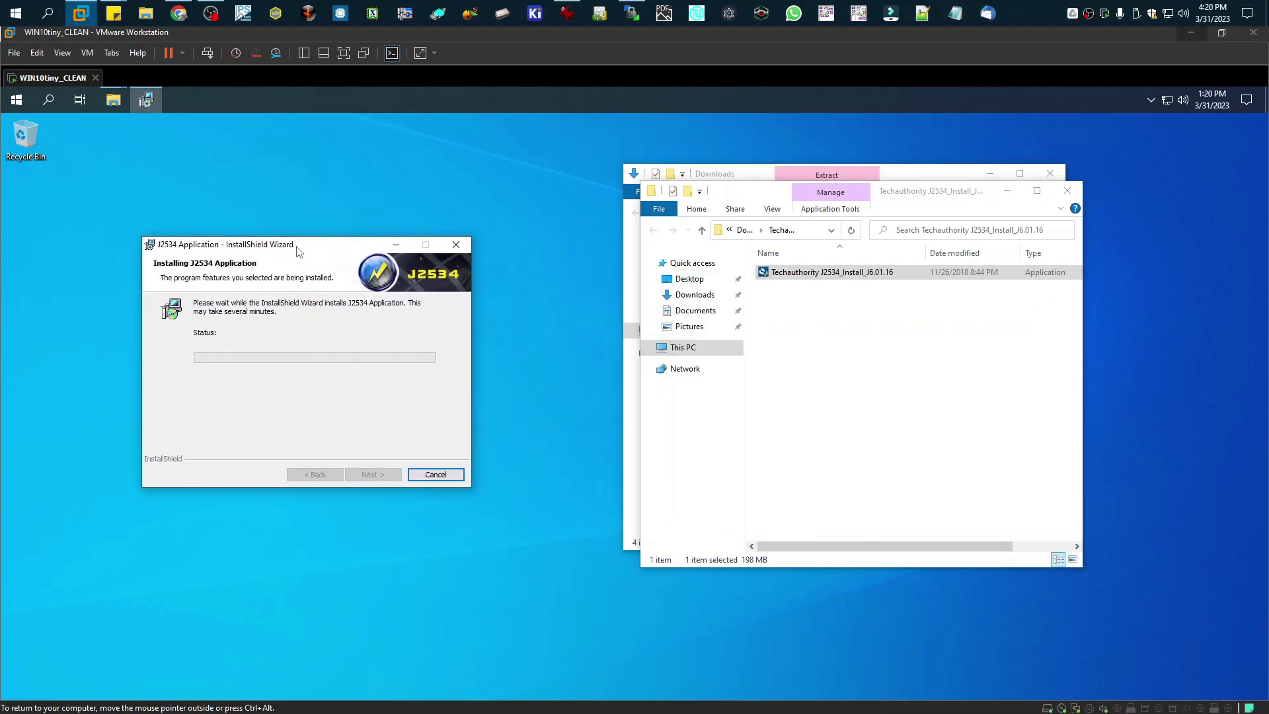
pyautogui.click(1071, 228)
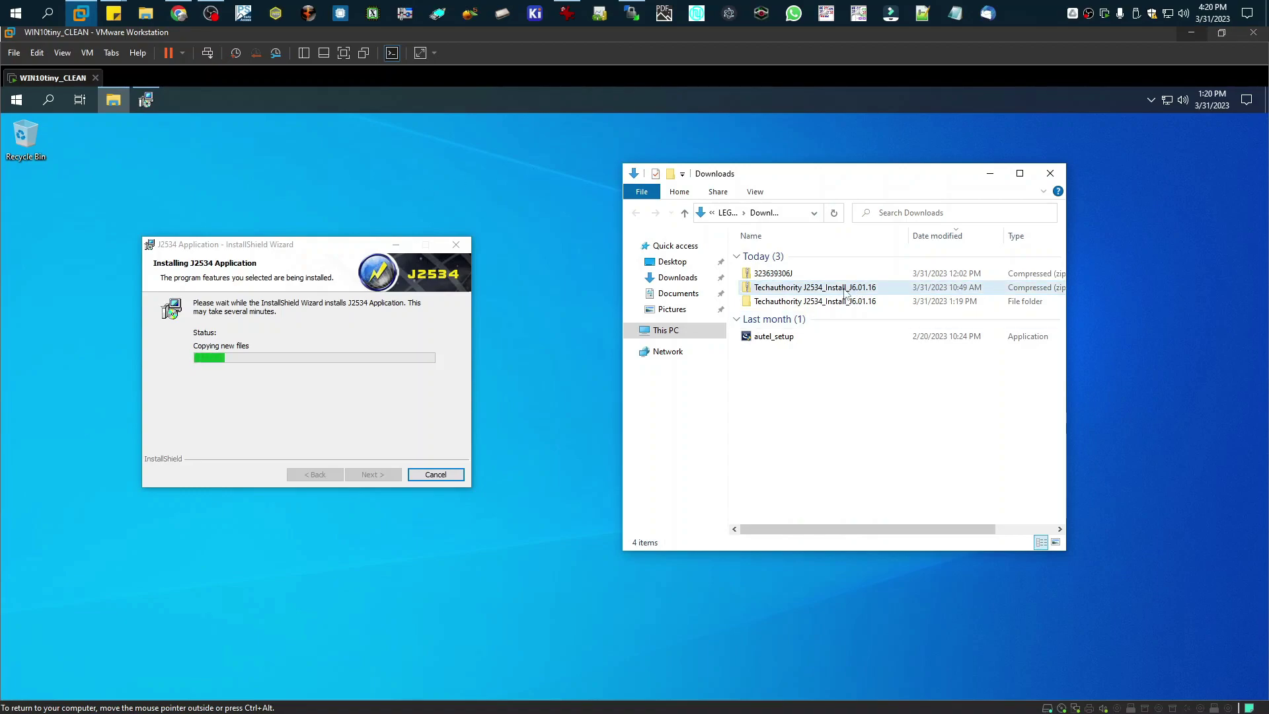
# Switch to Chrome and show the address of the autoelectronics101.com site.
pyautogui.click(178, 14)
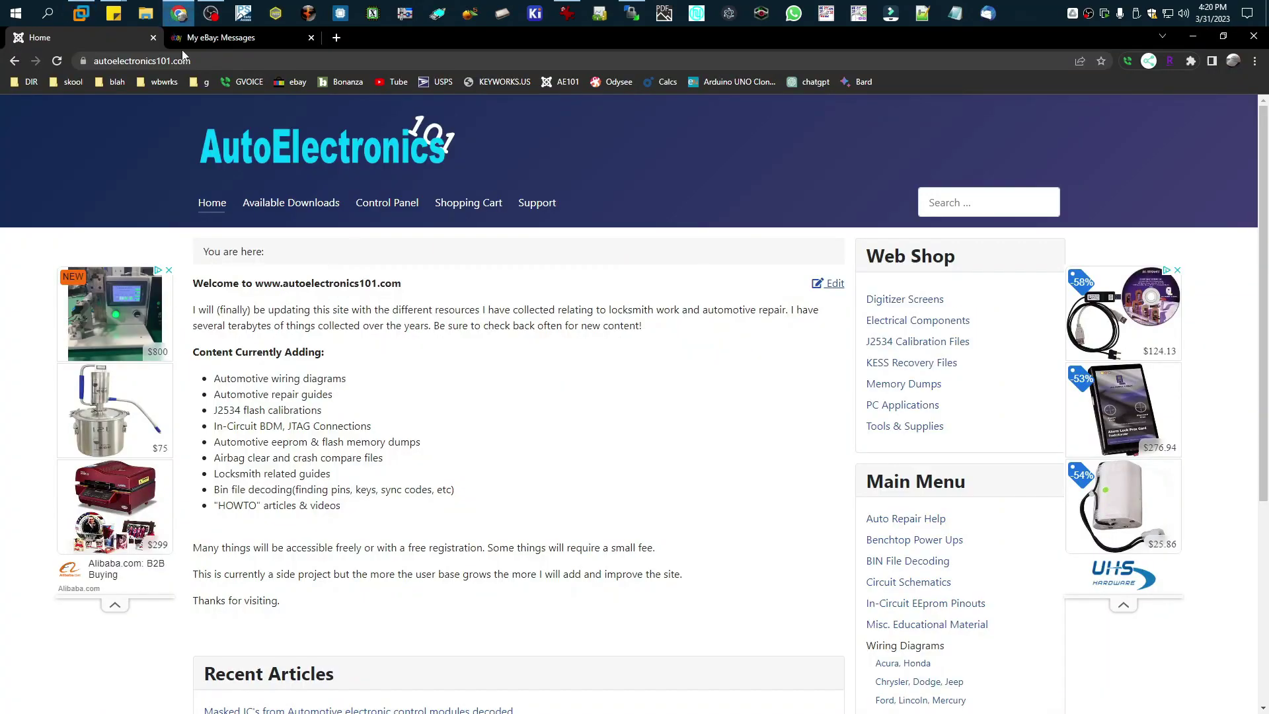
pyautogui.click(224, 61)
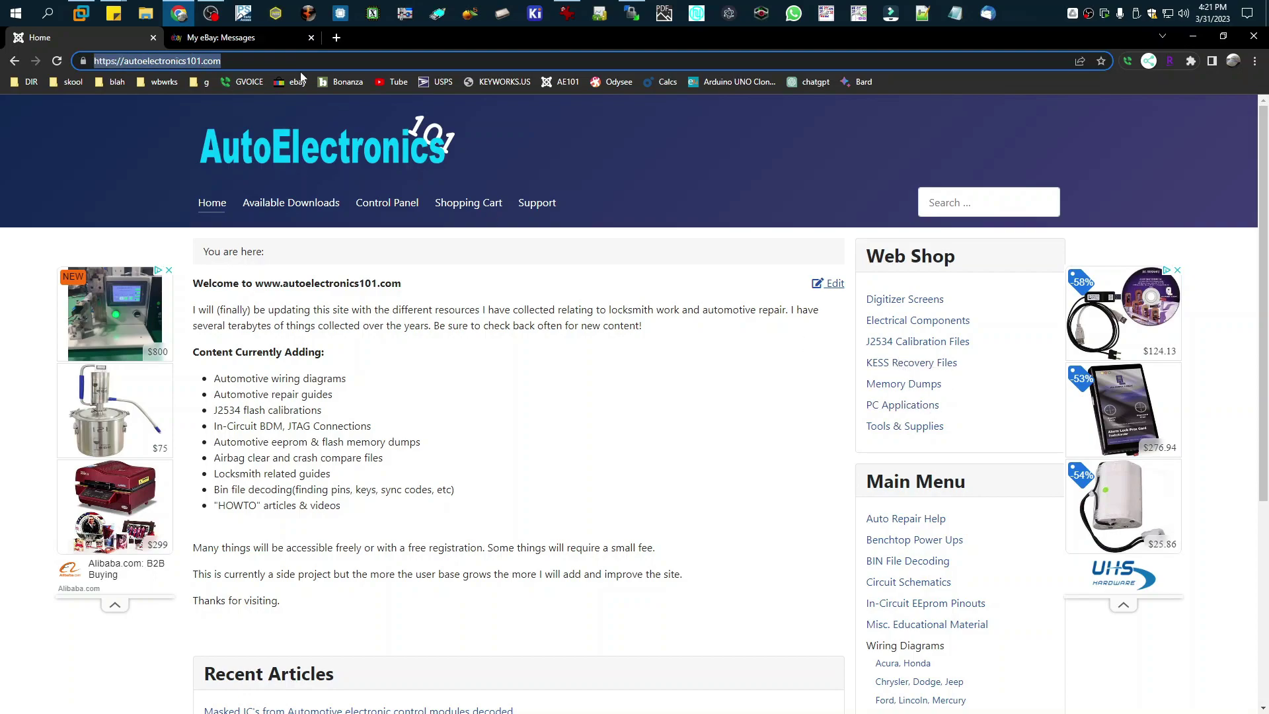
# Switch back to VMware Workstation and finish the J2534 Application installation wizard.
pyautogui.click(81, 14)
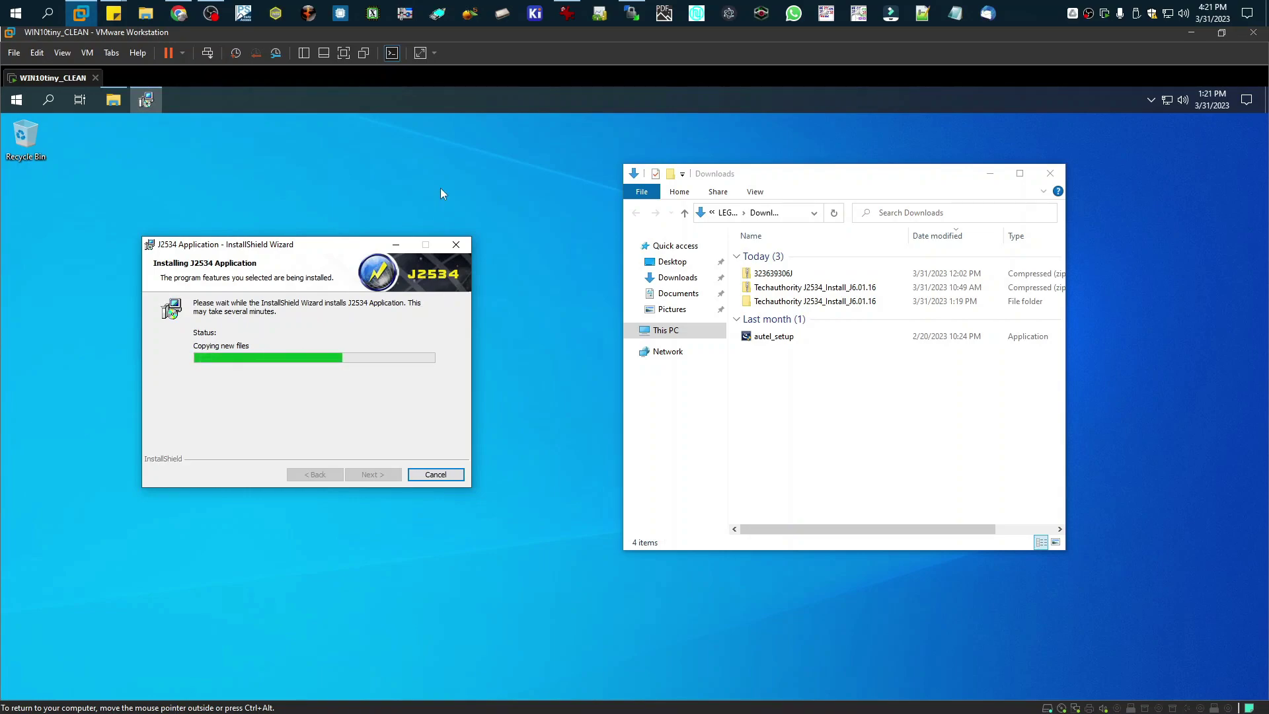
pyautogui.click(841, 431)
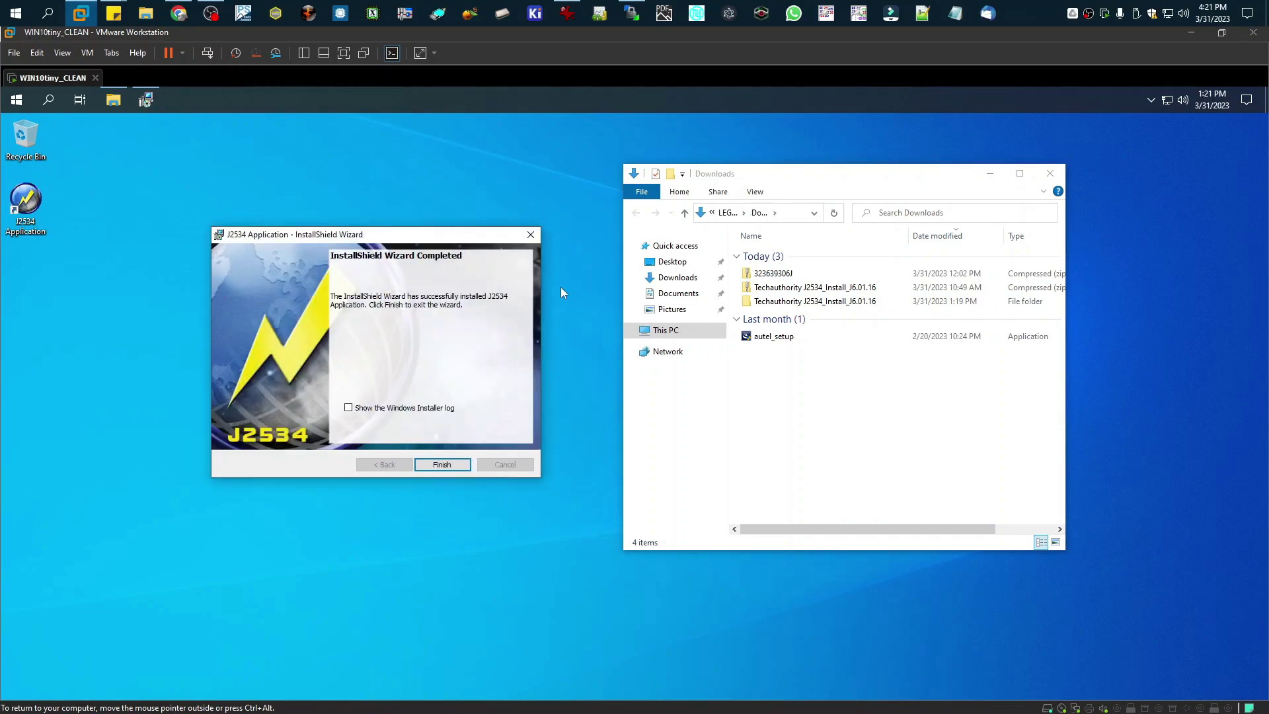
pyautogui.press('Return')
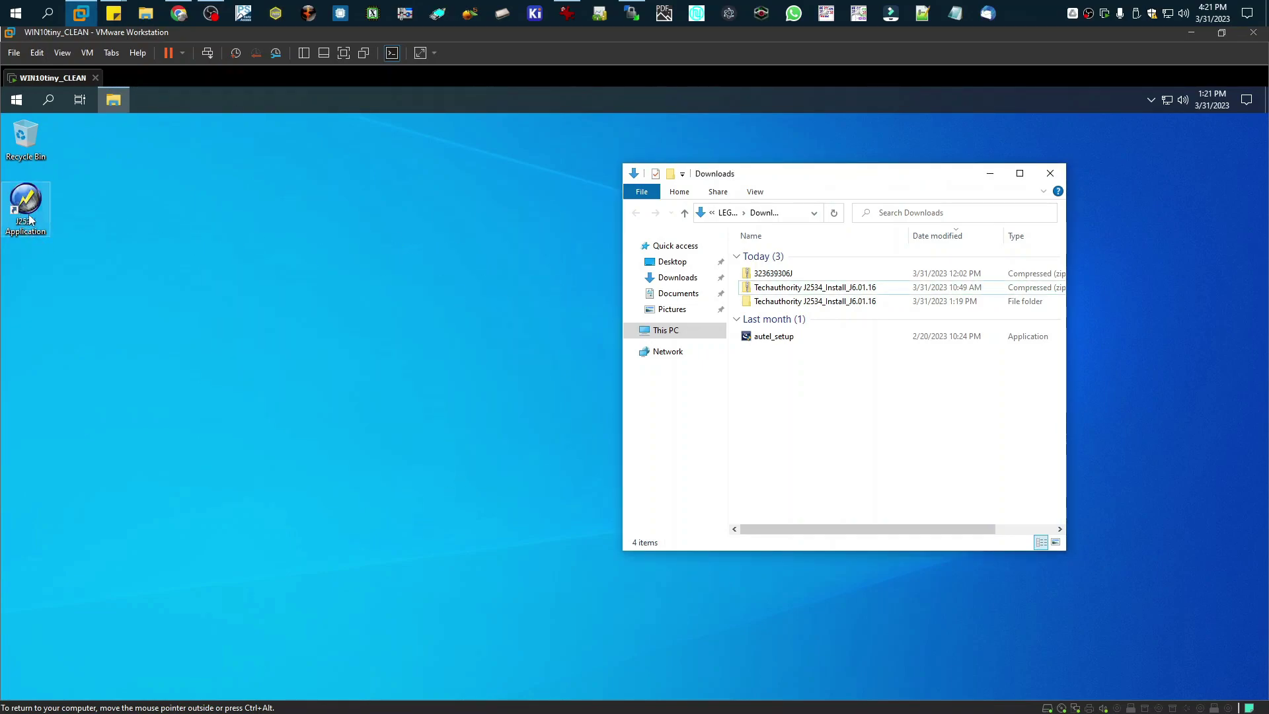
# Move the J2534 Application desktop shortcut to the Recycle Bin and place a Chrysler J2534 Flash Application shortcut on the desktop.
pyautogui.moveTo(29, 220); pyautogui.dragTo(25, 140)
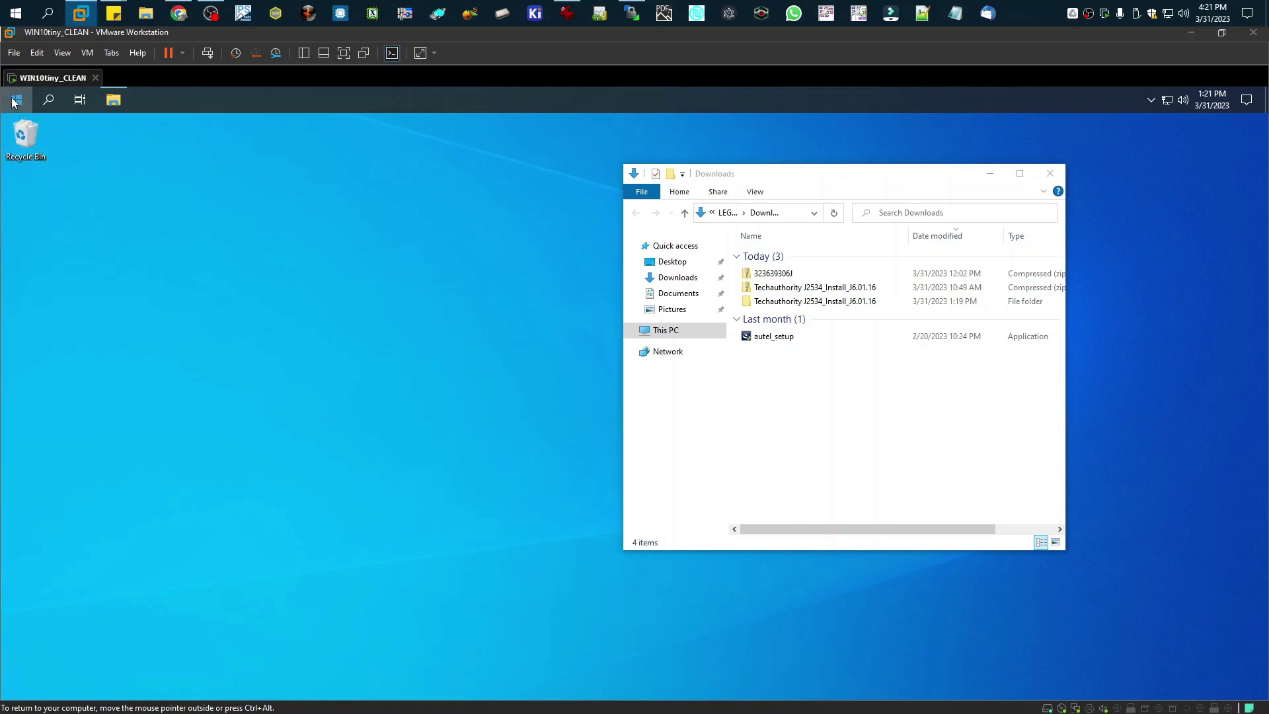
pyautogui.click(16, 101)
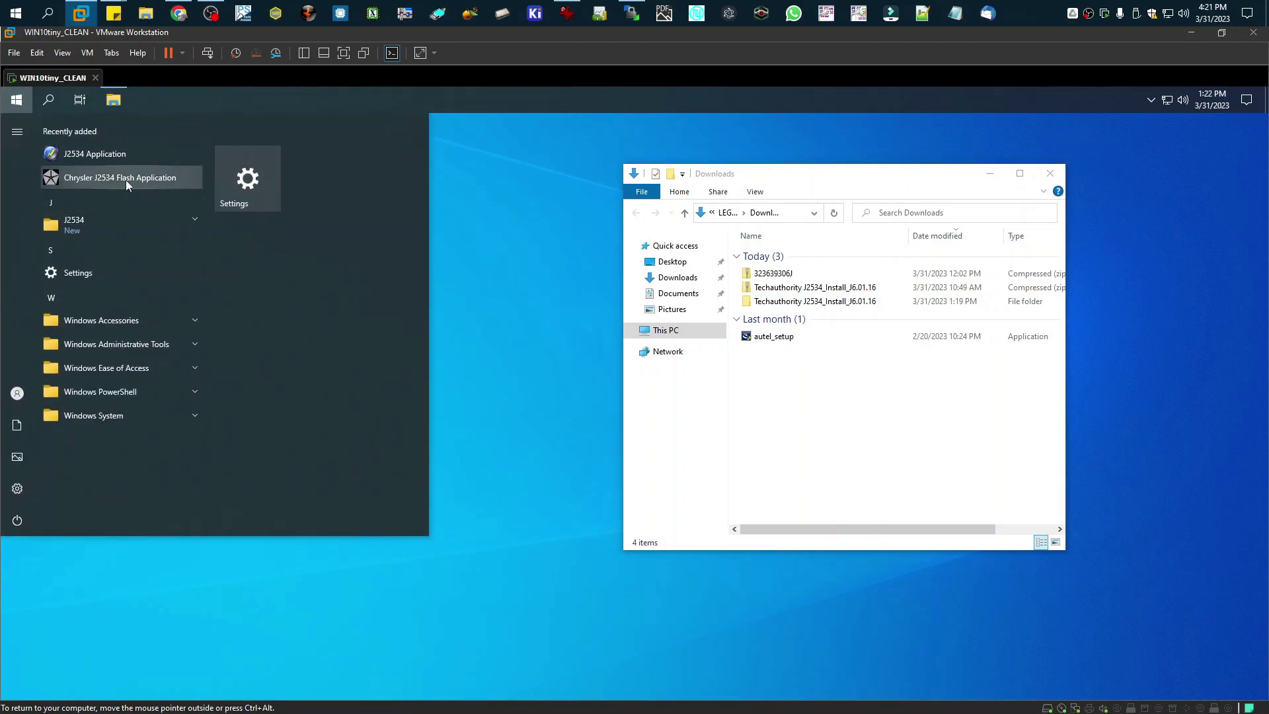
pyautogui.moveTo(59, 173); pyautogui.dragTo(329, 265)
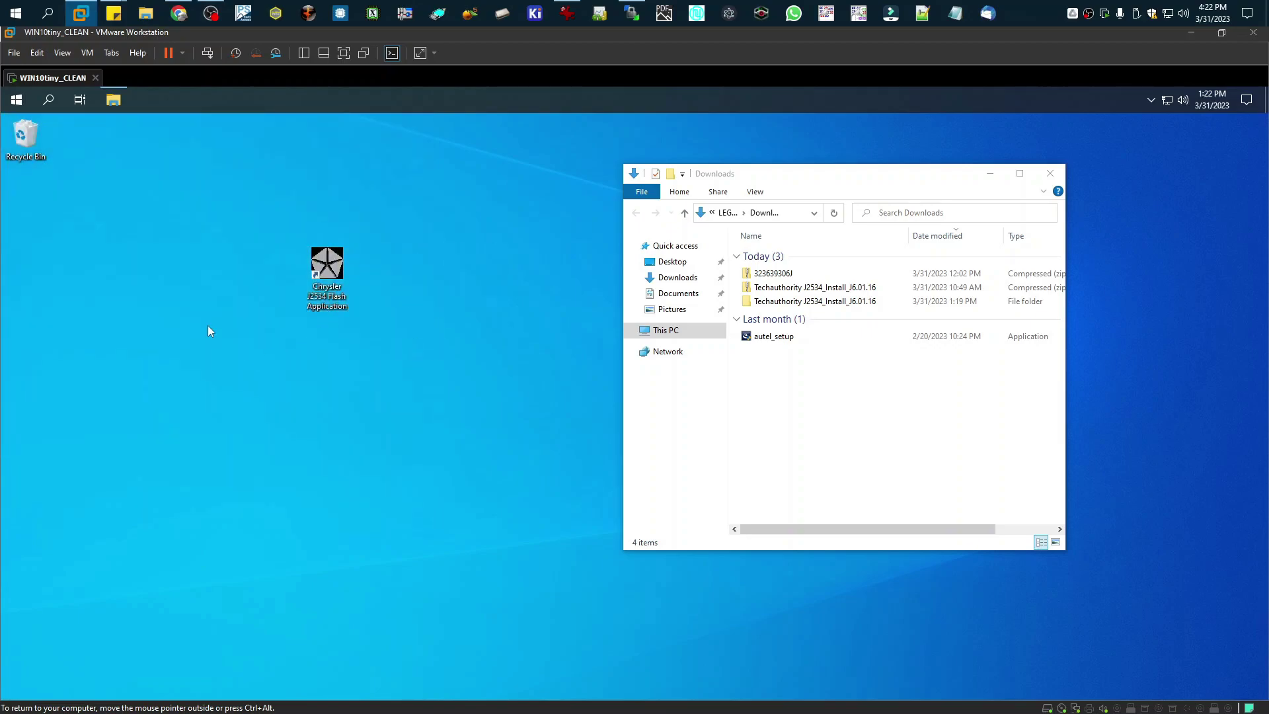
# Open the LEGACY FLASHER folder under Users on Local Disk (C:) in File Explorer.
pyautogui.rightClick(114, 99)
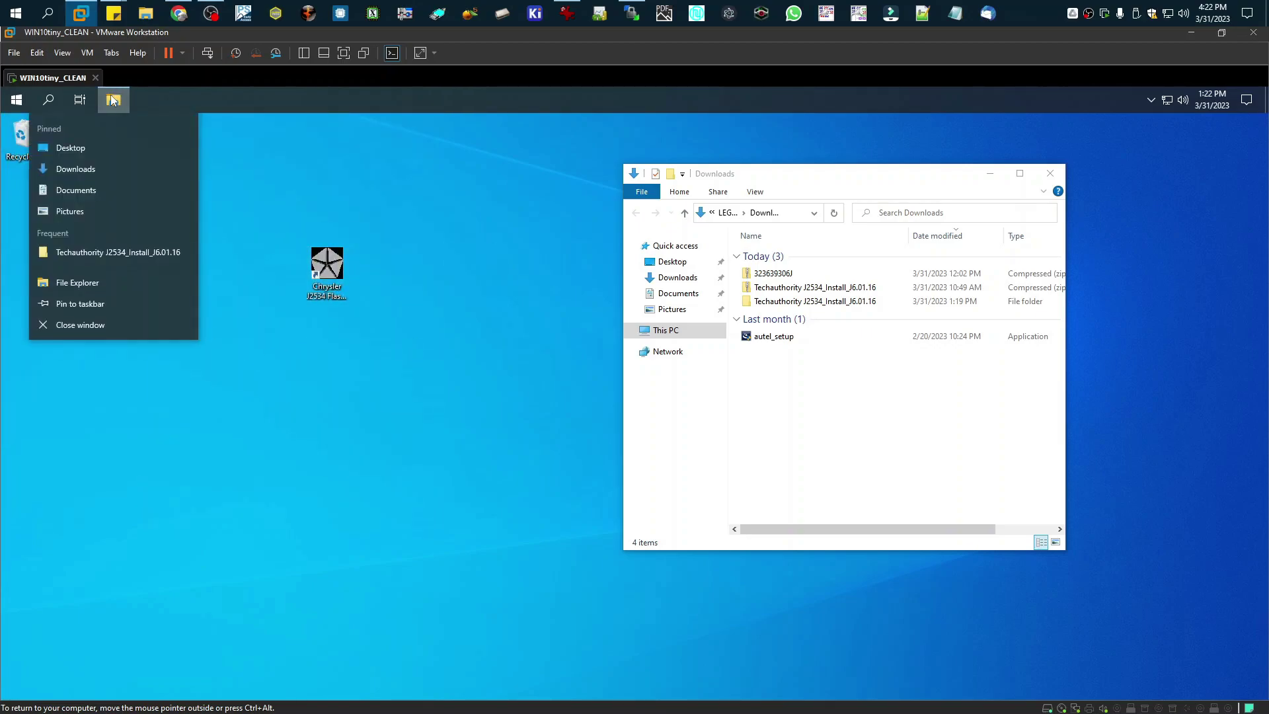
pyautogui.click(112, 96)
pyautogui.click(110, 94)
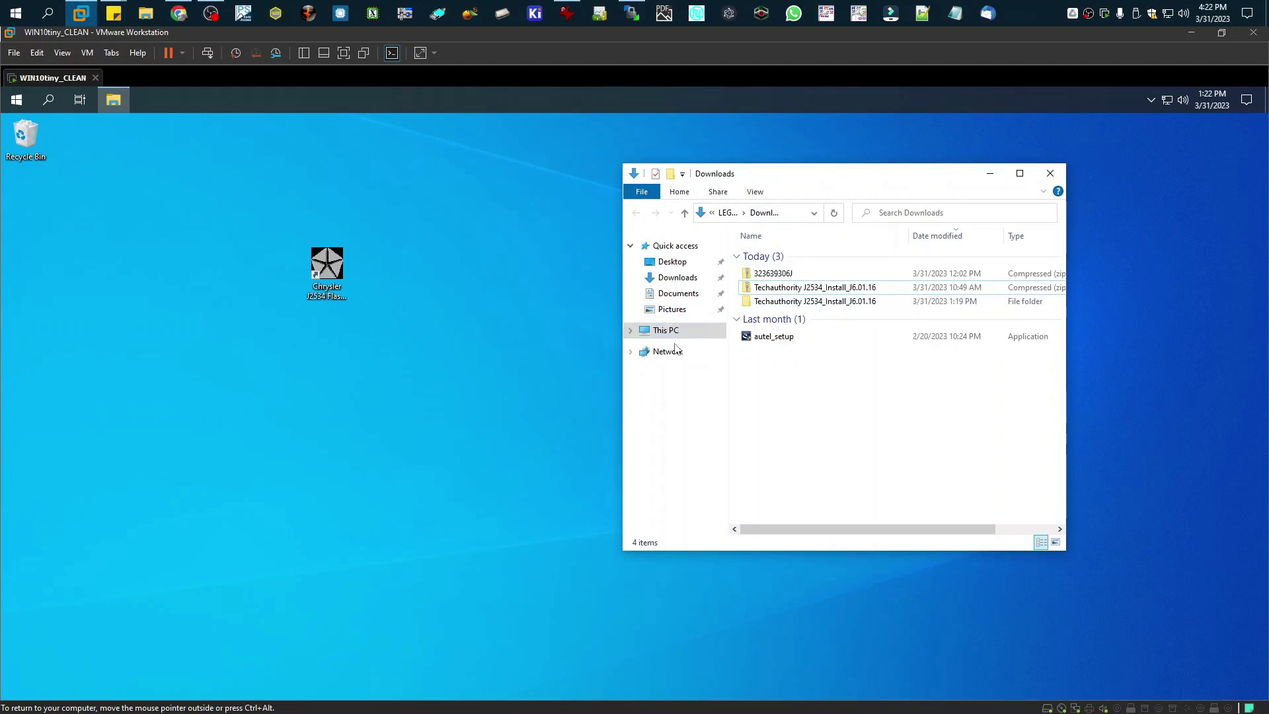
pyautogui.click(628, 333)
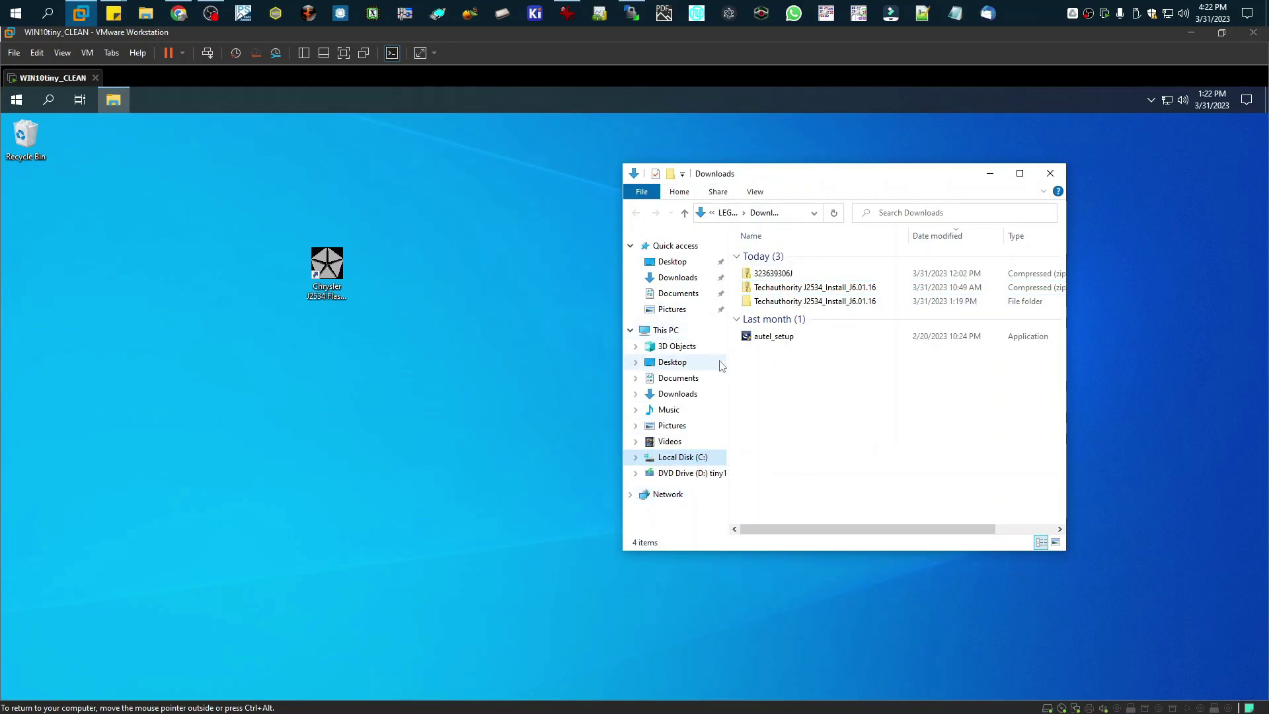
pyautogui.click(635, 459)
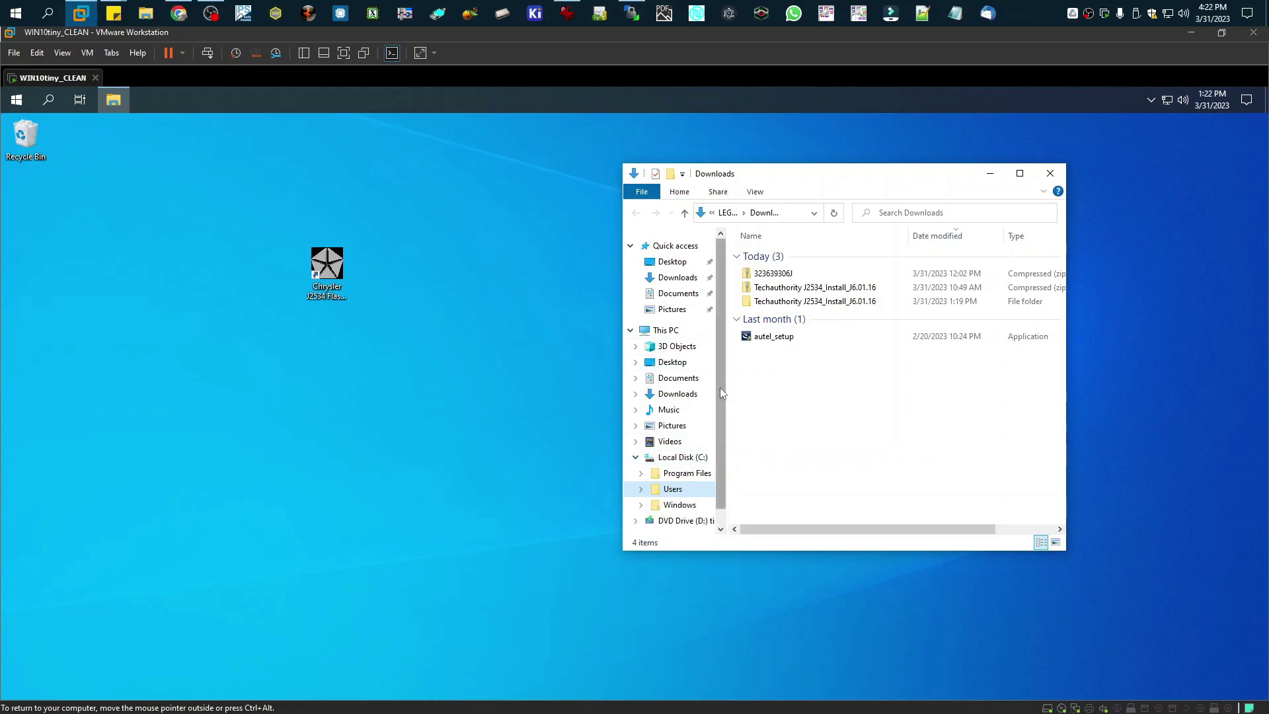
pyautogui.click(673, 489)
pyautogui.click(778, 259)
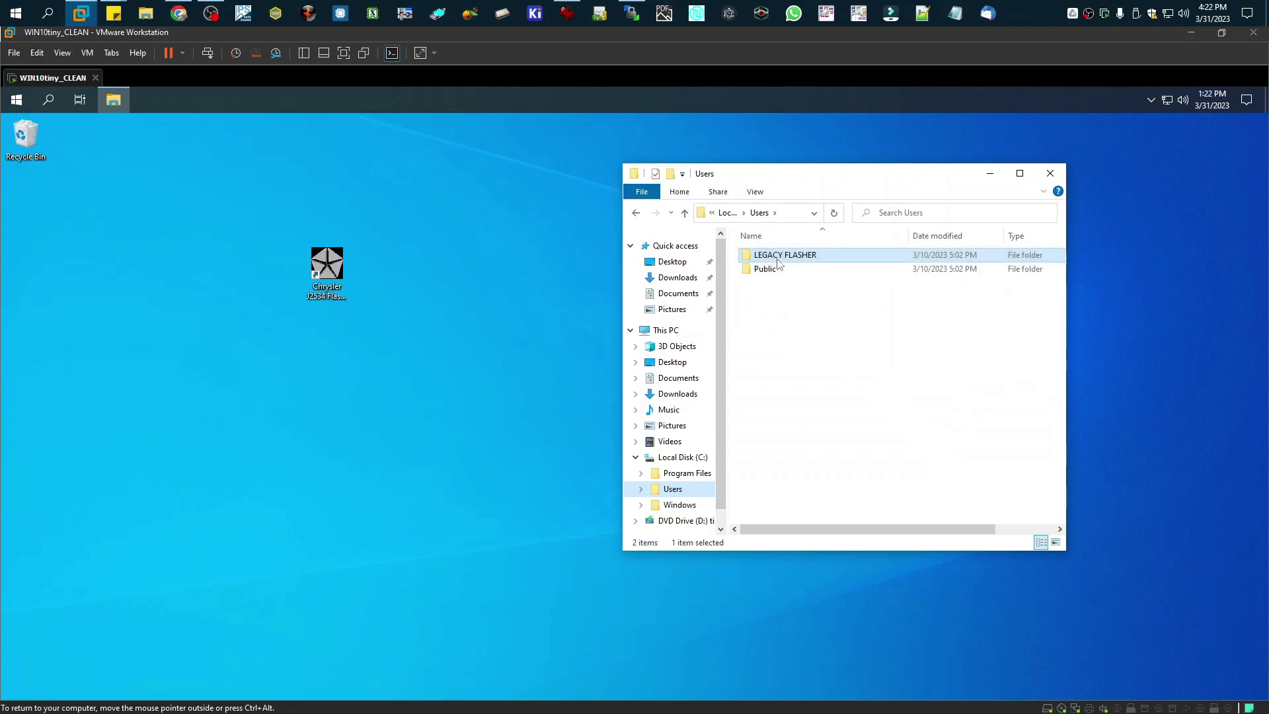
pyautogui.doubleClick(780, 258)
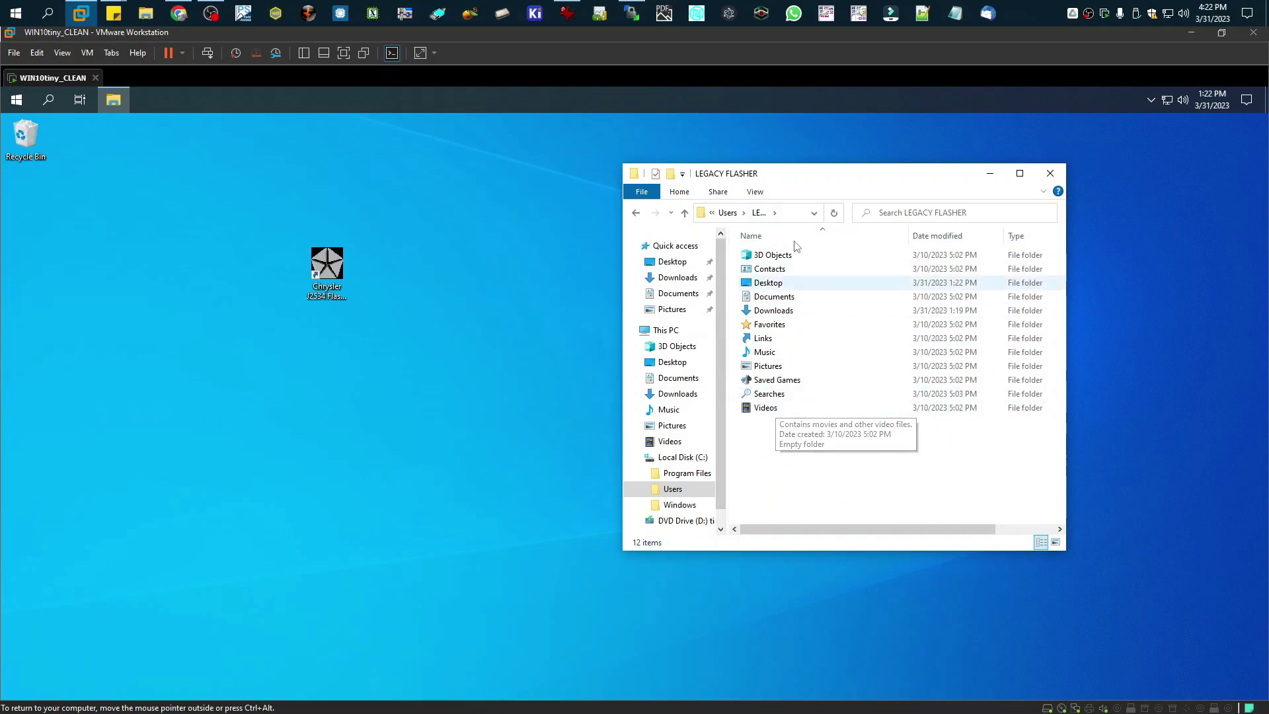
# Maximize the File Explorer window and turn on the display of hidden items.
pyautogui.click(753, 192)
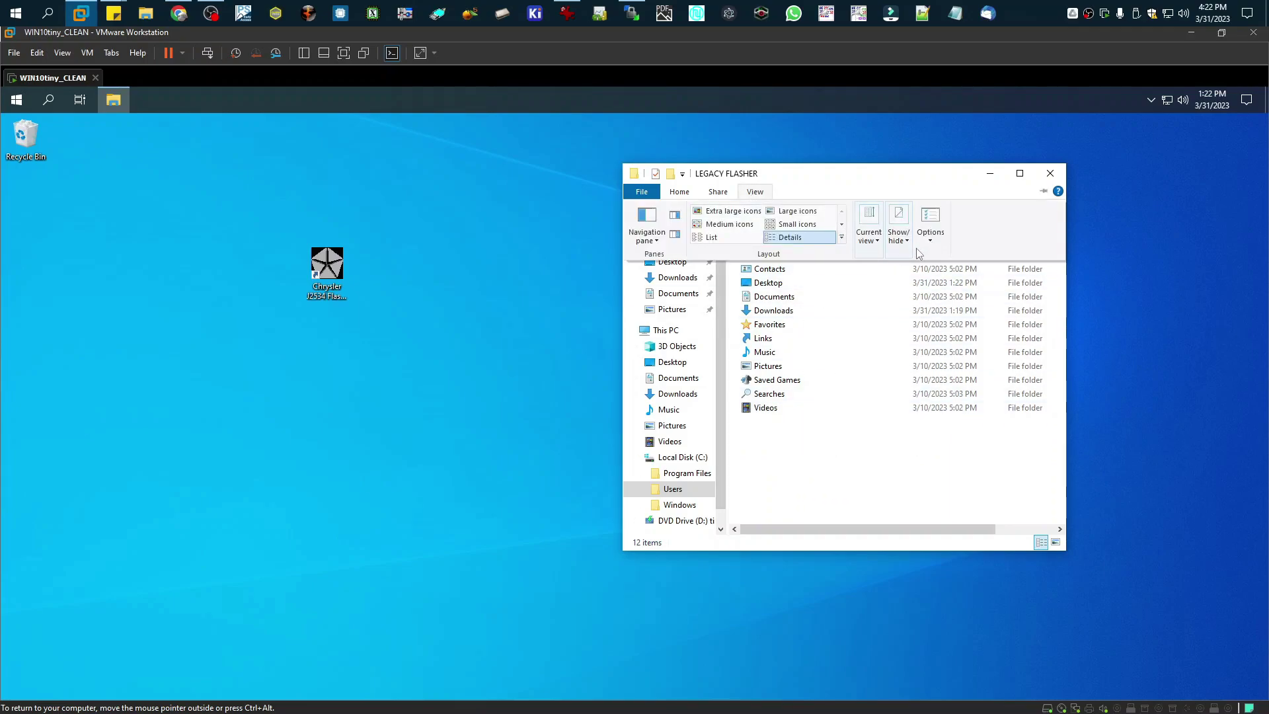
pyautogui.click(1019, 174)
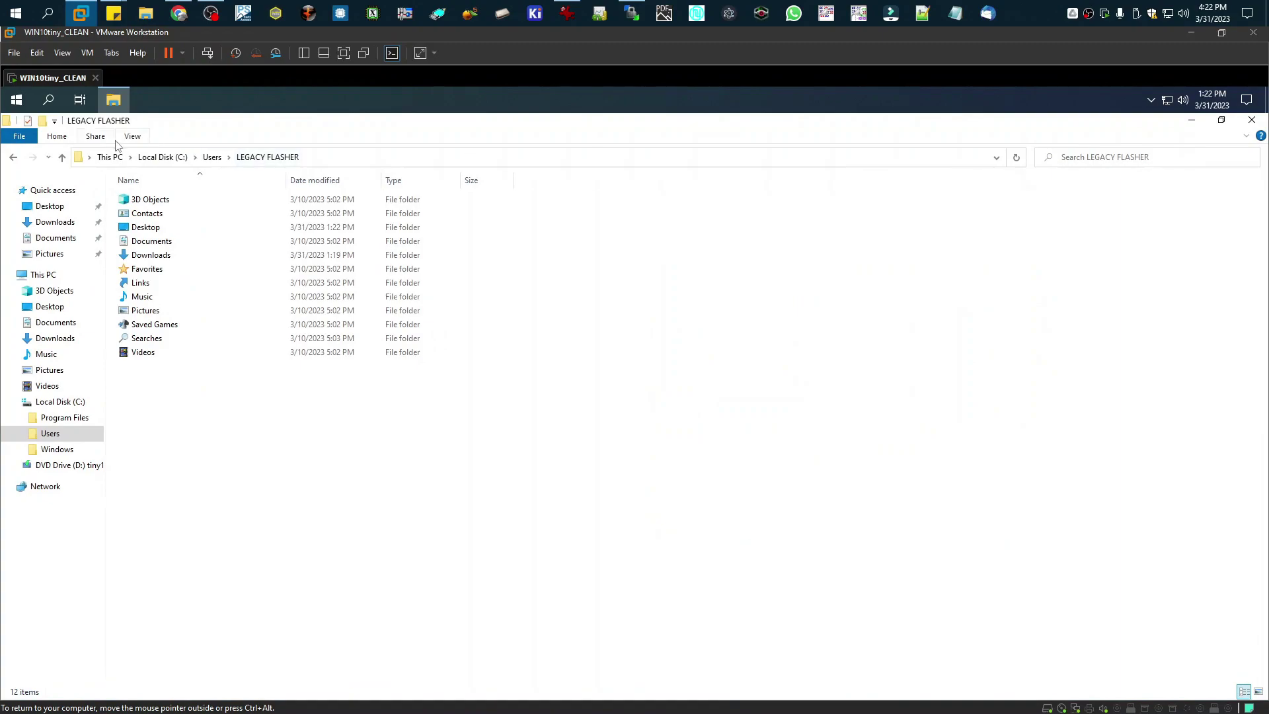
pyautogui.click(132, 136)
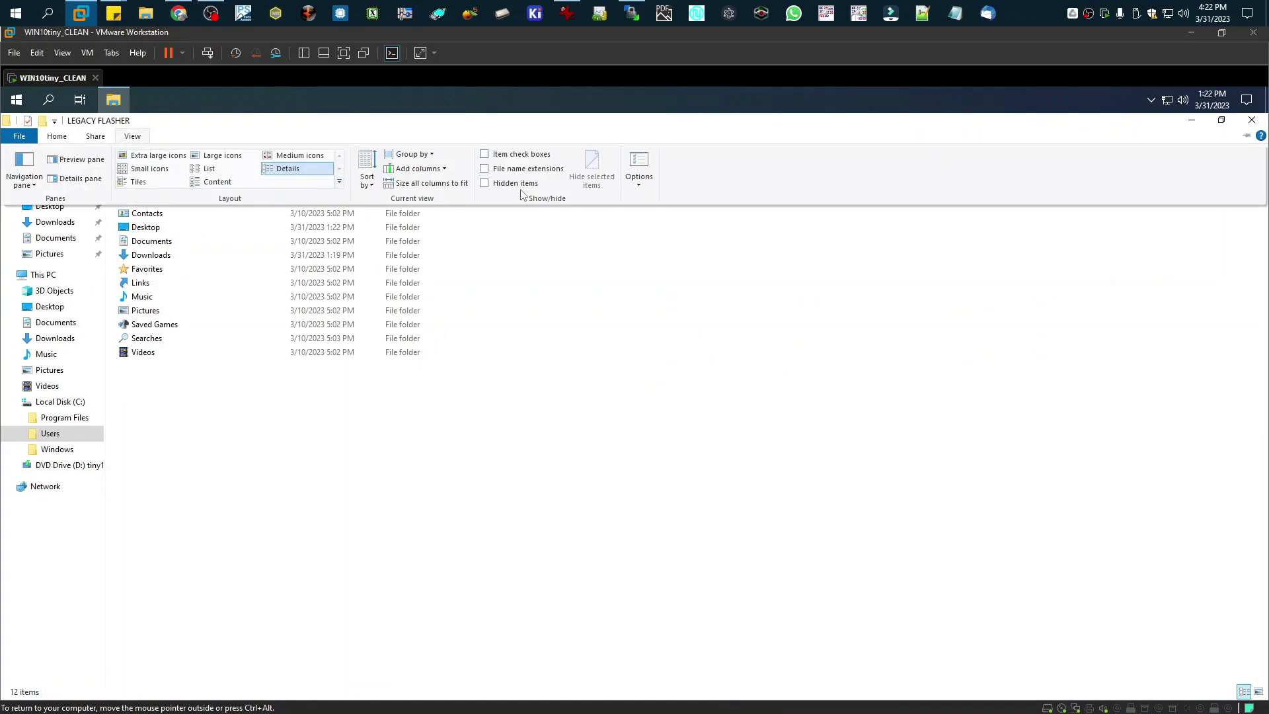
pyautogui.click(515, 183)
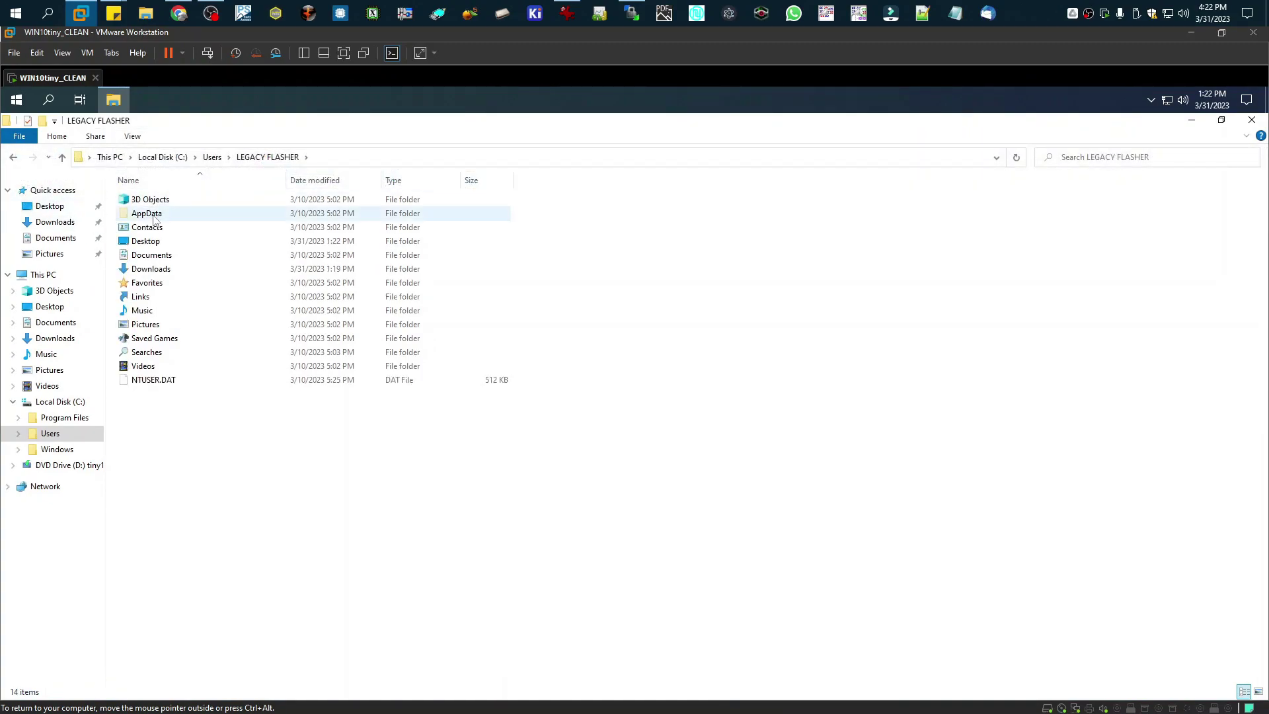
# Open the Temp folder inside AppData\Local of the LEGACY FLASHER user folder.
pyautogui.doubleClick(154, 218)
pyautogui.doubleClick(156, 200)
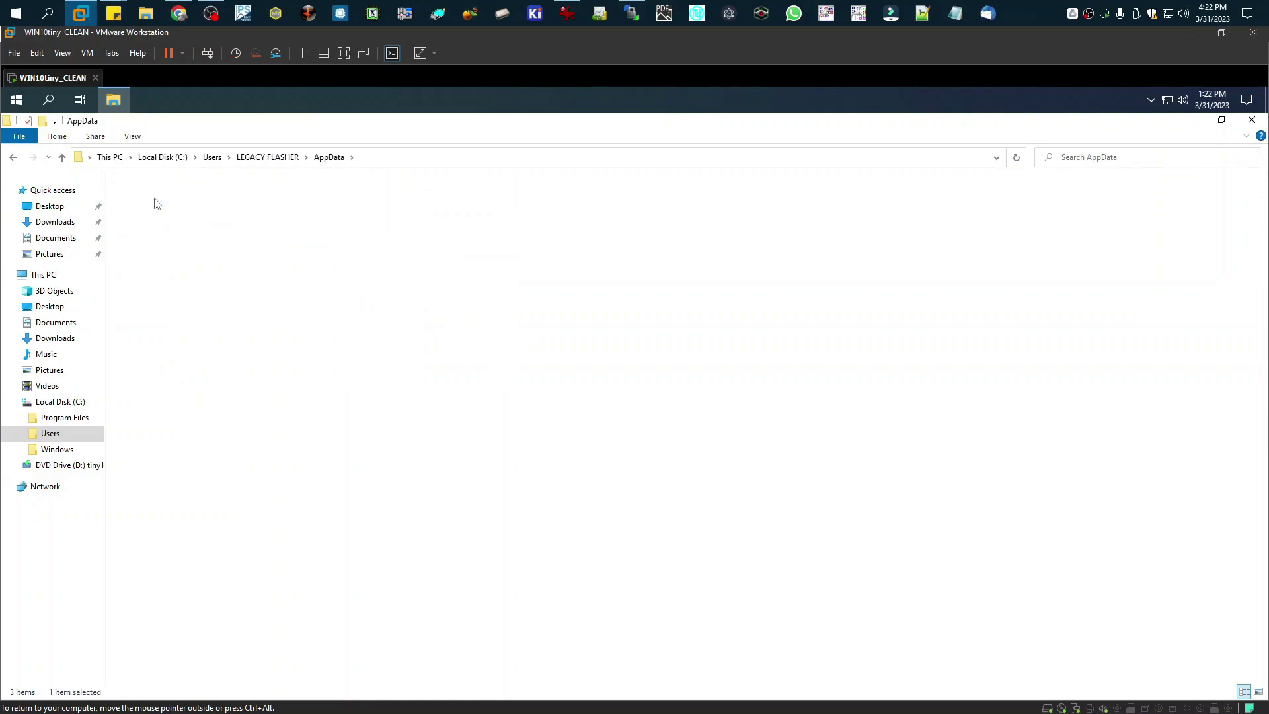
pyautogui.doubleClick(228, 269)
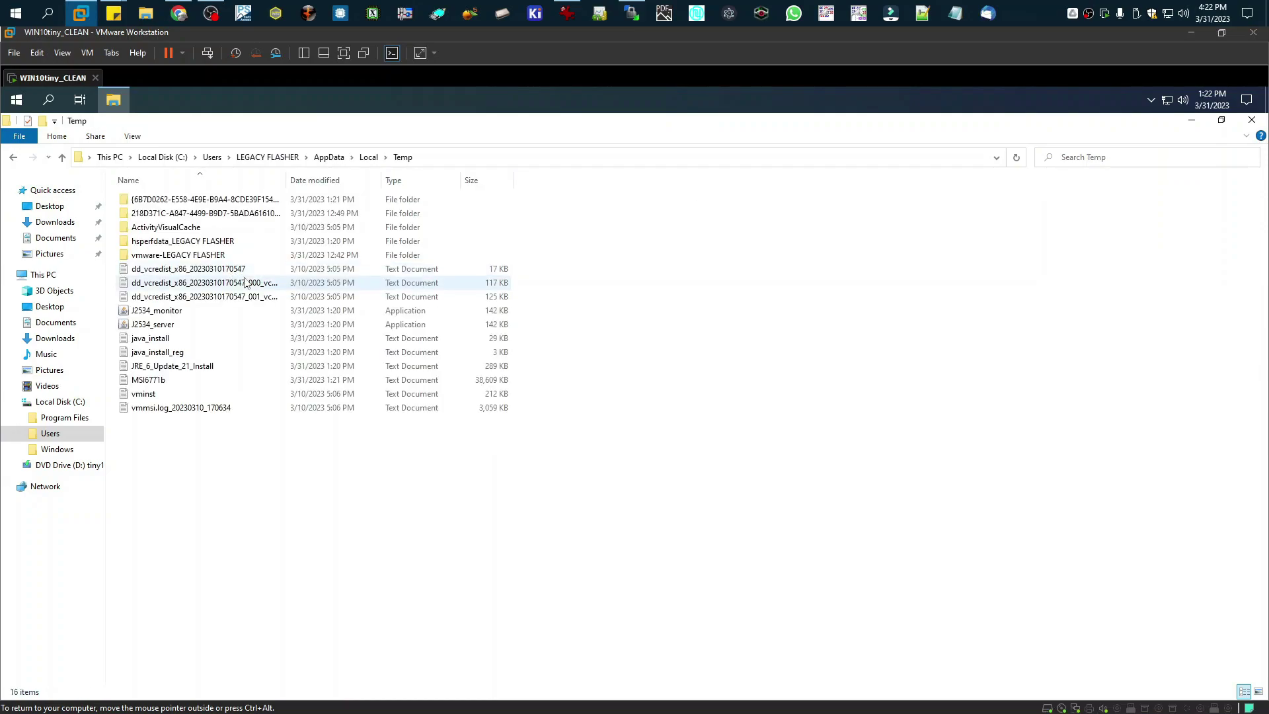
# Create a new folder named Low inside the Temp folder.
pyautogui.rightClick(765, 379)
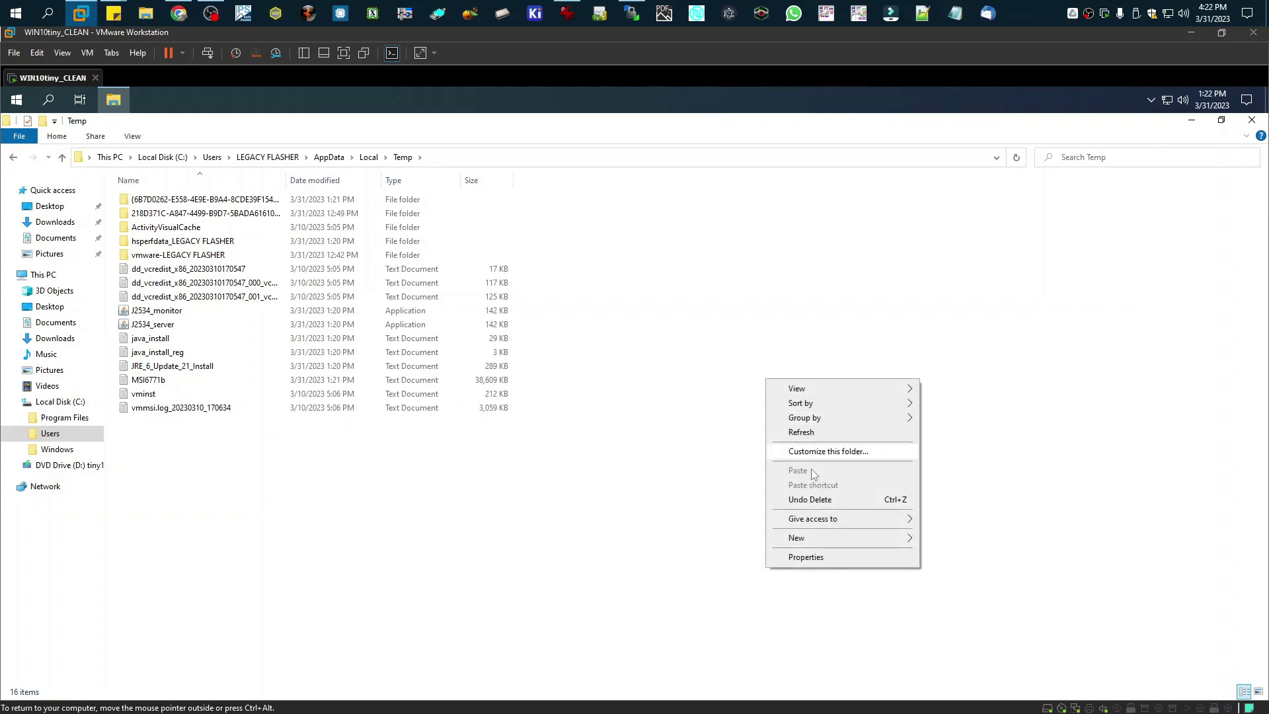
pyautogui.moveTo(831, 540)
pyautogui.click(958, 540)
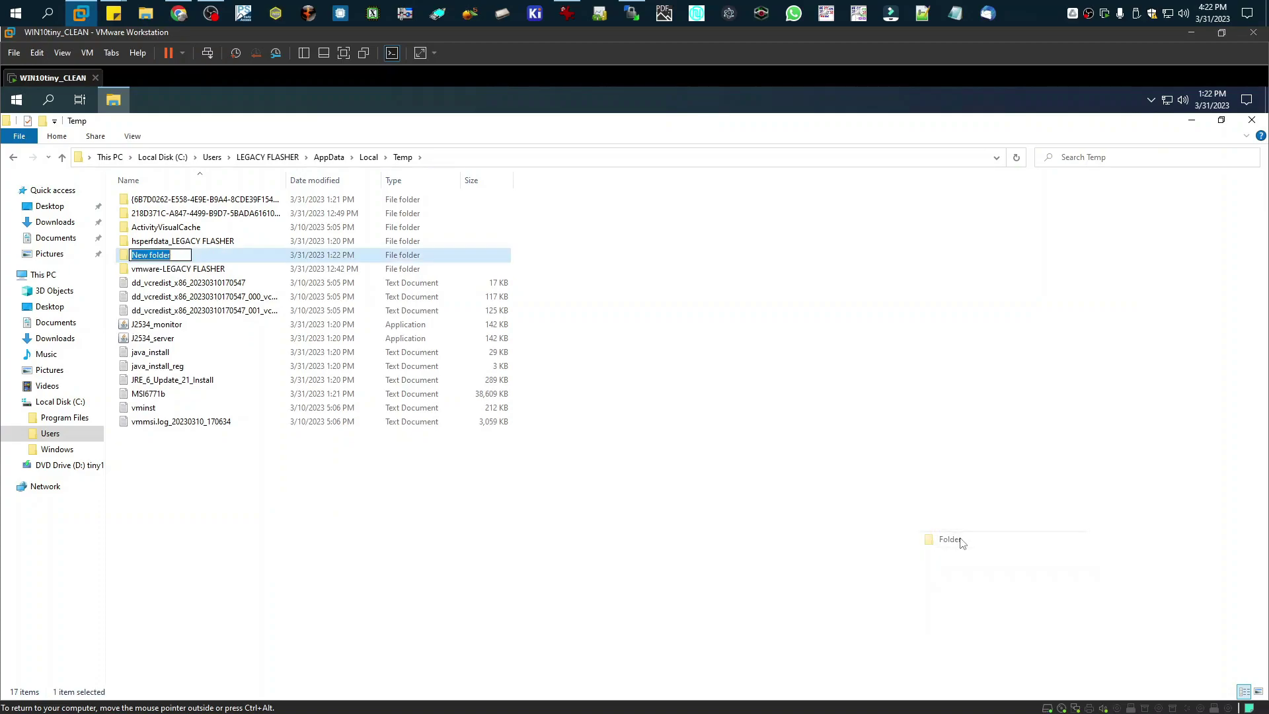
pyautogui.write('Low')
pyautogui.press('Return')
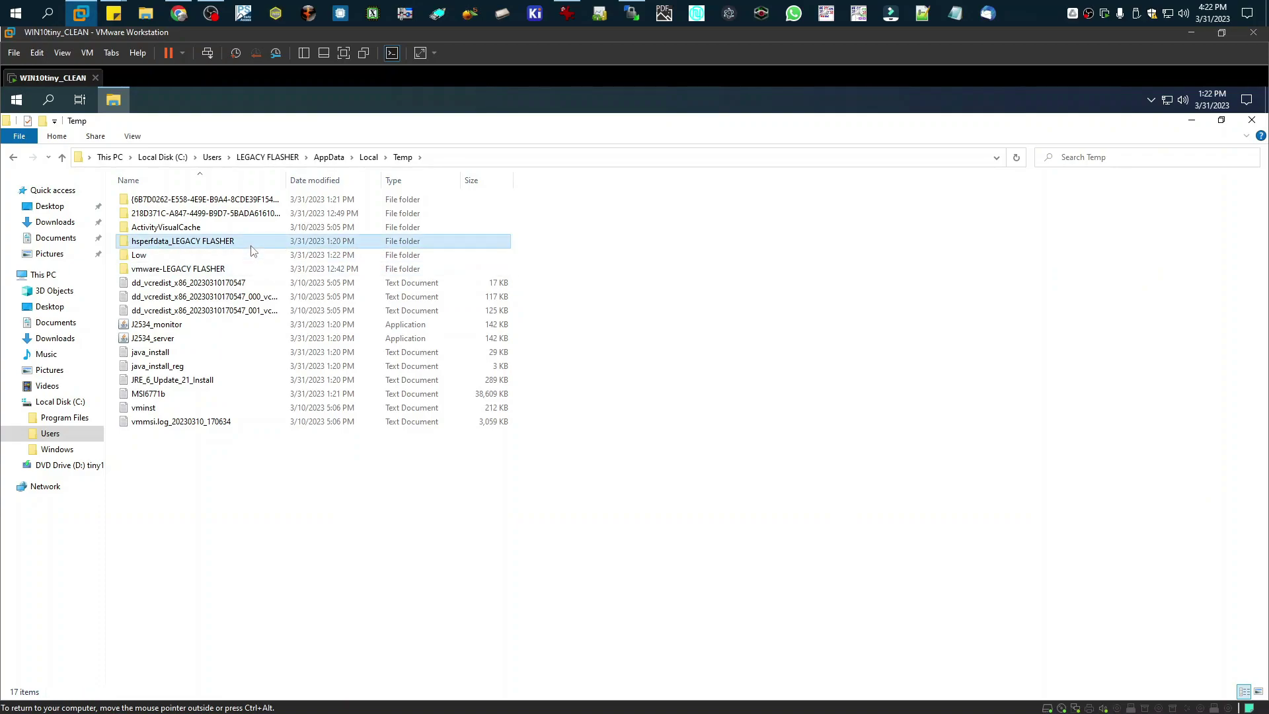
# Open the Low folder, copy its full path, and close the File Explorer window.
pyautogui.doubleClick(228, 258)
pyautogui.click(479, 162)
pyautogui.hotkey('ctrl', 'c')
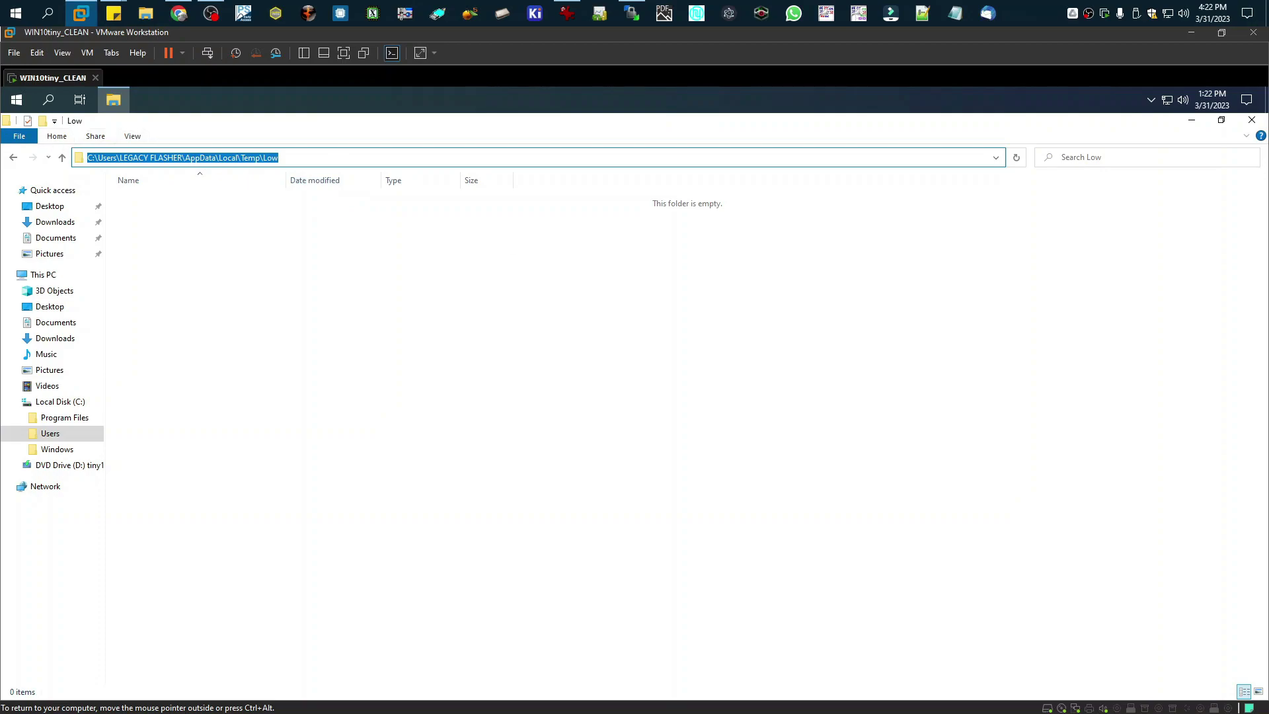
pyautogui.click(1251, 119)
# Create a desktop shortcut named FLASH FILES to the copied Low folder path and place it beneath the Chrysler J2534 Flash Application shortcut.
pyautogui.rightClick(364, 306)
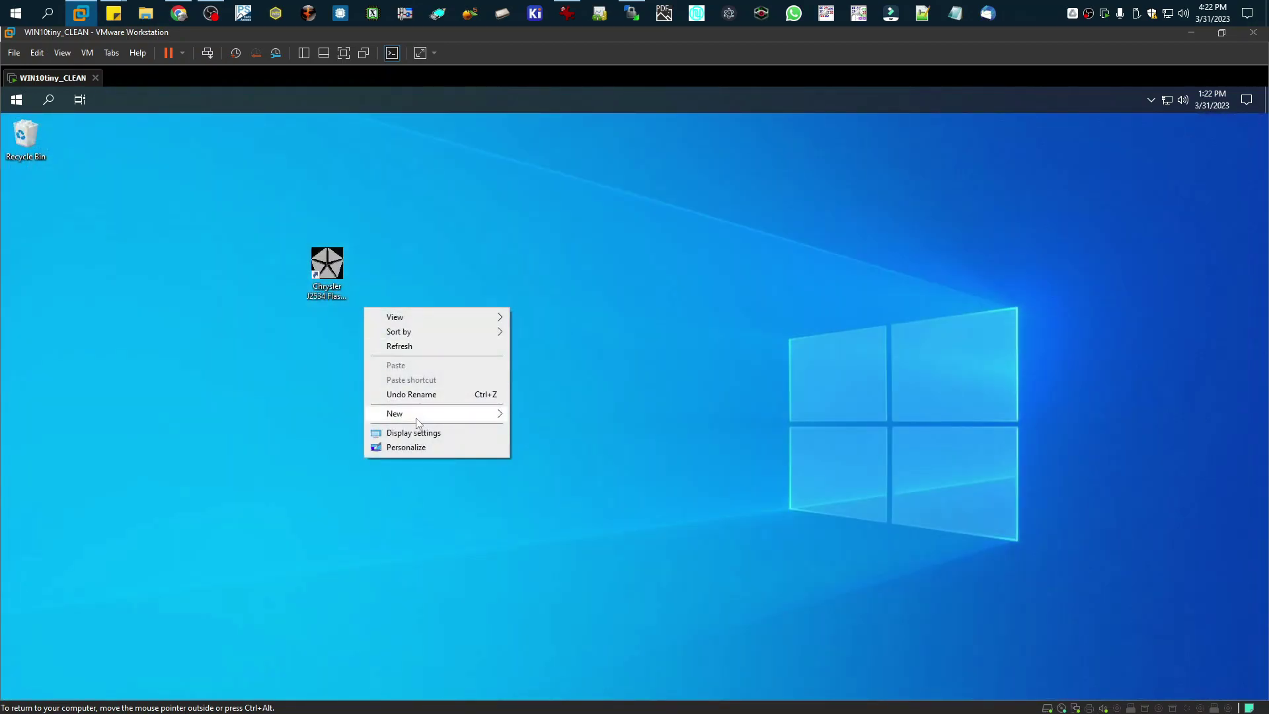
pyautogui.moveTo(415, 415)
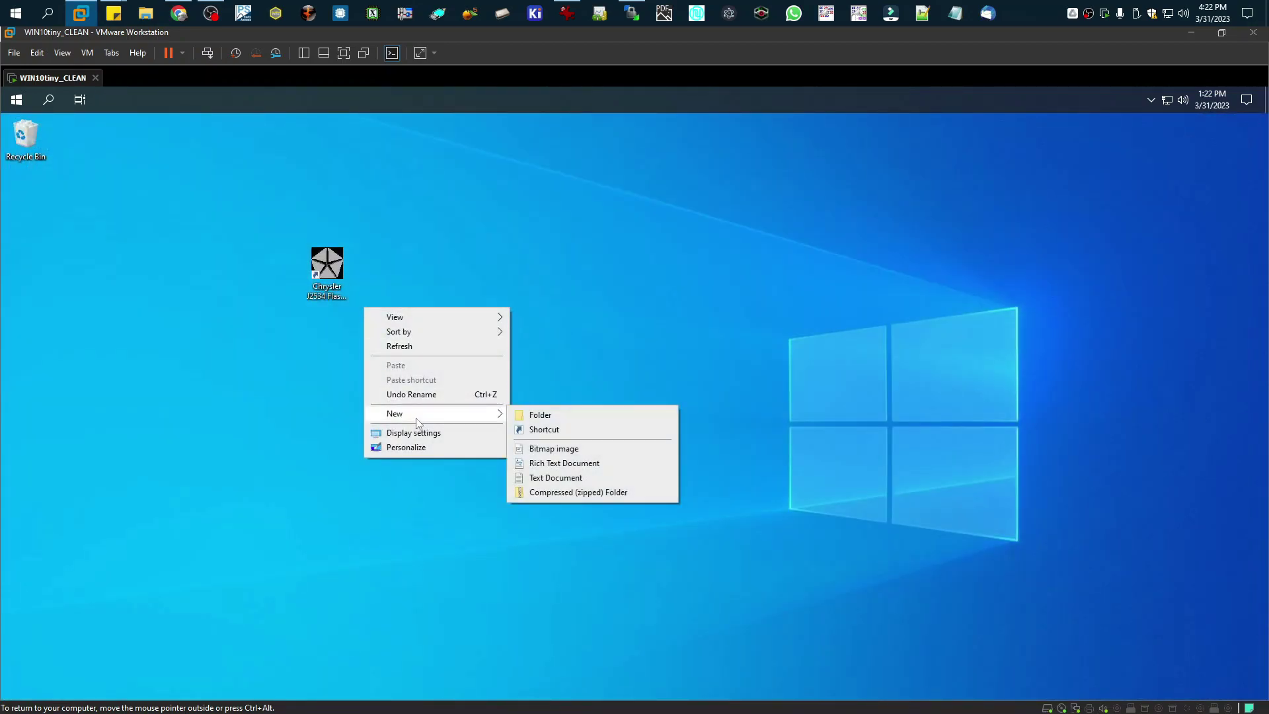
pyautogui.click(615, 435)
pyautogui.hotkey('ctrl', 'v')
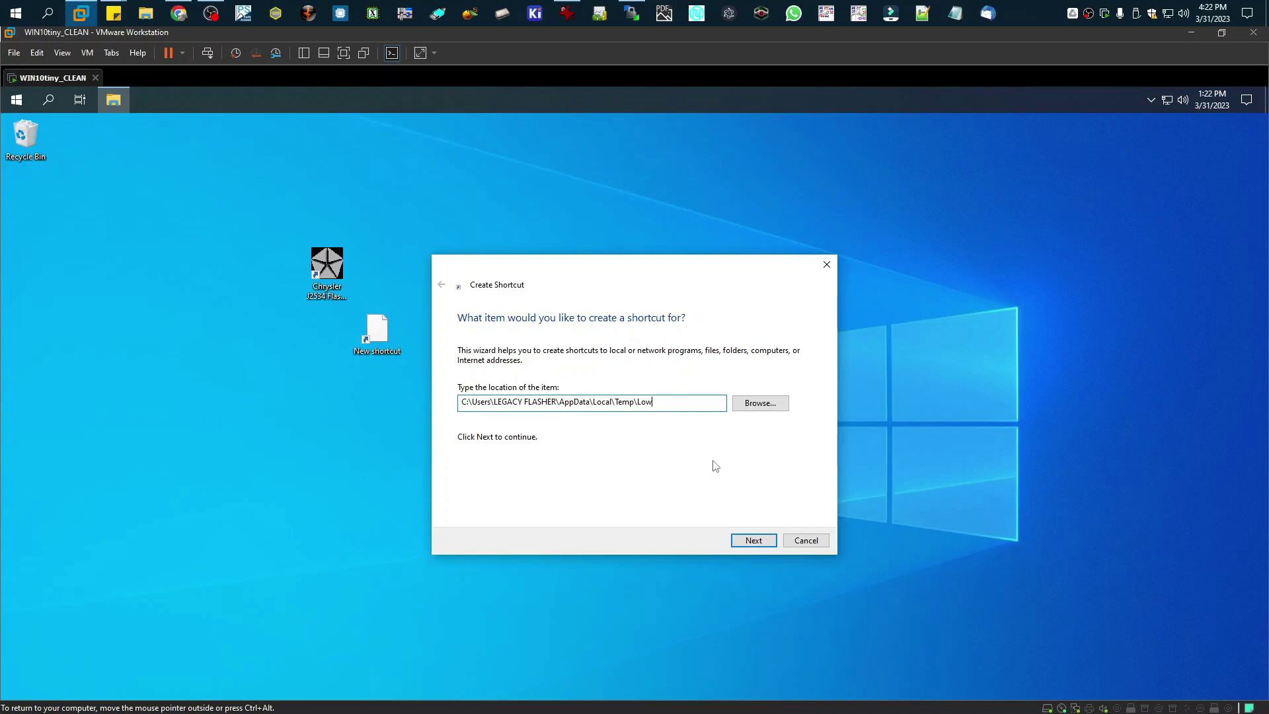
pyautogui.press('Return')
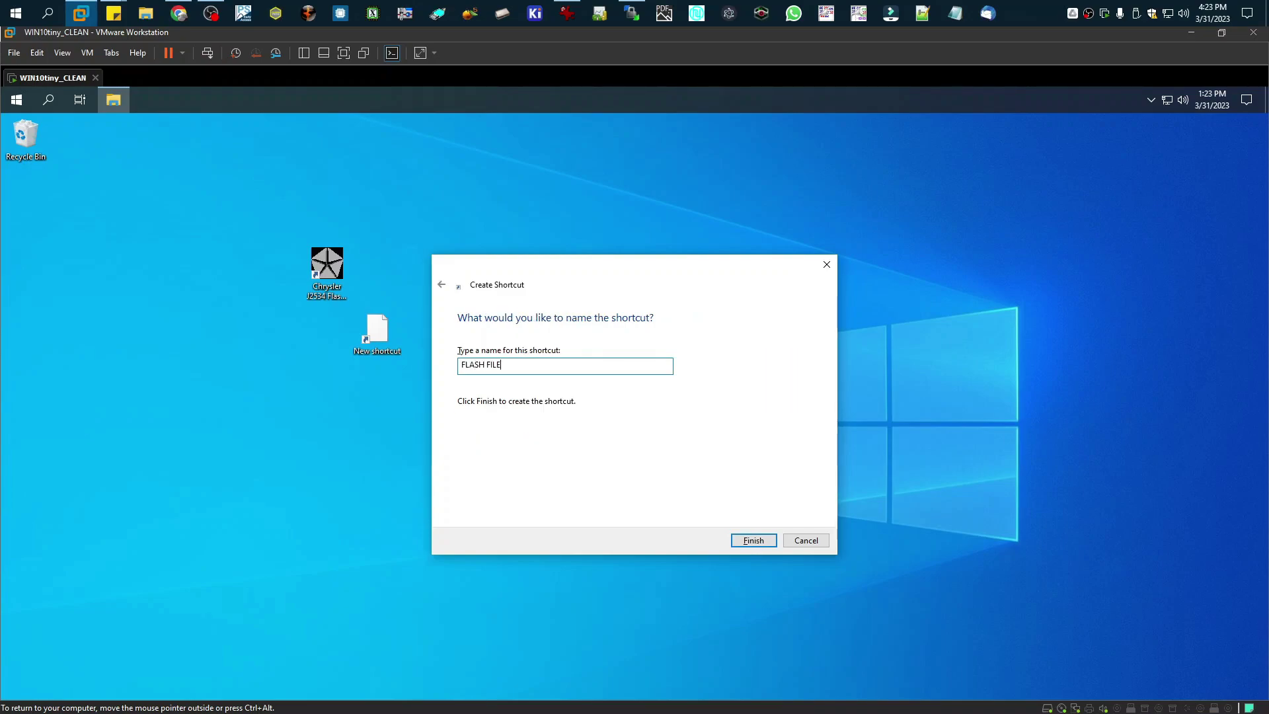
pyautogui.press('Return')
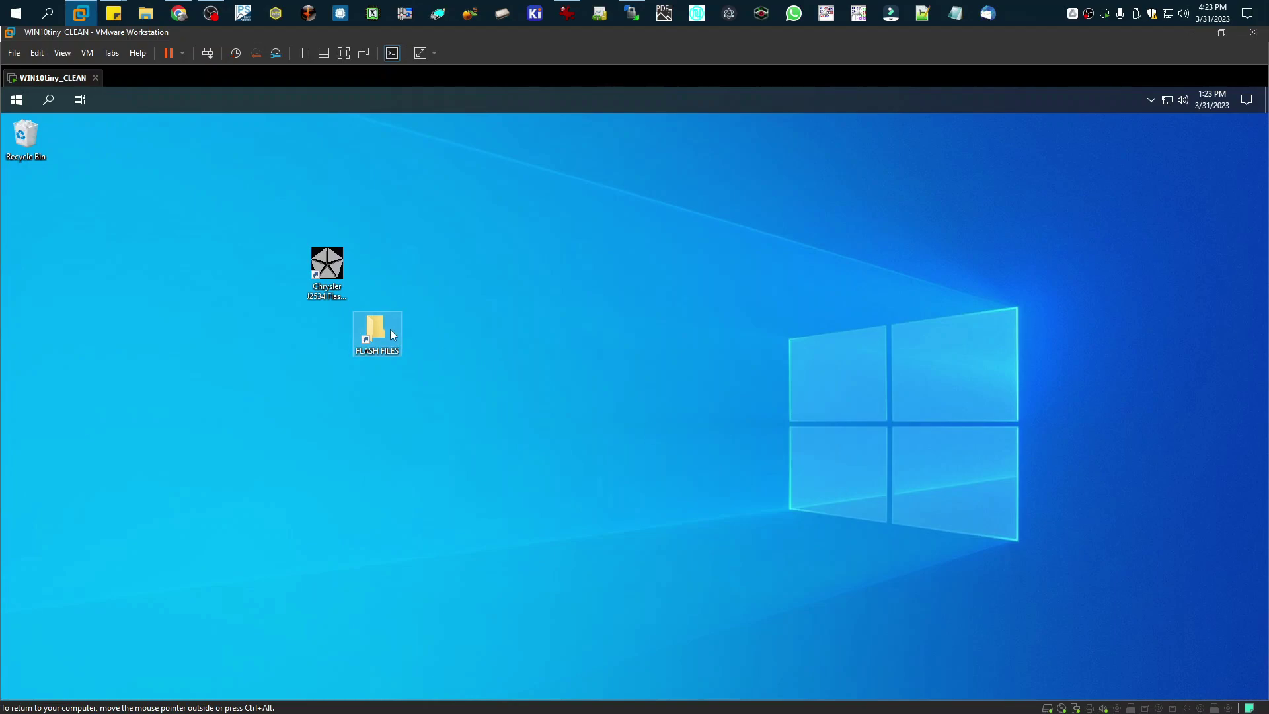
pyautogui.moveTo(393, 335); pyautogui.dragTo(335, 340)
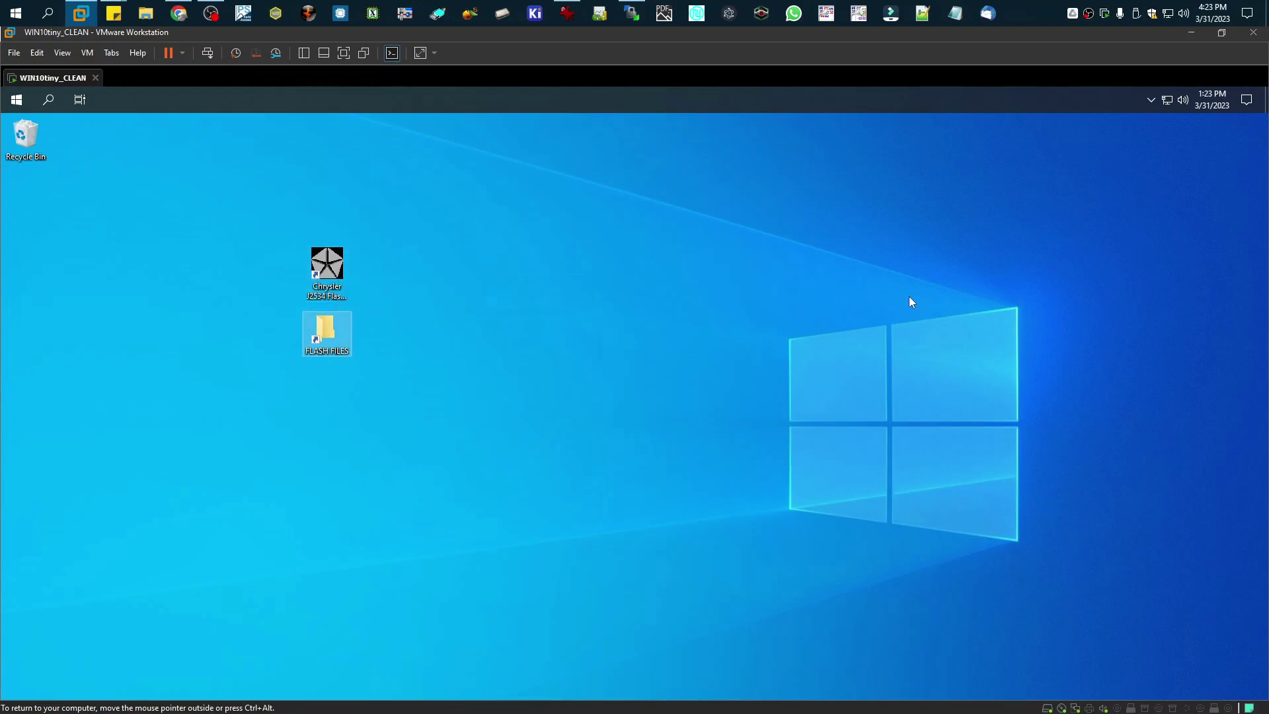
# Open the FLASH FILES shortcut in a smaller window and open the Downloads folder in a second window beside it.
pyautogui.doubleClick(327, 330)
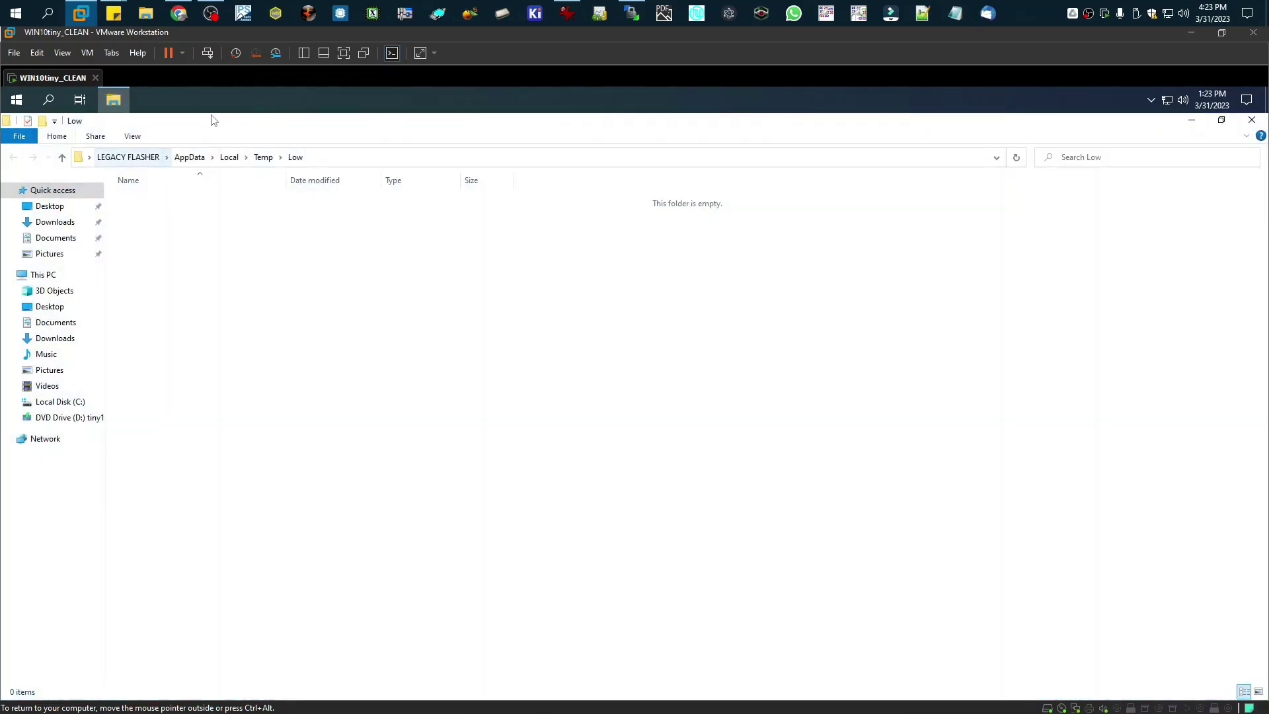
pyautogui.moveTo(258, 129); pyautogui.dragTo(670, 191)
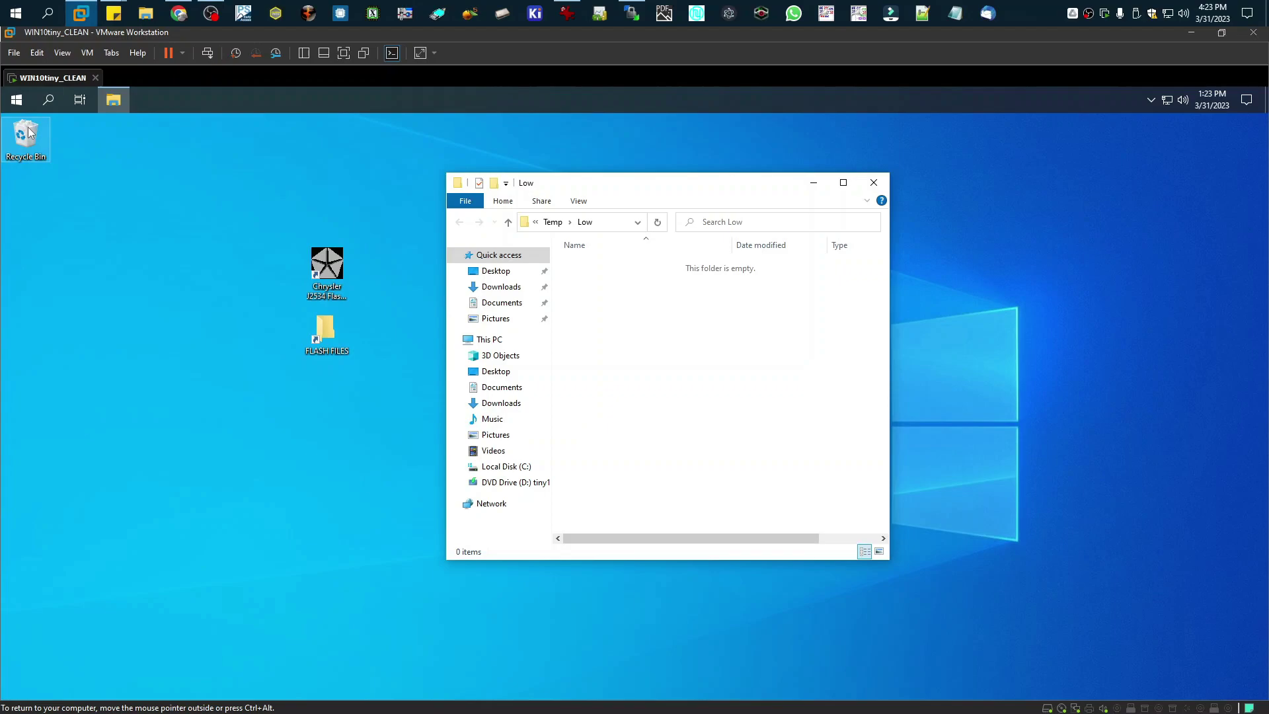
pyautogui.rightClick(117, 100)
pyautogui.click(92, 165)
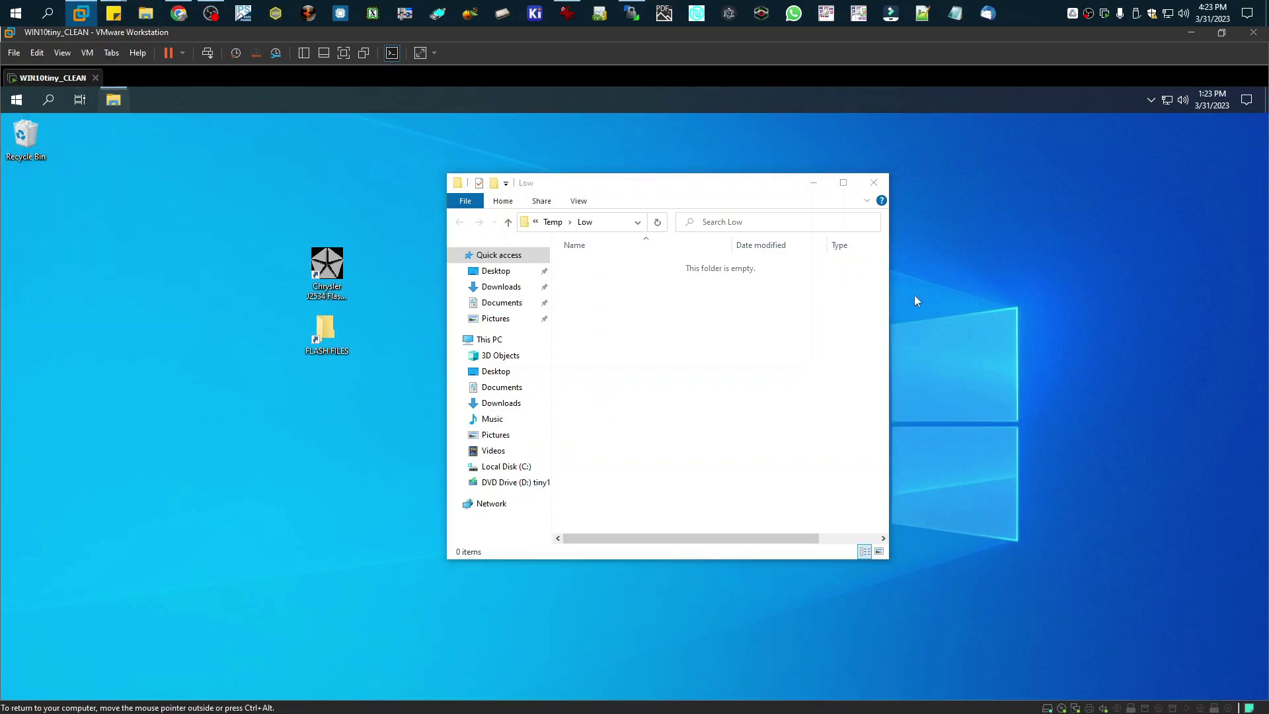
pyautogui.moveTo(659, 208); pyautogui.dragTo(952, 192)
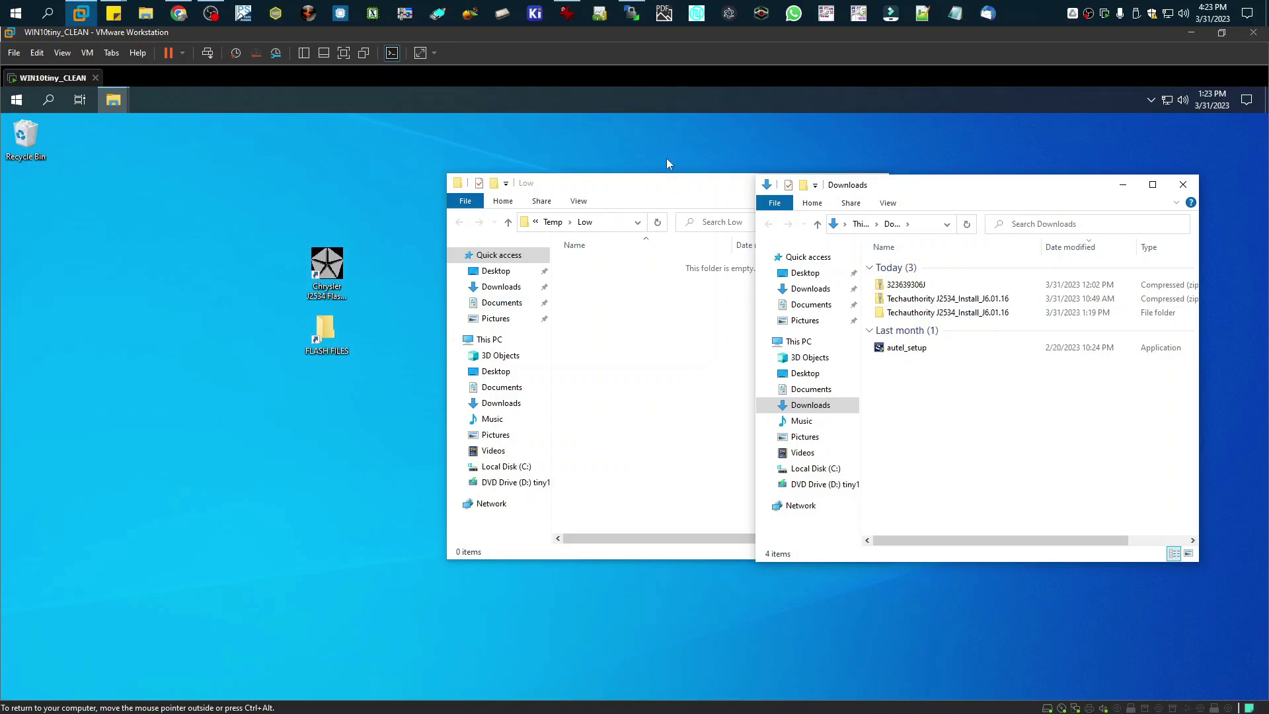
pyautogui.moveTo(667, 173); pyautogui.dragTo(668, 161)
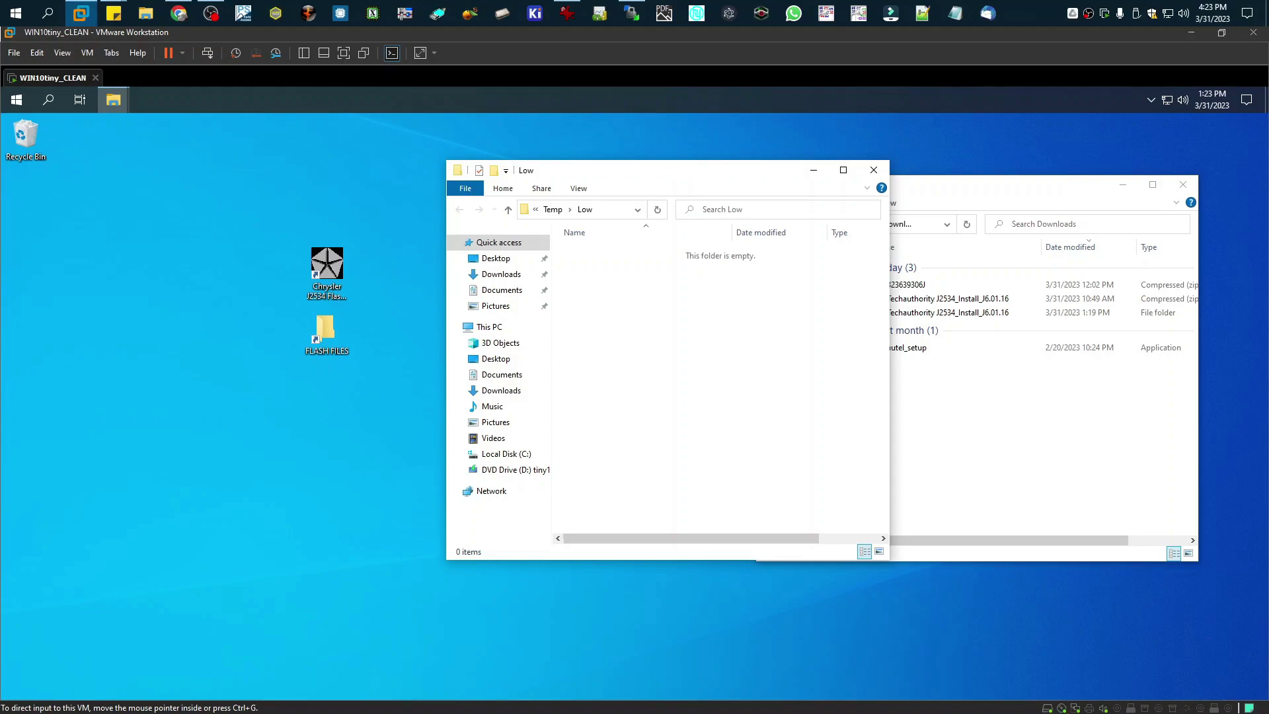
pyautogui.click(210, 13)
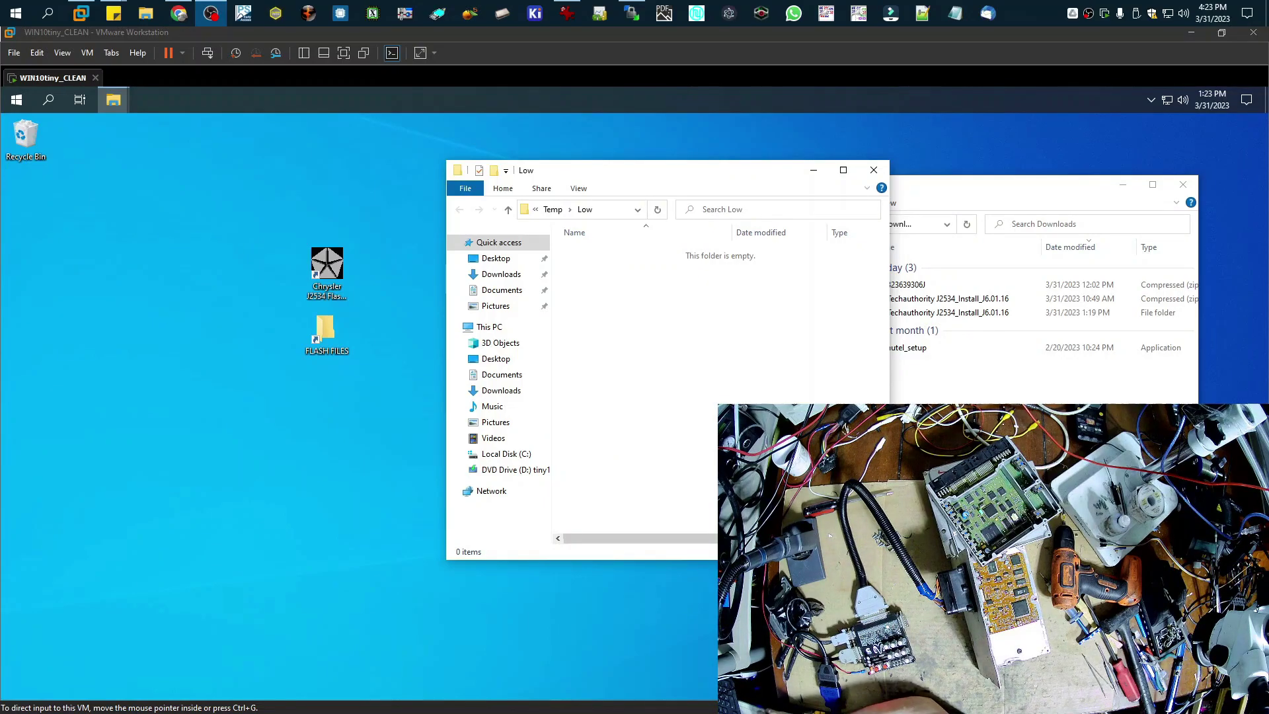
# Extract the 323639306J zip archive to its default folder inside Downloads.
pyautogui.click(904, 290)
pyautogui.rightClick(905, 291)
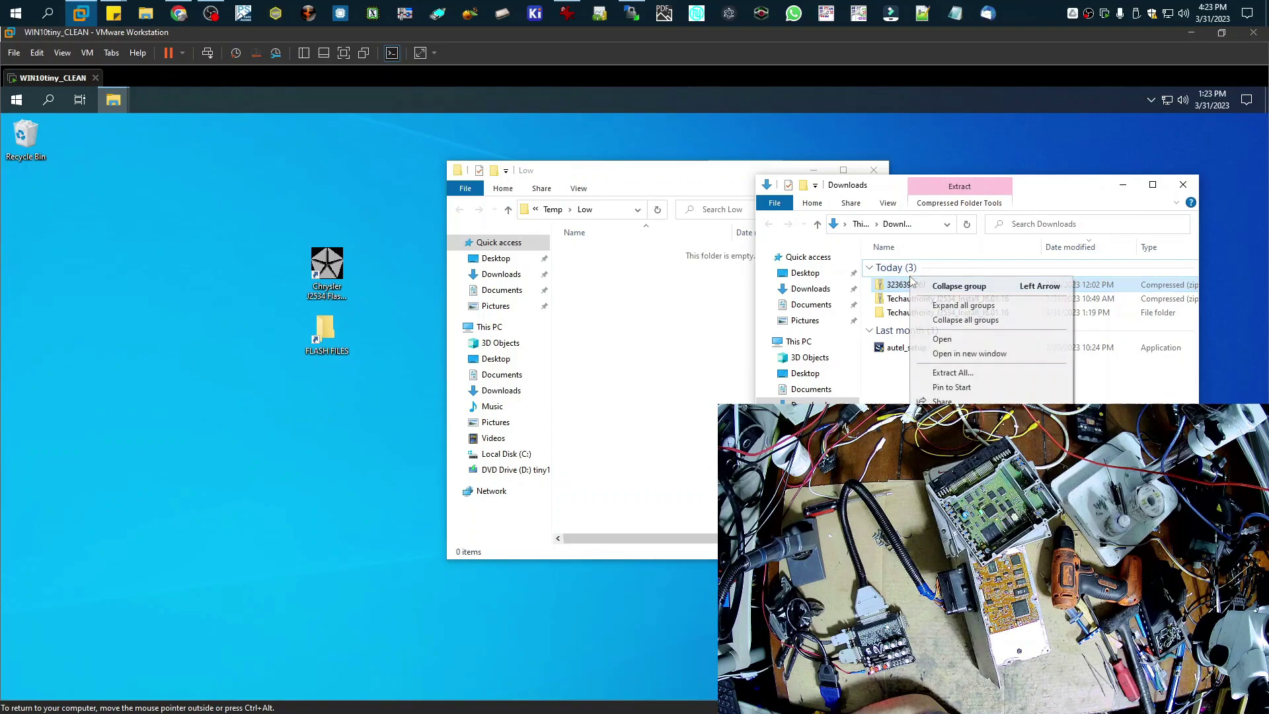
pyautogui.click(906, 288)
pyautogui.rightClick(904, 285)
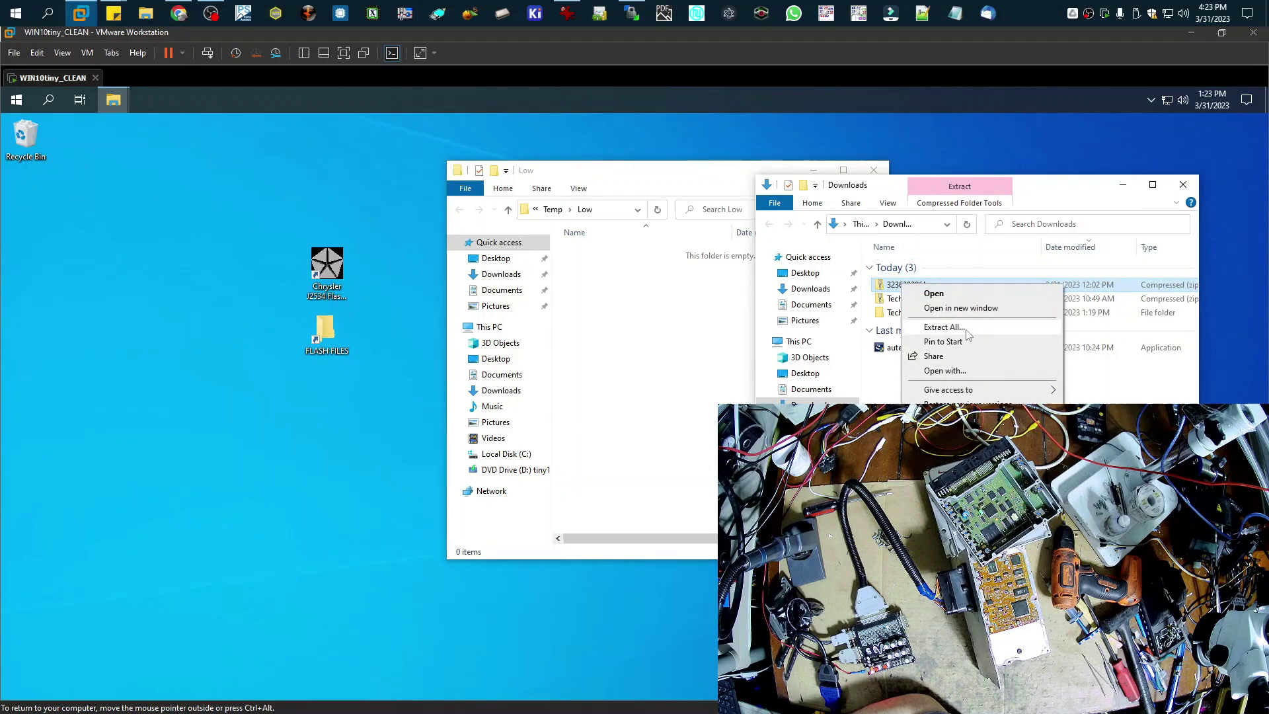
pyautogui.click(943, 327)
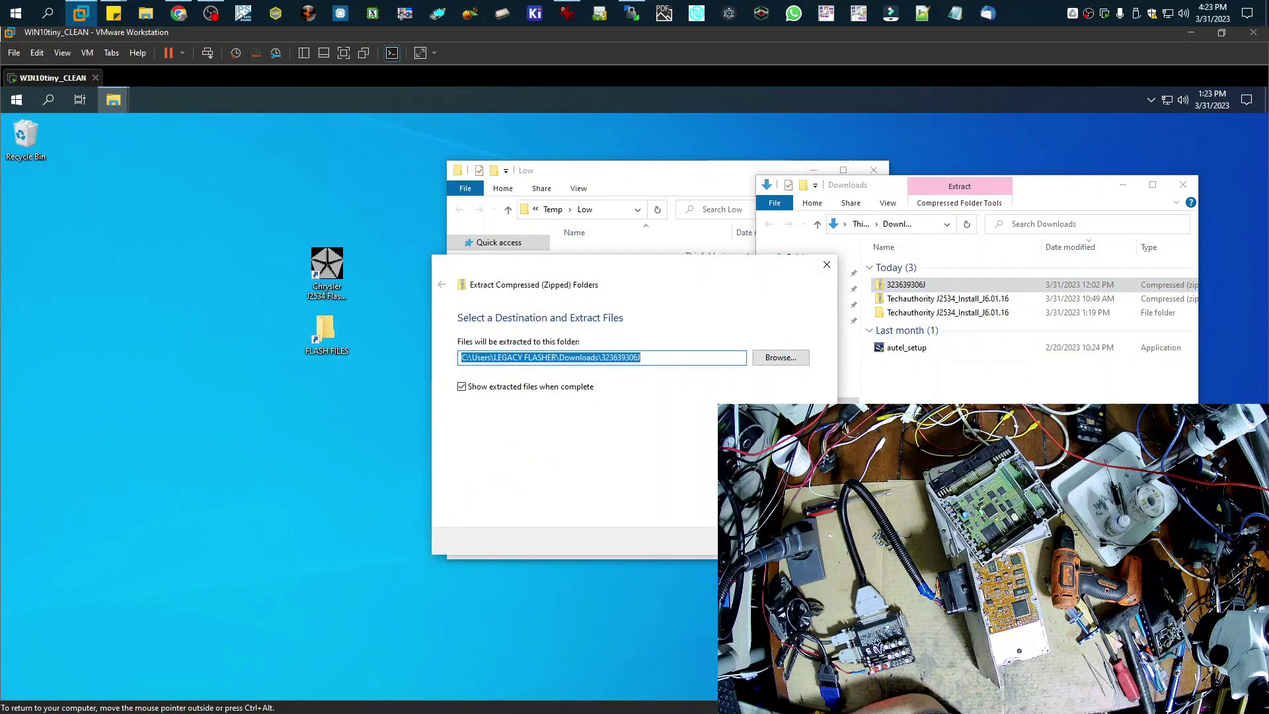
pyautogui.press('Return')
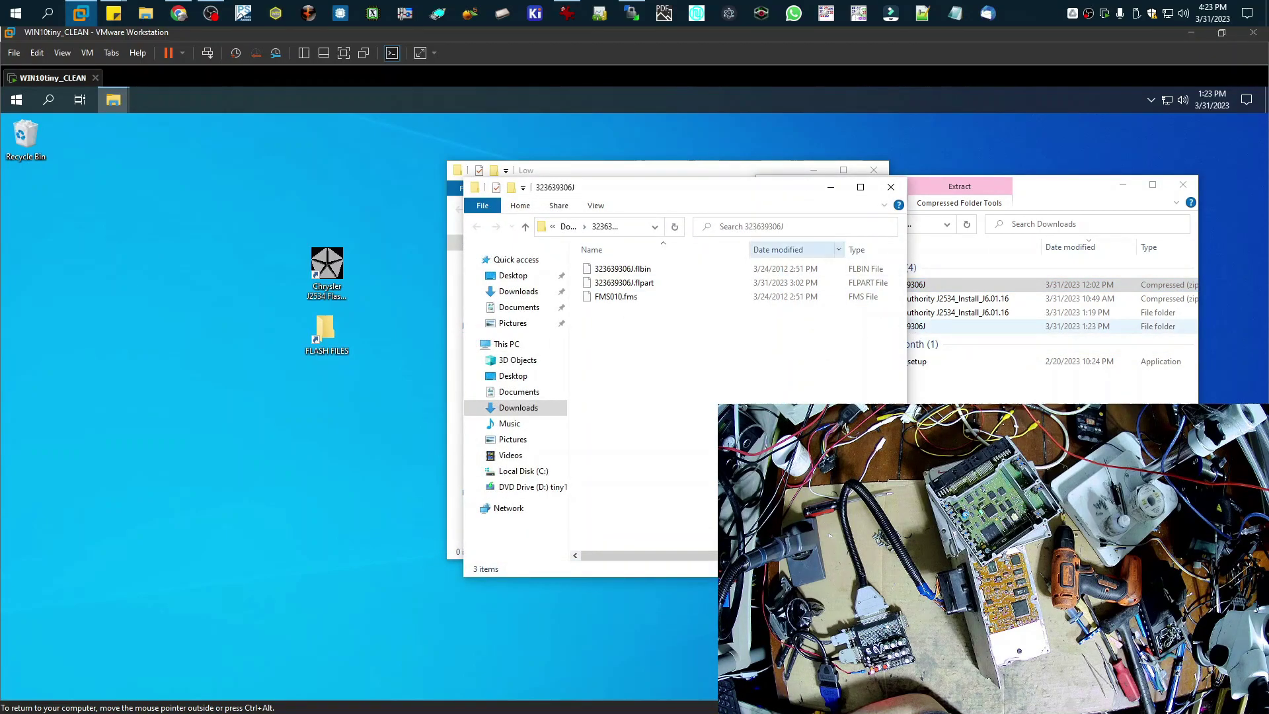
# Copy 323639306J.flbin, 323639306J.flpart and FMS010.fms from the extracted folder into the Low folder, then close the Low window.
pyautogui.click(891, 187)
pyautogui.doubleClick(925, 327)
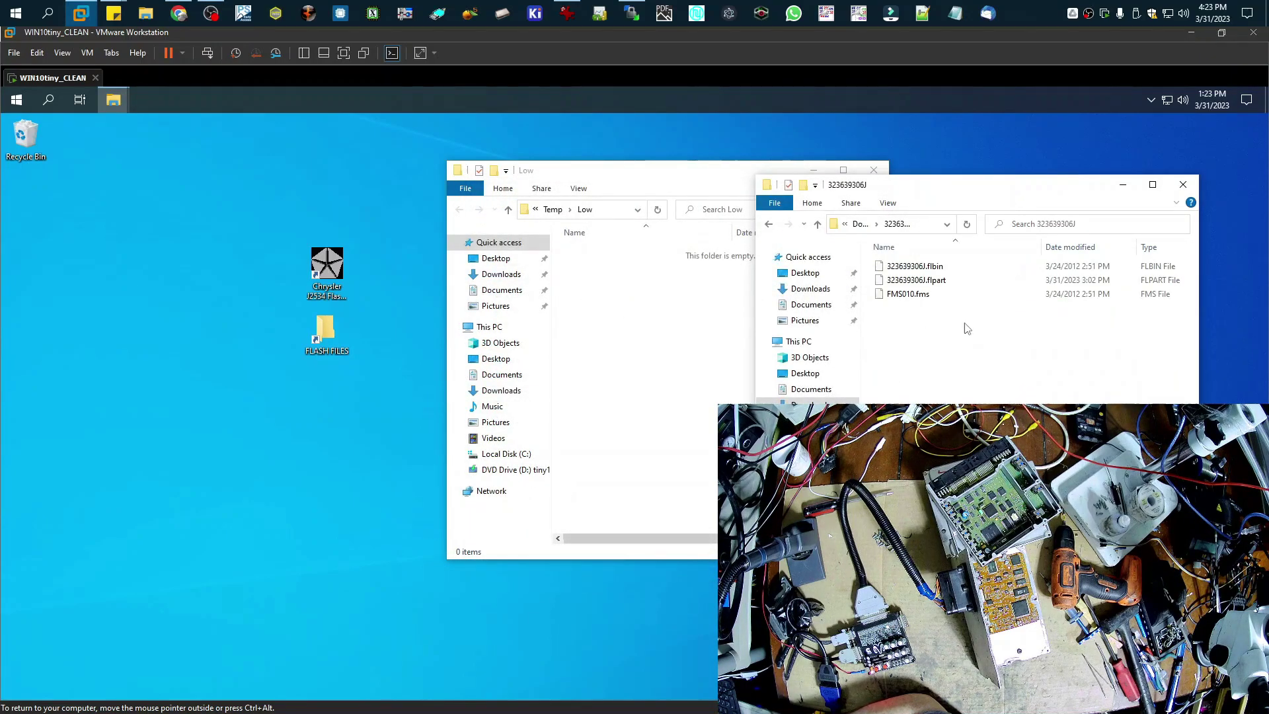
pyautogui.moveTo(967, 329); pyautogui.dragTo(652, 356)
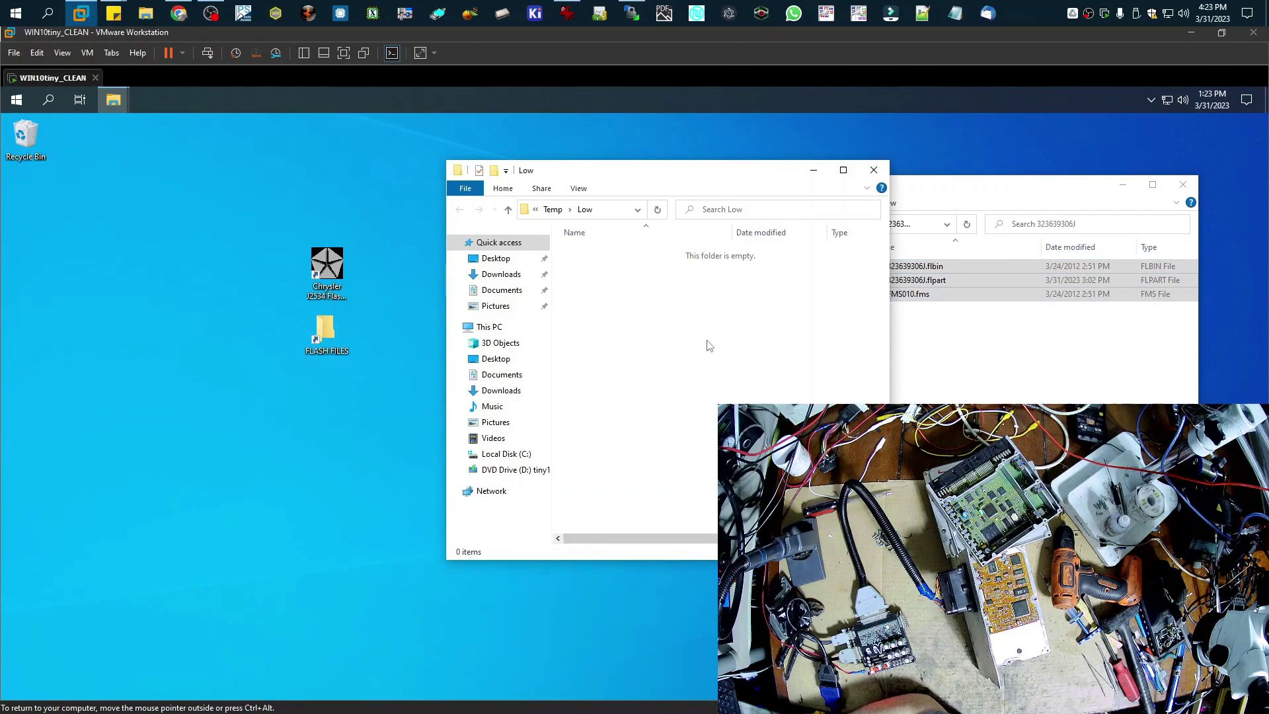
pyautogui.moveTo(663, 170); pyautogui.dragTo(568, 170)
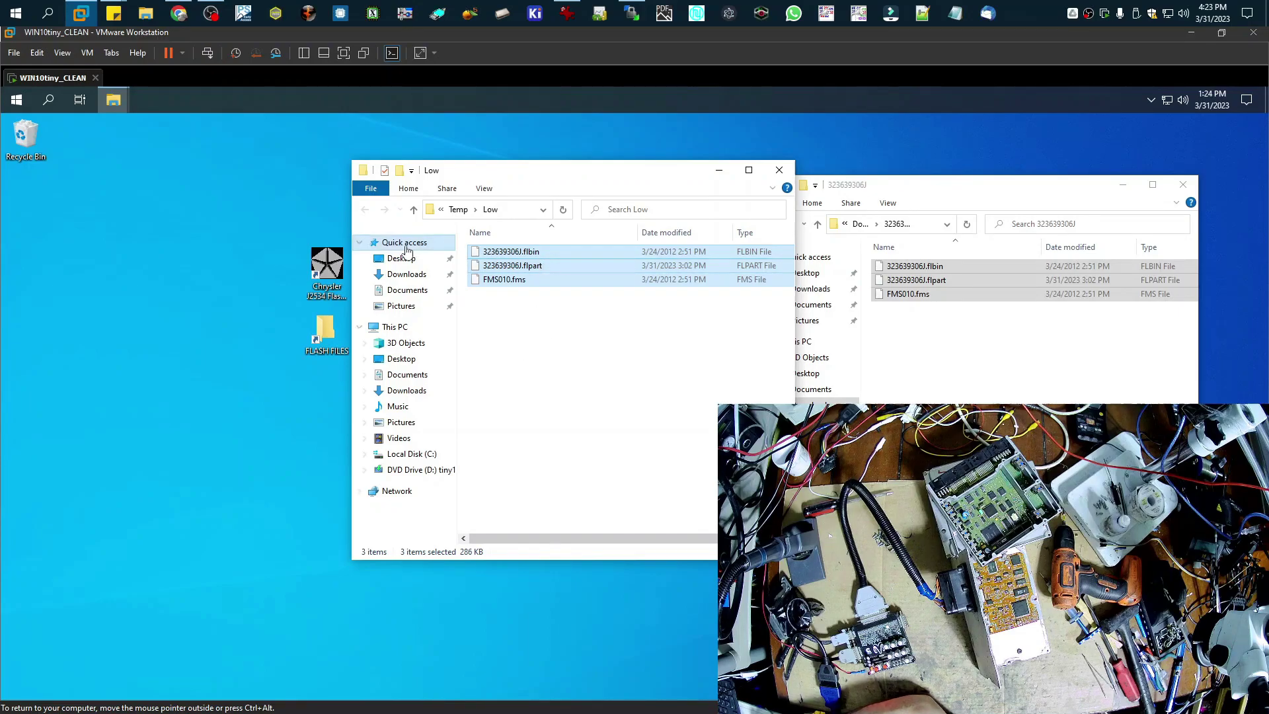
pyautogui.click(291, 290)
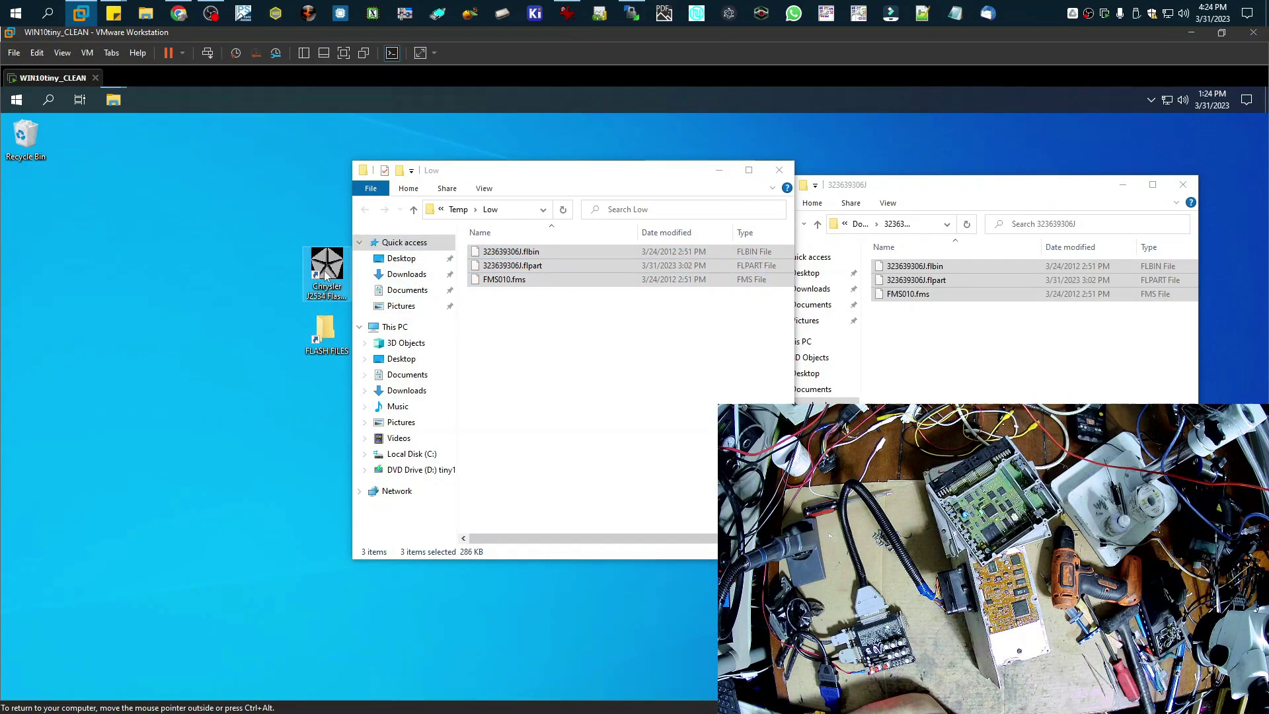
pyautogui.click(787, 178)
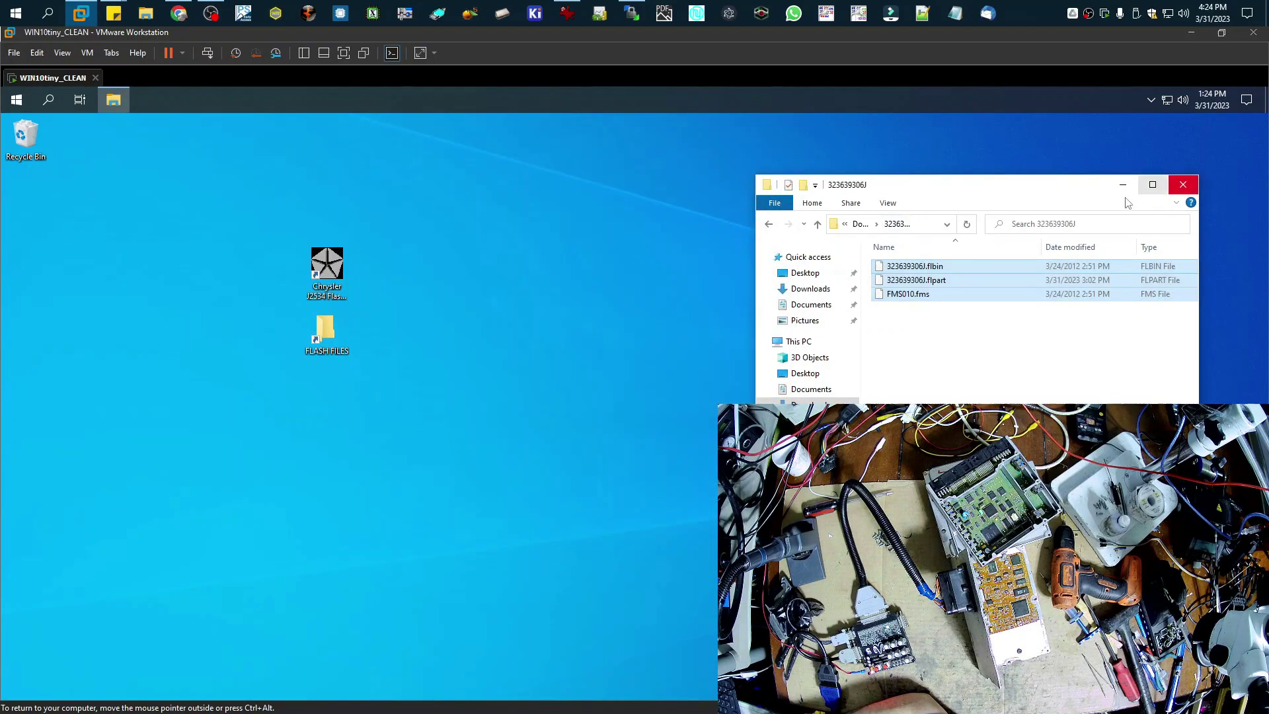
# Run autel_setup from Downloads as administrator and start installing Maxi PC Suite in English (United States).
pyautogui.click(858, 224)
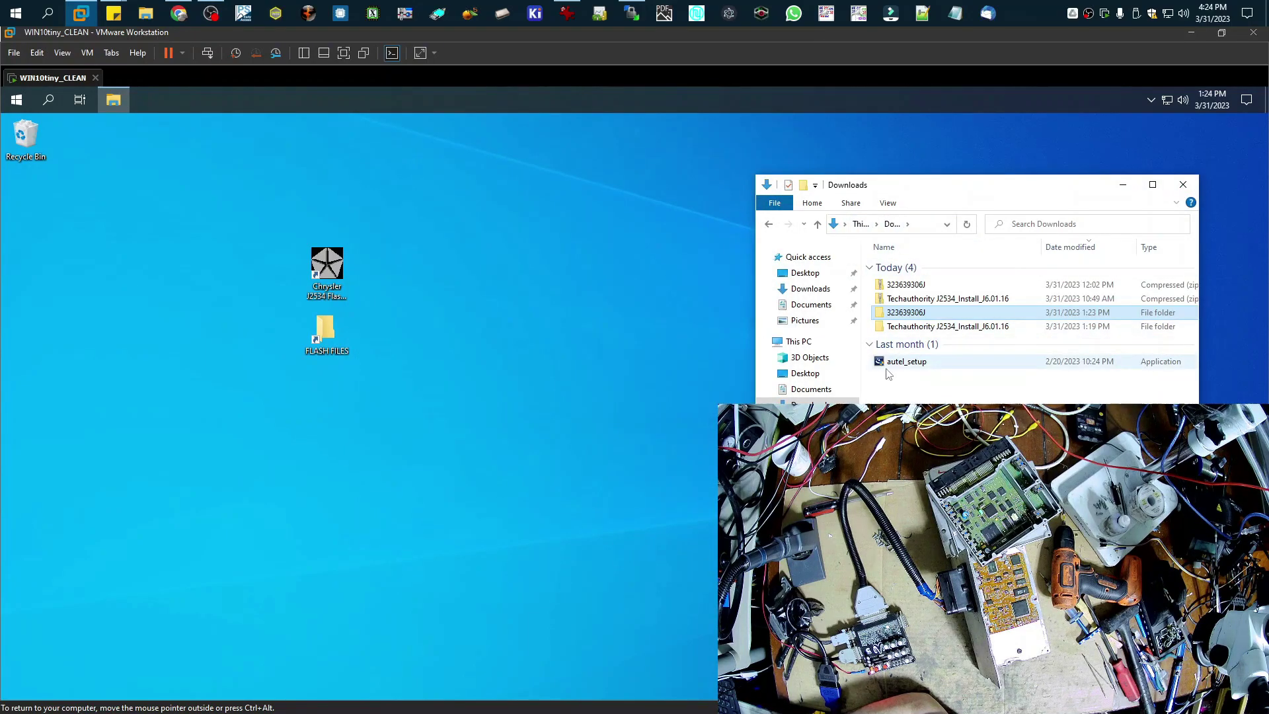
pyautogui.doubleClick(903, 362)
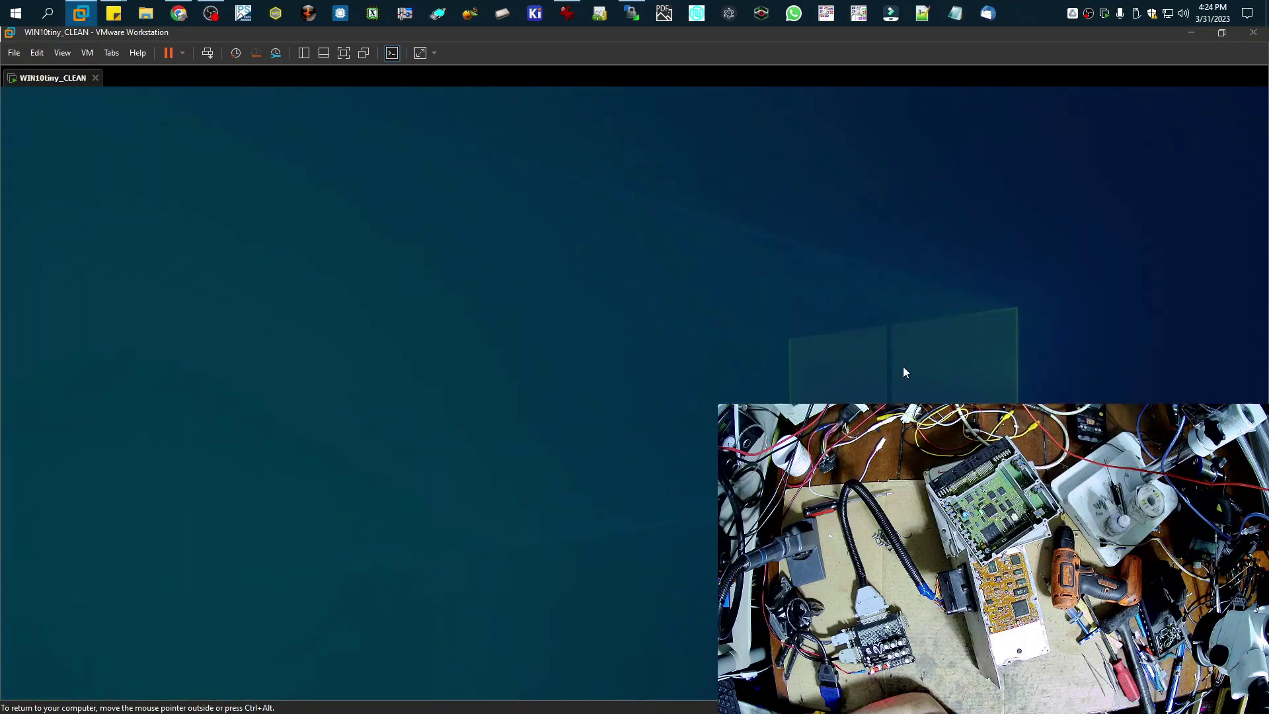
pyautogui.click(586, 478)
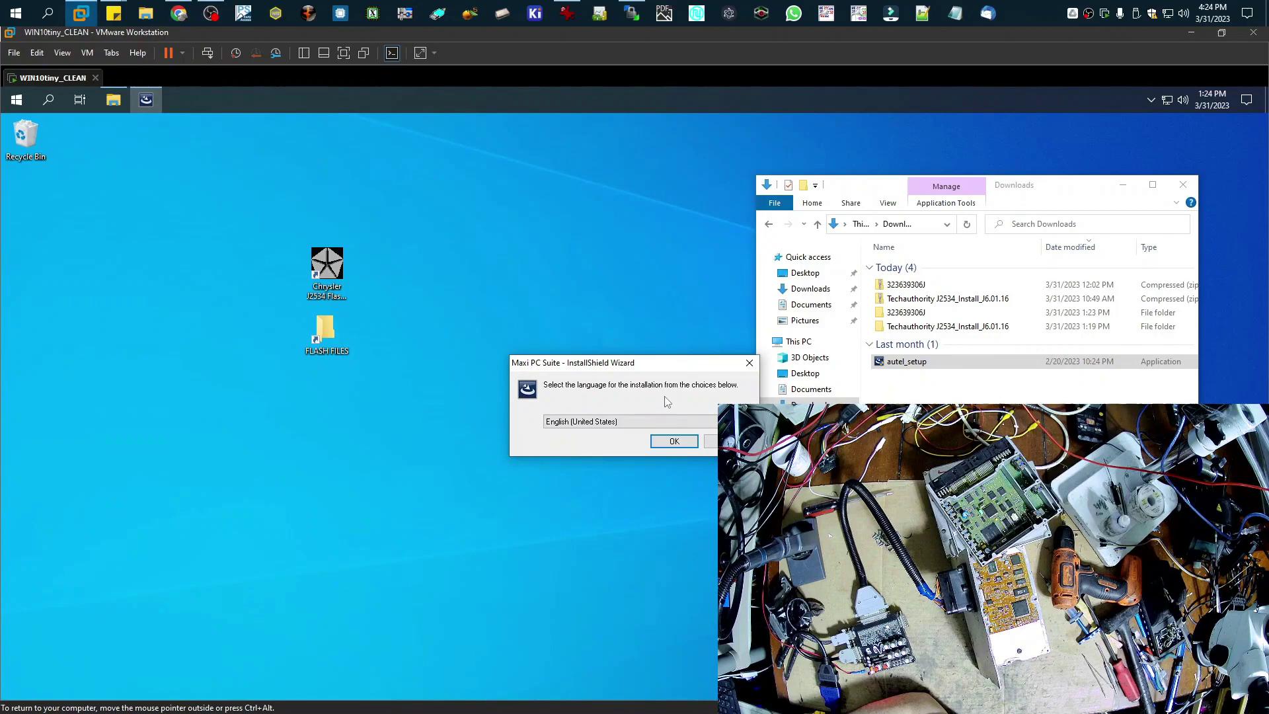
pyautogui.click(674, 441)
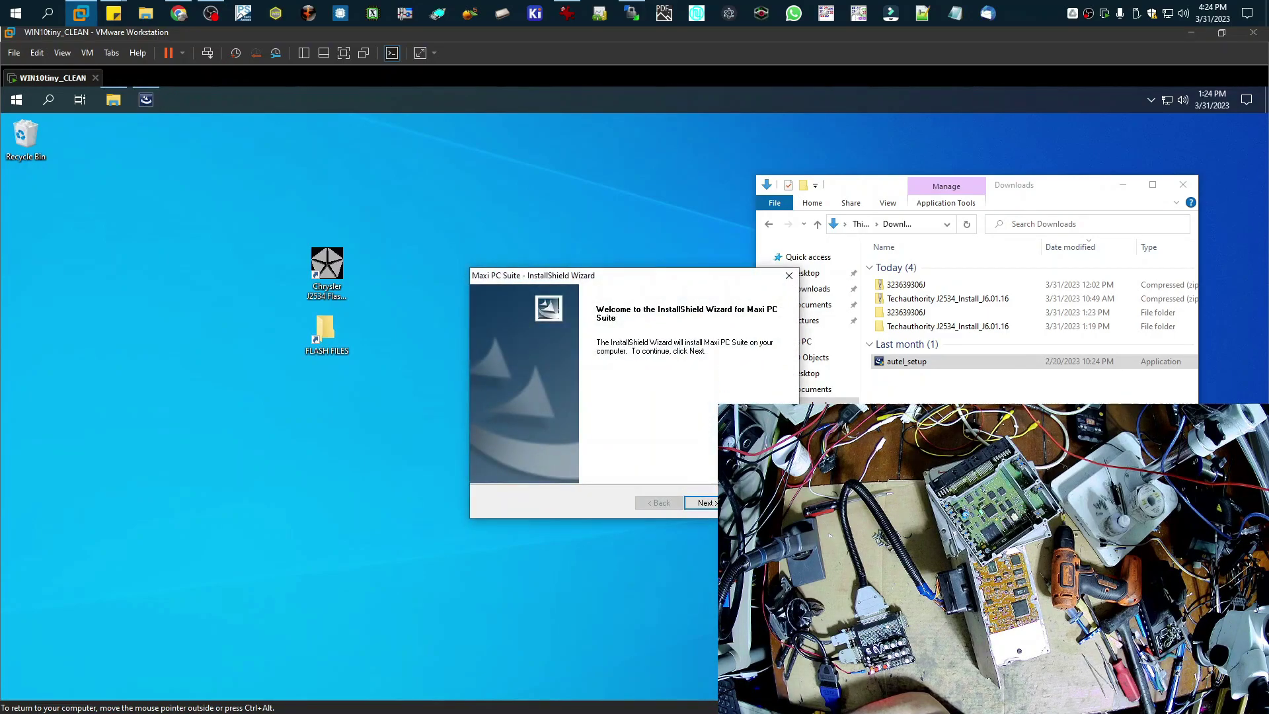
pyautogui.press('Return')
pyautogui.press('Return')
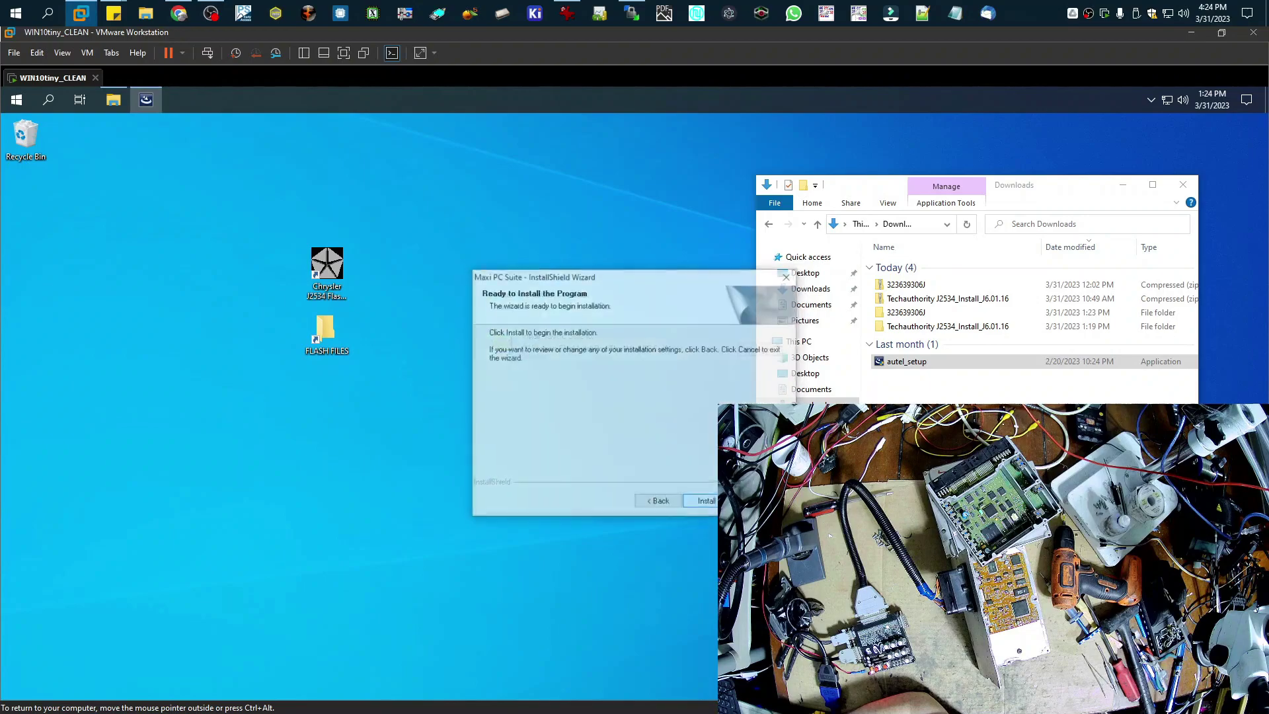
pyautogui.press('Return')
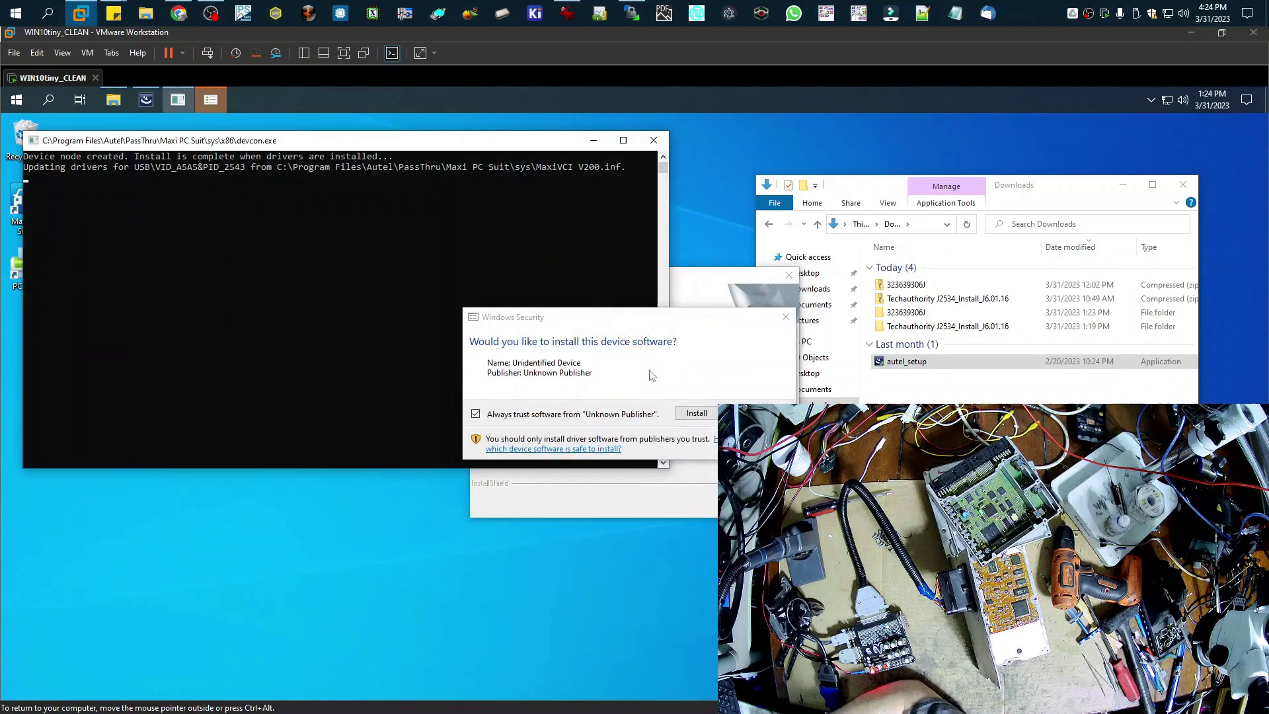
# Allow the device driver installations requested during the Maxi PC Suite setup and finish the wizard.
pyautogui.click(692, 416)
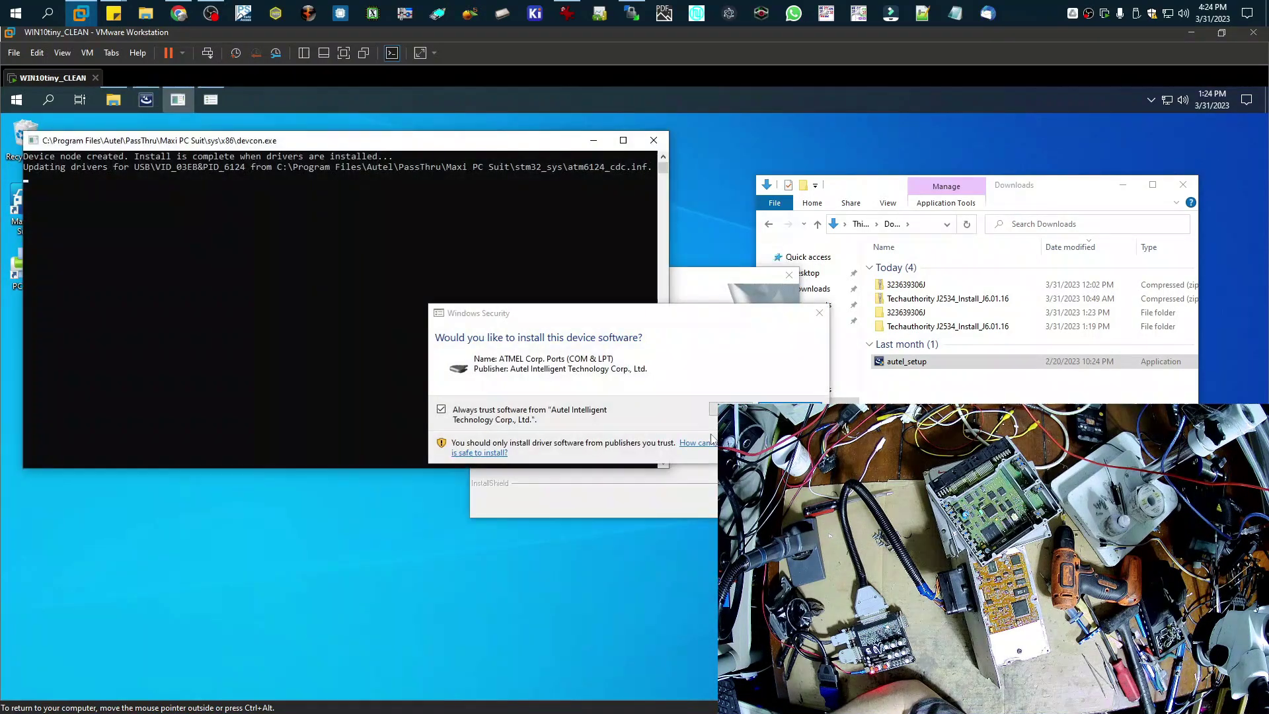
pyautogui.click(692, 416)
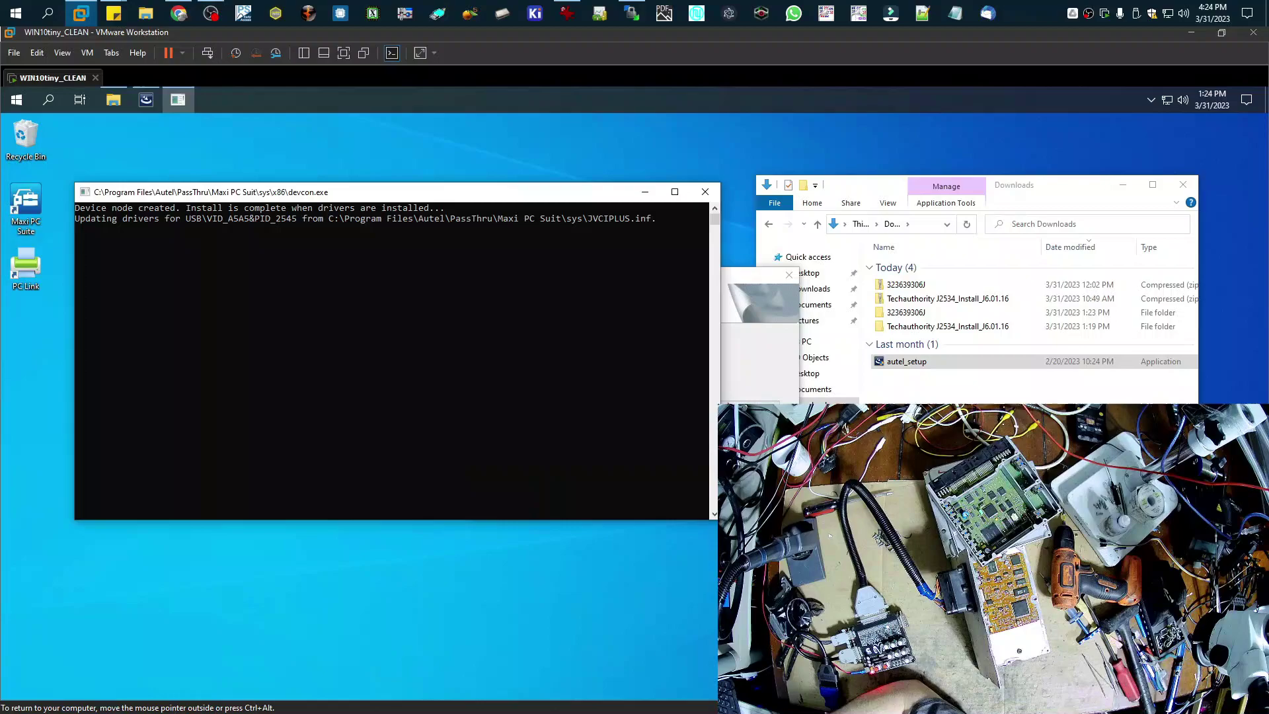
pyautogui.click(699, 502)
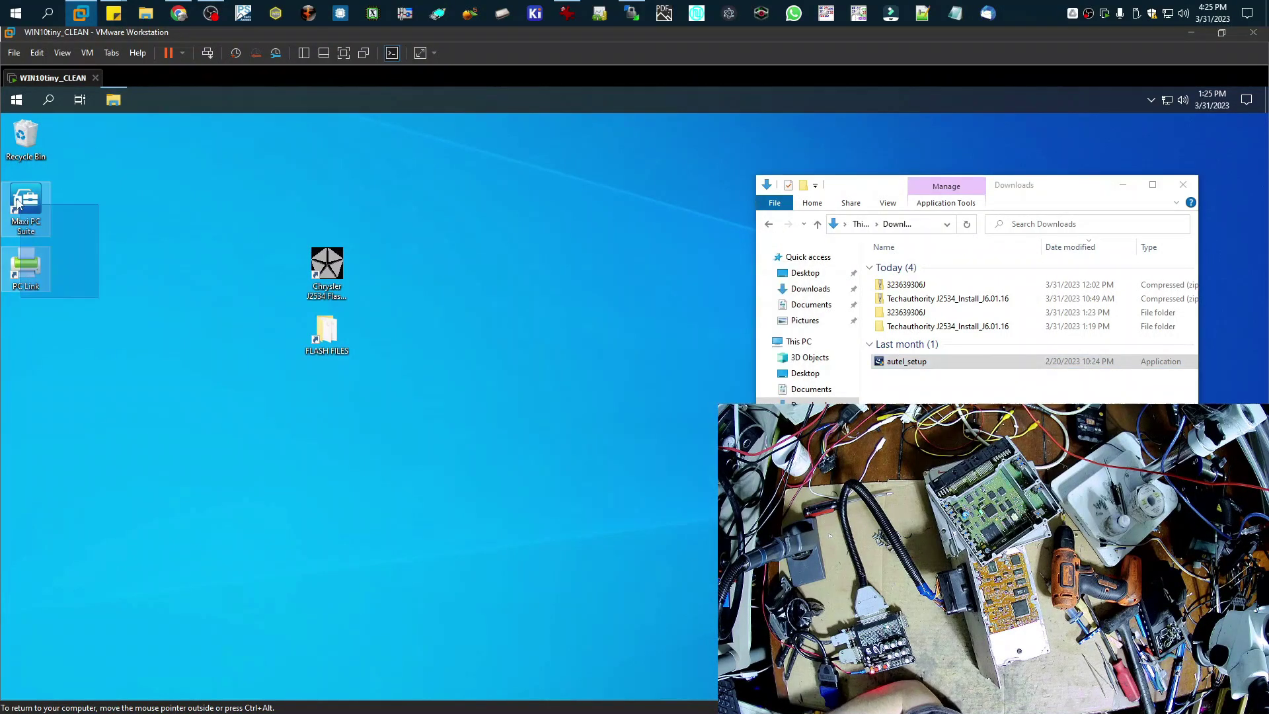
# Remove the Maxi PC Suite and PC Link shortcuts from the desktop.
pyautogui.rightClick(25, 138)
pyautogui.press('Escape')
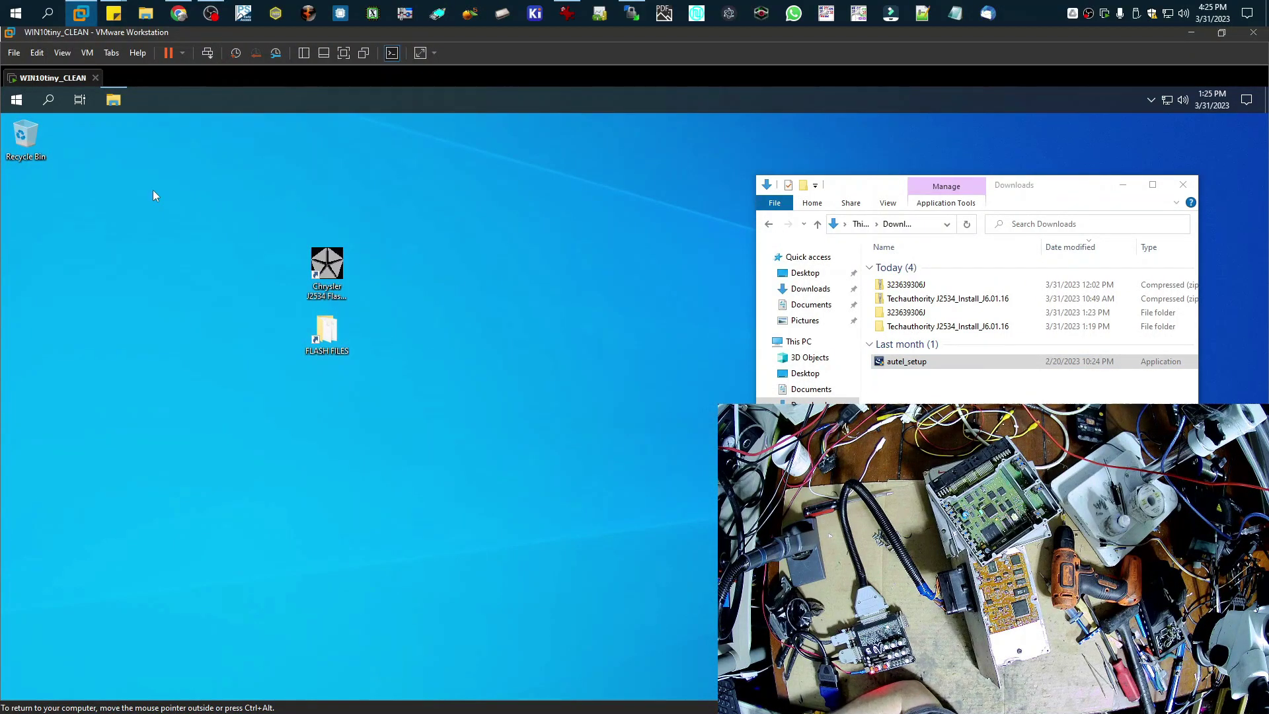
# Connect the JVCI USB device to the virtual machine, disconnecting it from the host.
pyautogui.click(88, 53)
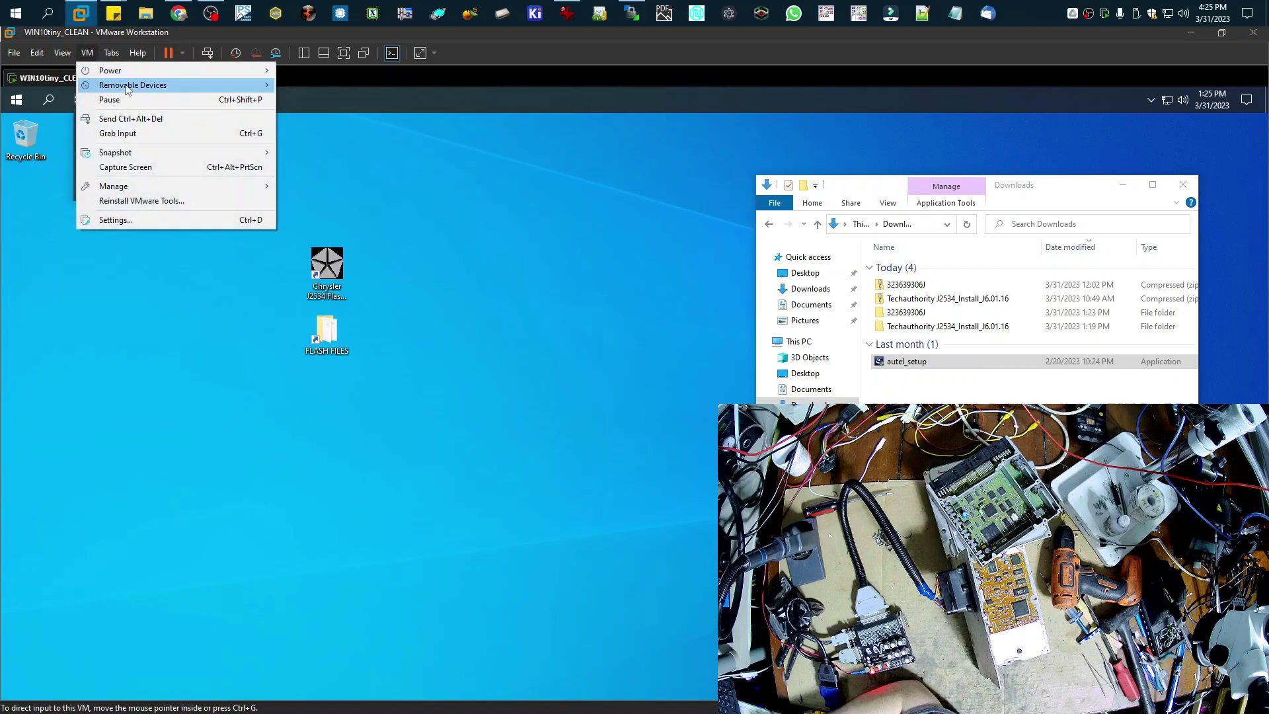
pyautogui.moveTo(241, 89)
pyautogui.moveTo(322, 166)
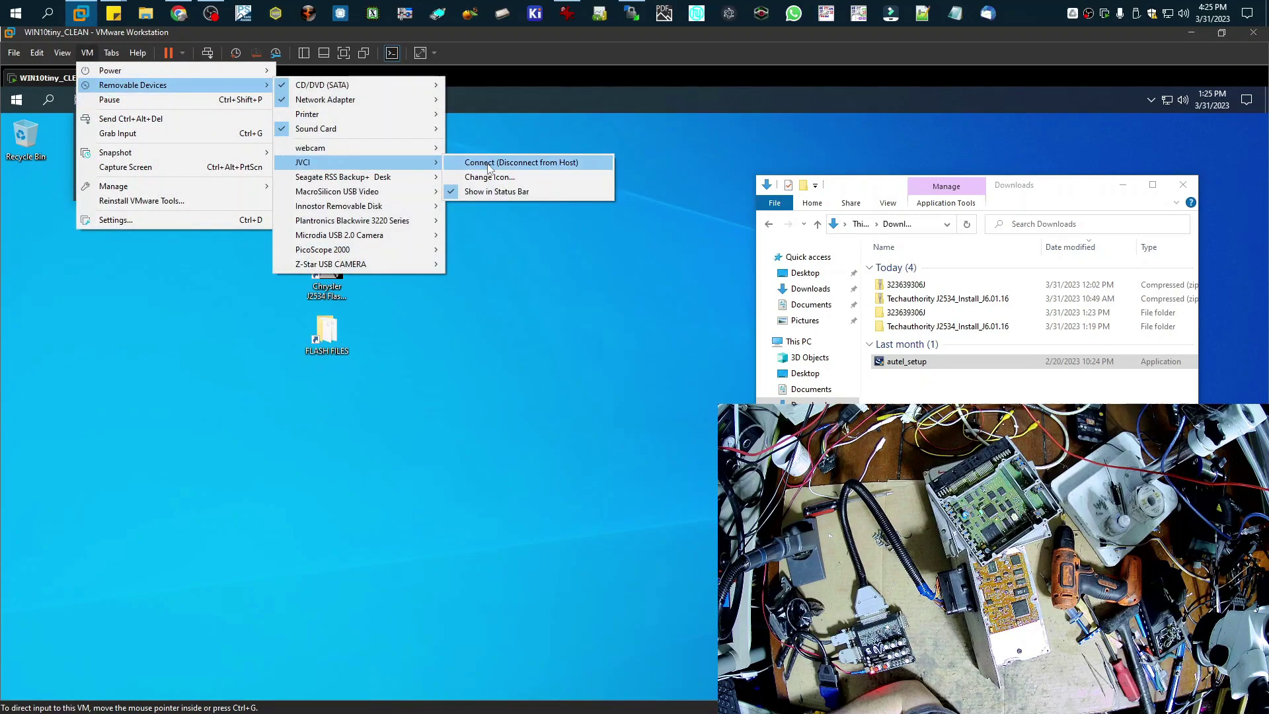
pyautogui.click(489, 164)
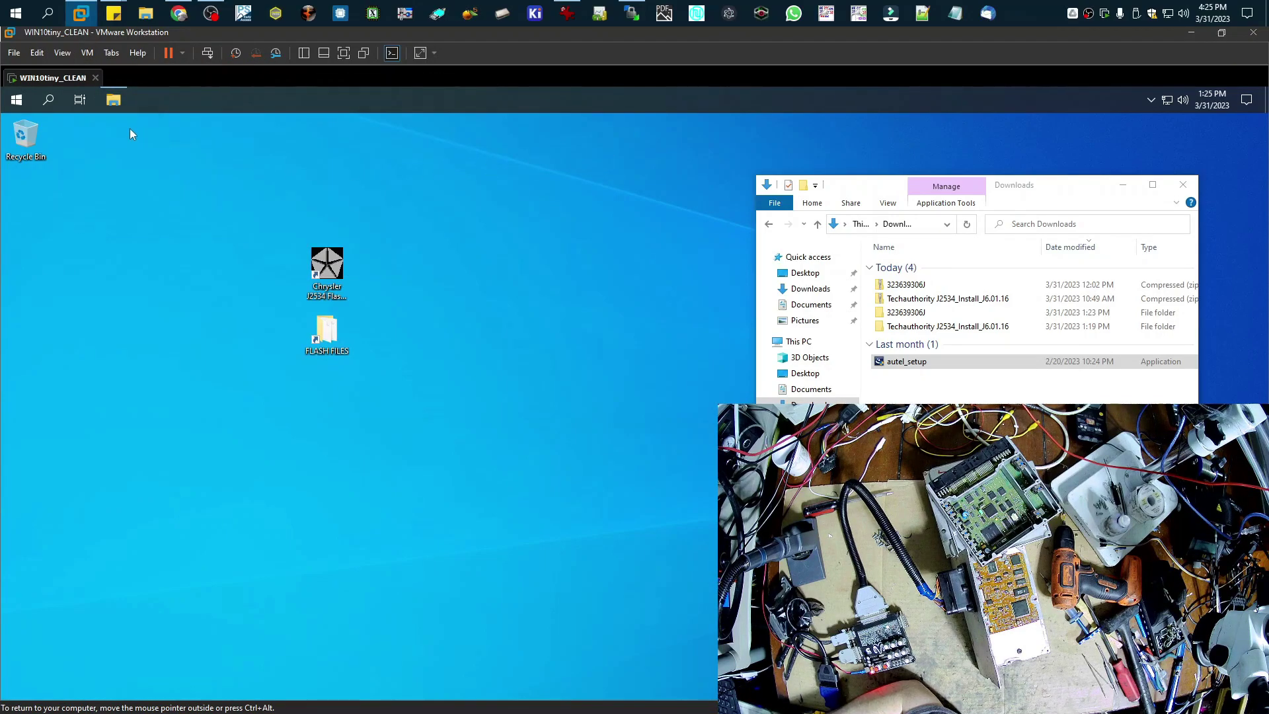
# Check in Device Manager for the JVCI device under JVCI Serial, then close Device Manager.
pyautogui.click(50, 89)
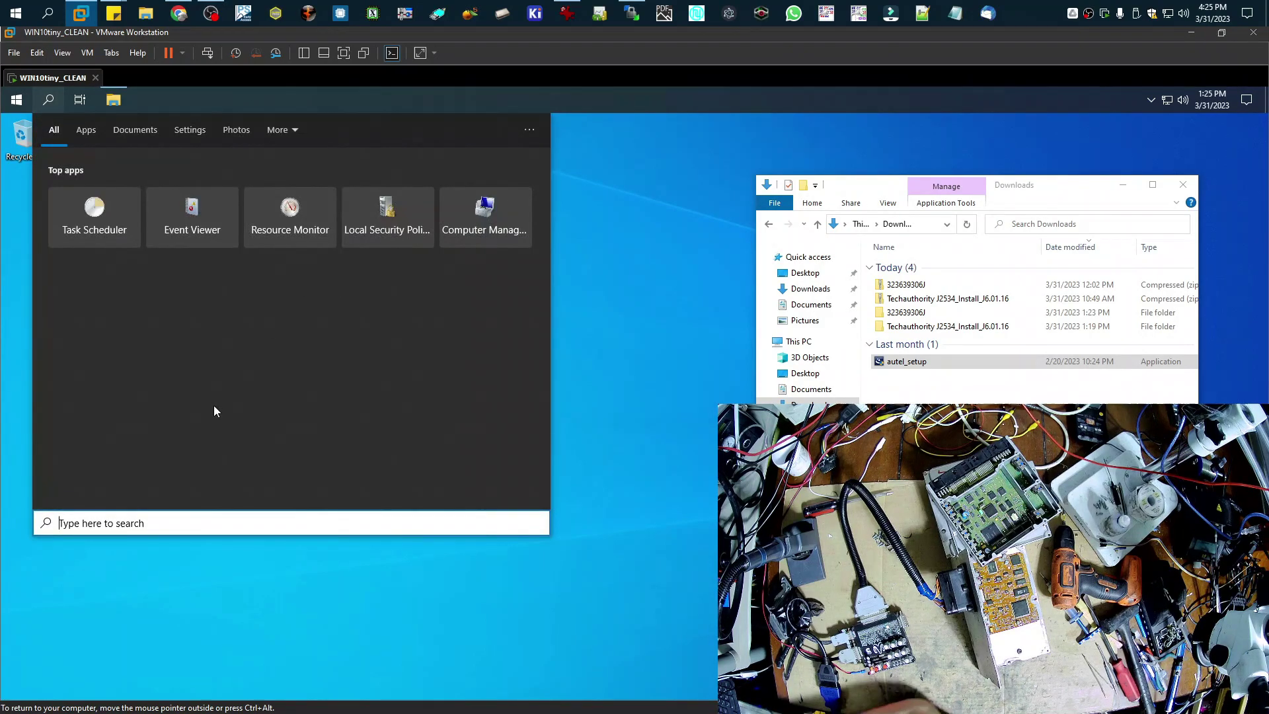
pyautogui.write('device')
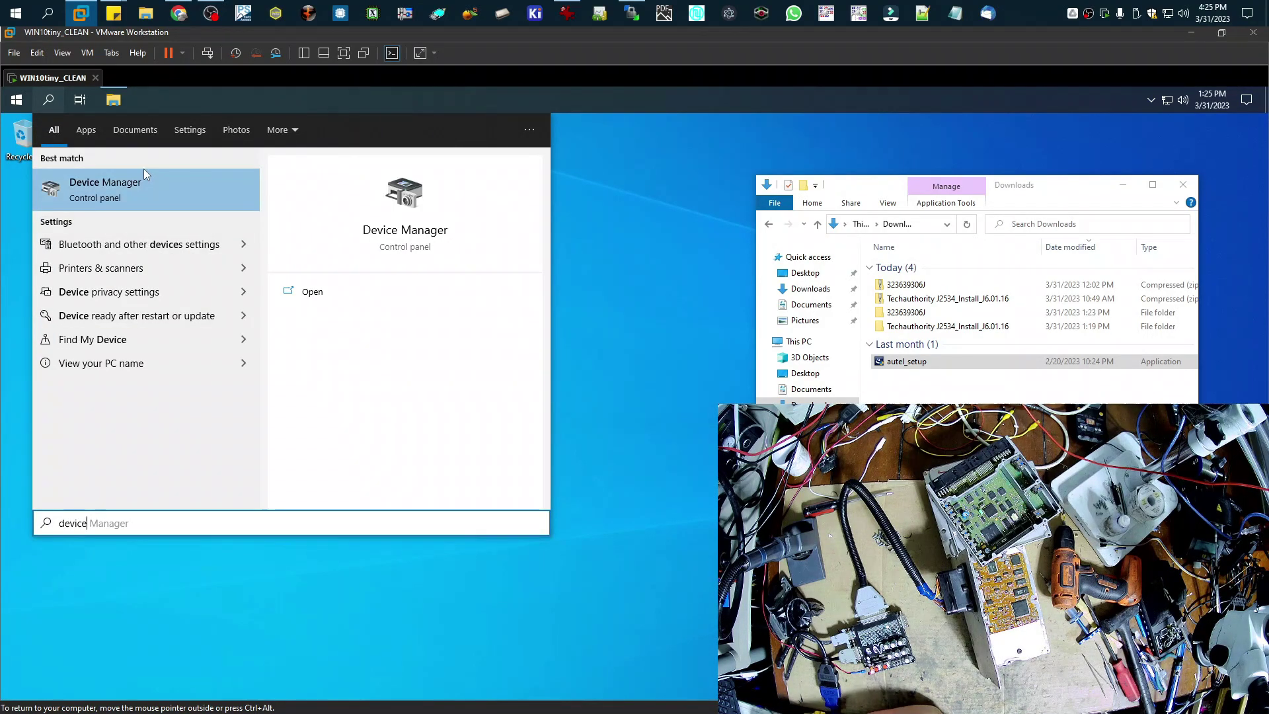
pyautogui.click(106, 188)
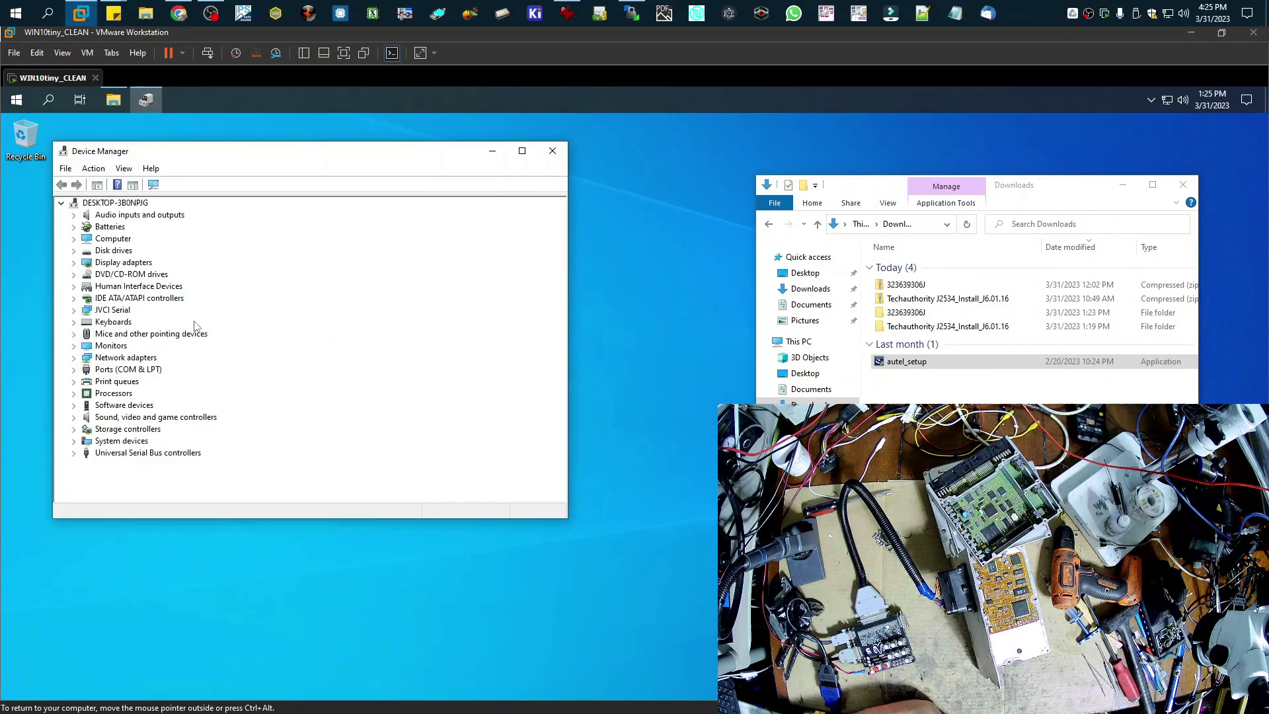
pyautogui.click(74, 310)
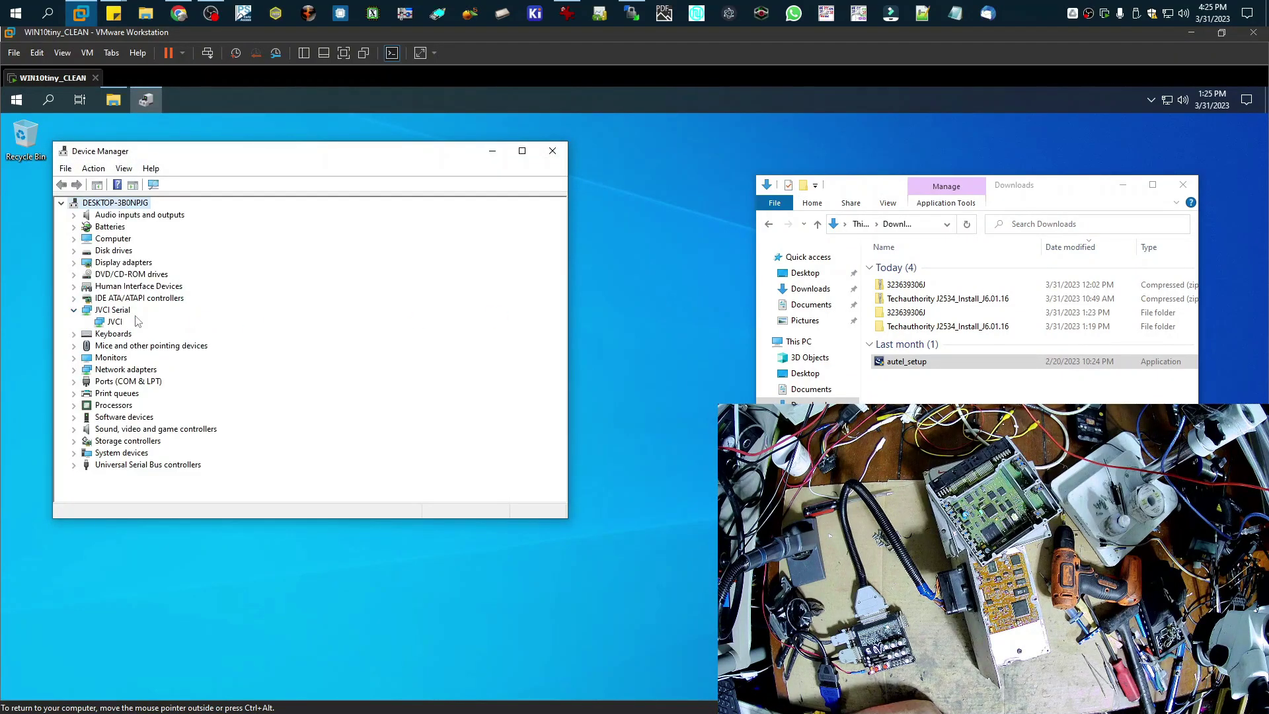
pyautogui.click(115, 322)
pyautogui.click(552, 150)
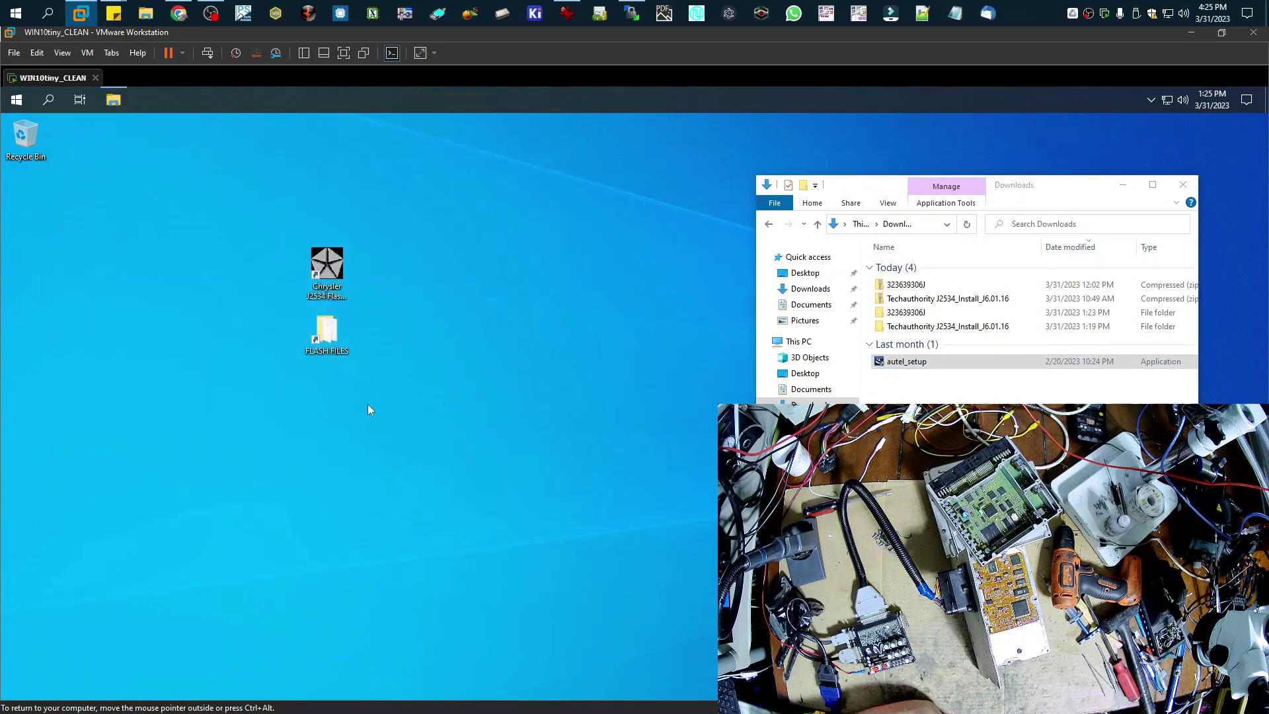
# Open the FLASH FILES folder and launch the Chrysler J2534 Flash Application with Autel MaxiFlash JVCI as the pass-thru device.
pyautogui.doubleClick(334, 276)
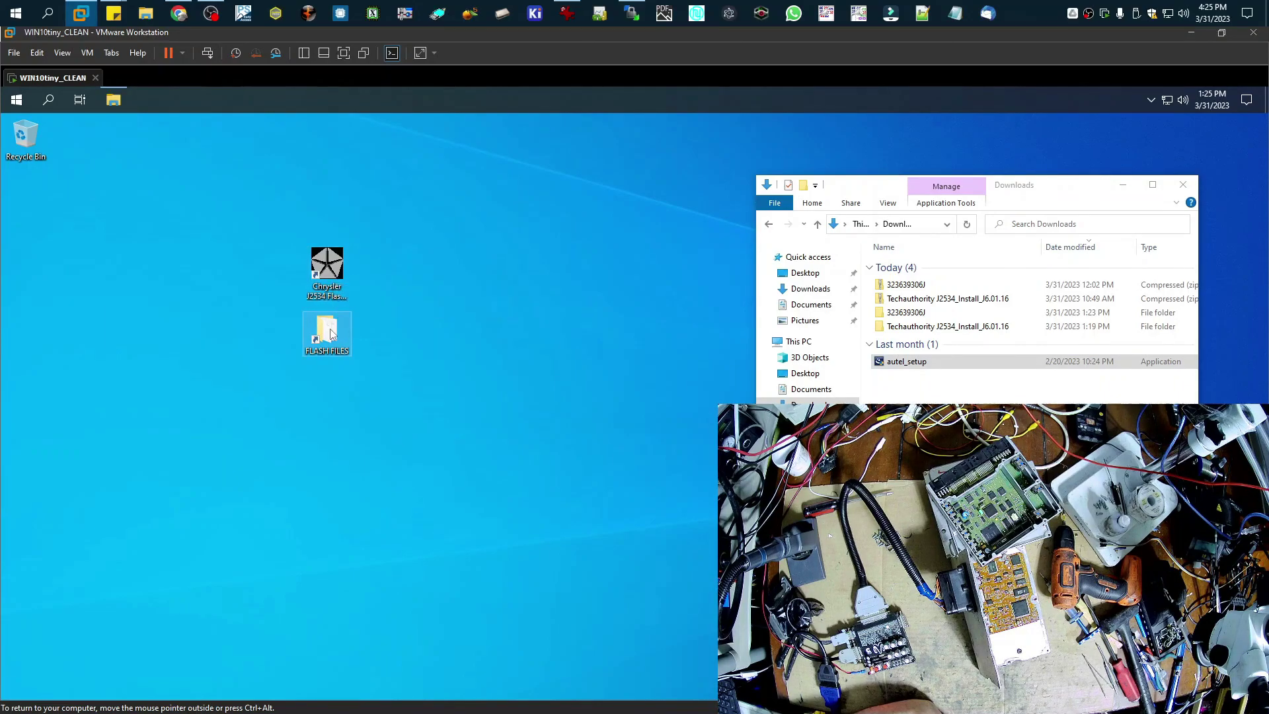
pyautogui.moveTo(582, 177); pyautogui.dragTo(674, 207)
pyautogui.doubleClick(344, 265)
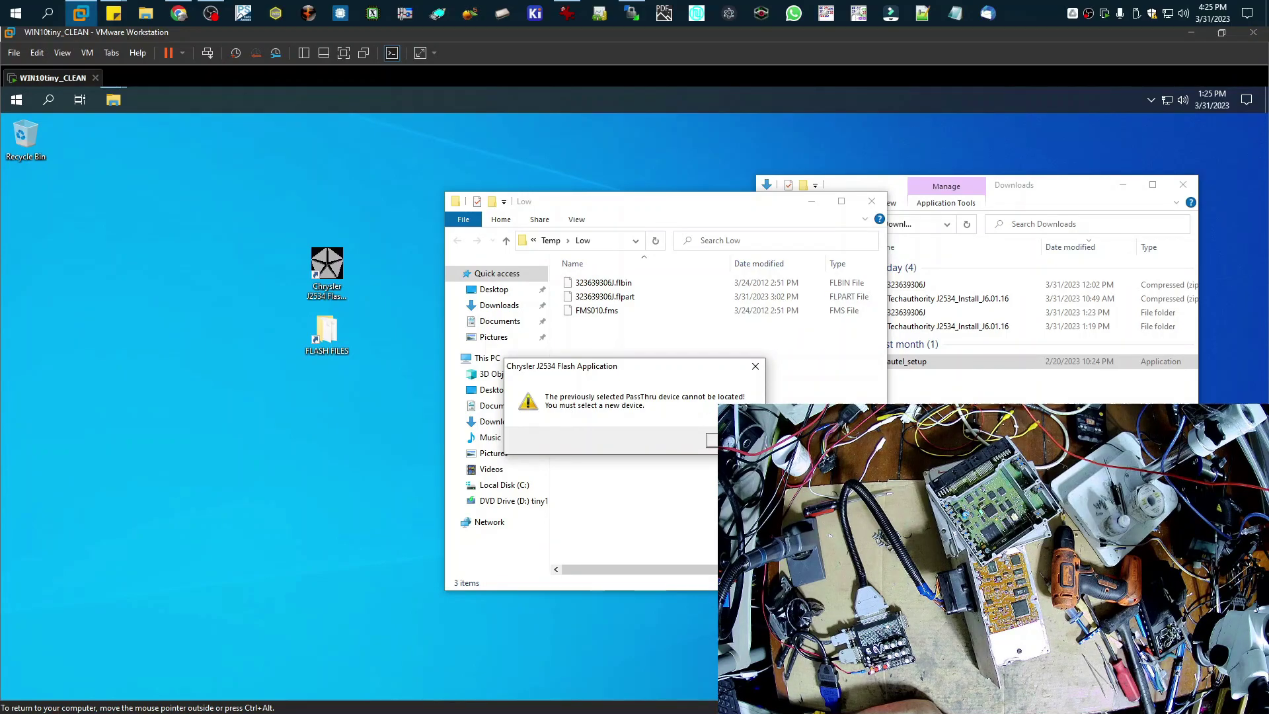
pyautogui.click(727, 440)
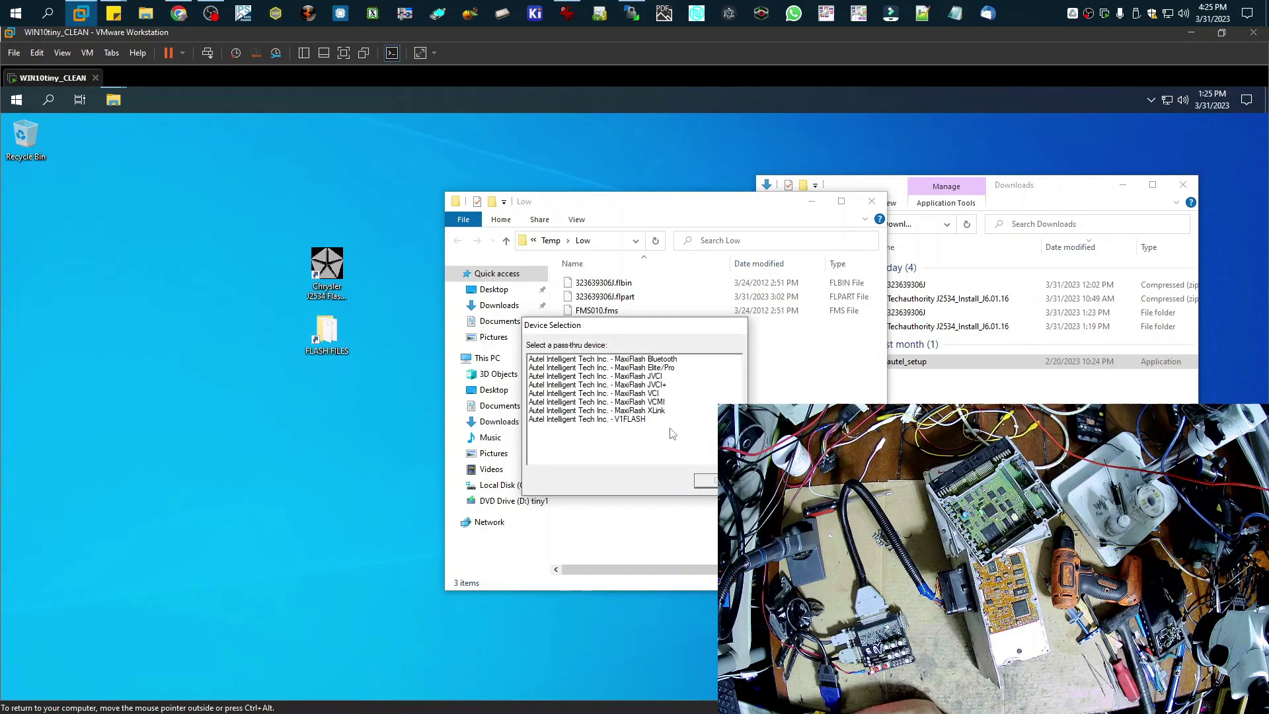
pyautogui.click(651, 378)
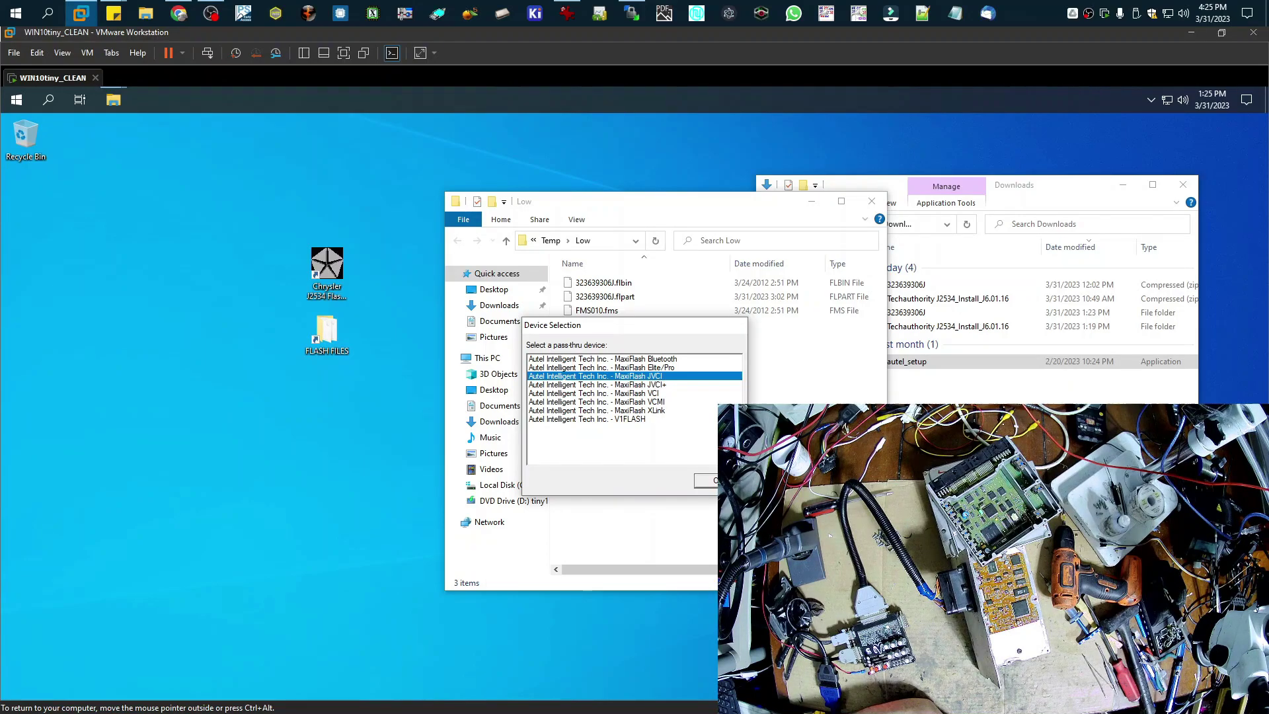
pyautogui.click(705, 481)
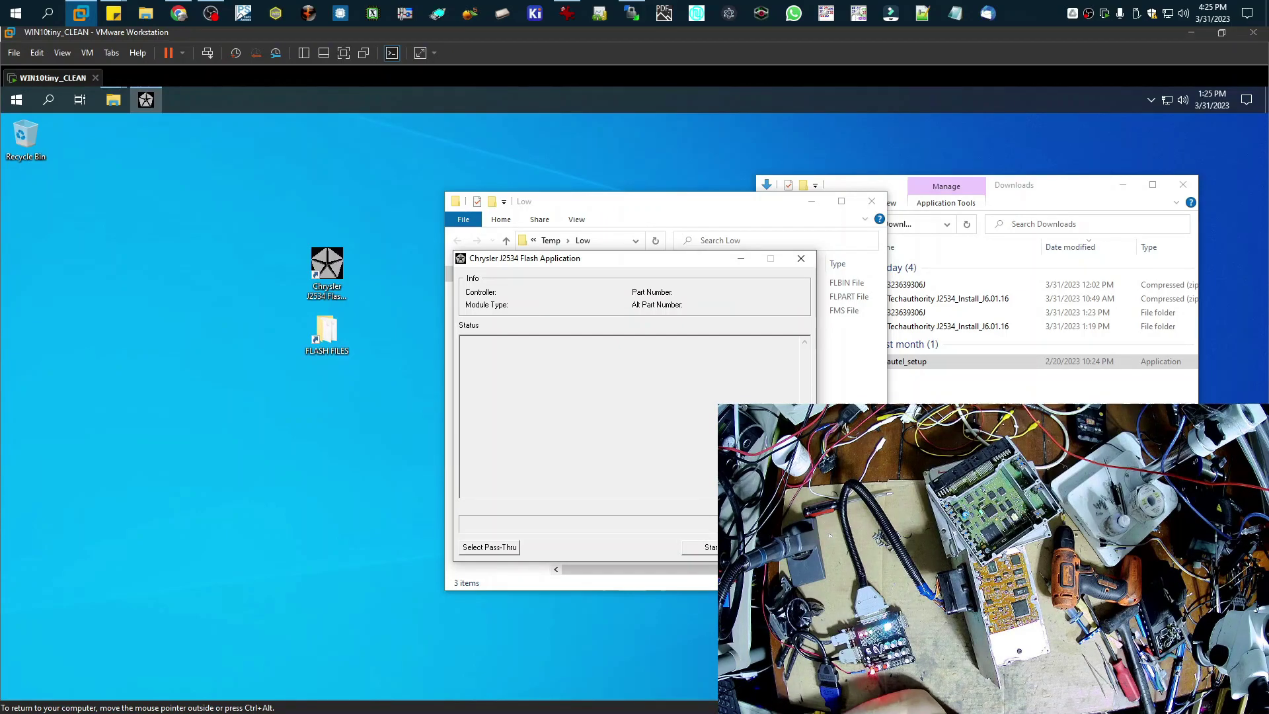
# Start the flash process and copy the controller's part number from the status log.
pyautogui.click(698, 549)
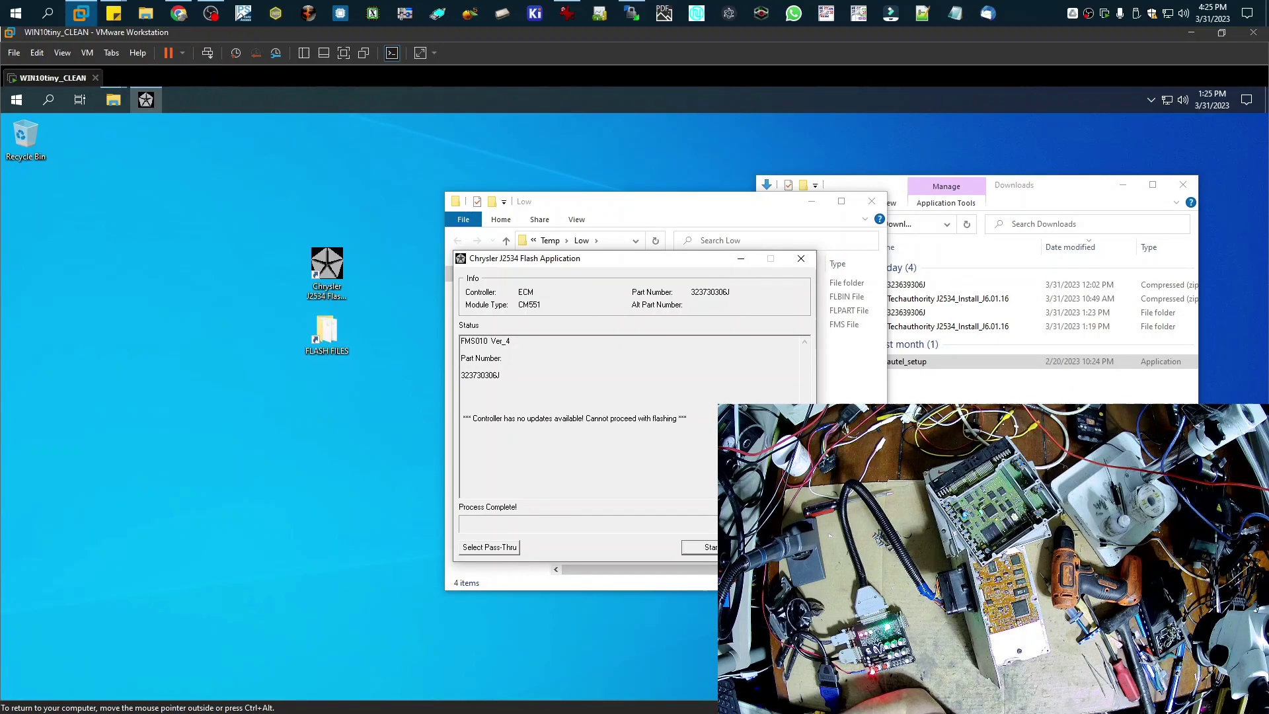
pyautogui.moveTo(472, 418)
pyautogui.mouseDown()
pyautogui.moveTo(535, 418)
pyautogui.moveTo(461, 426)
pyautogui.mouseUp()
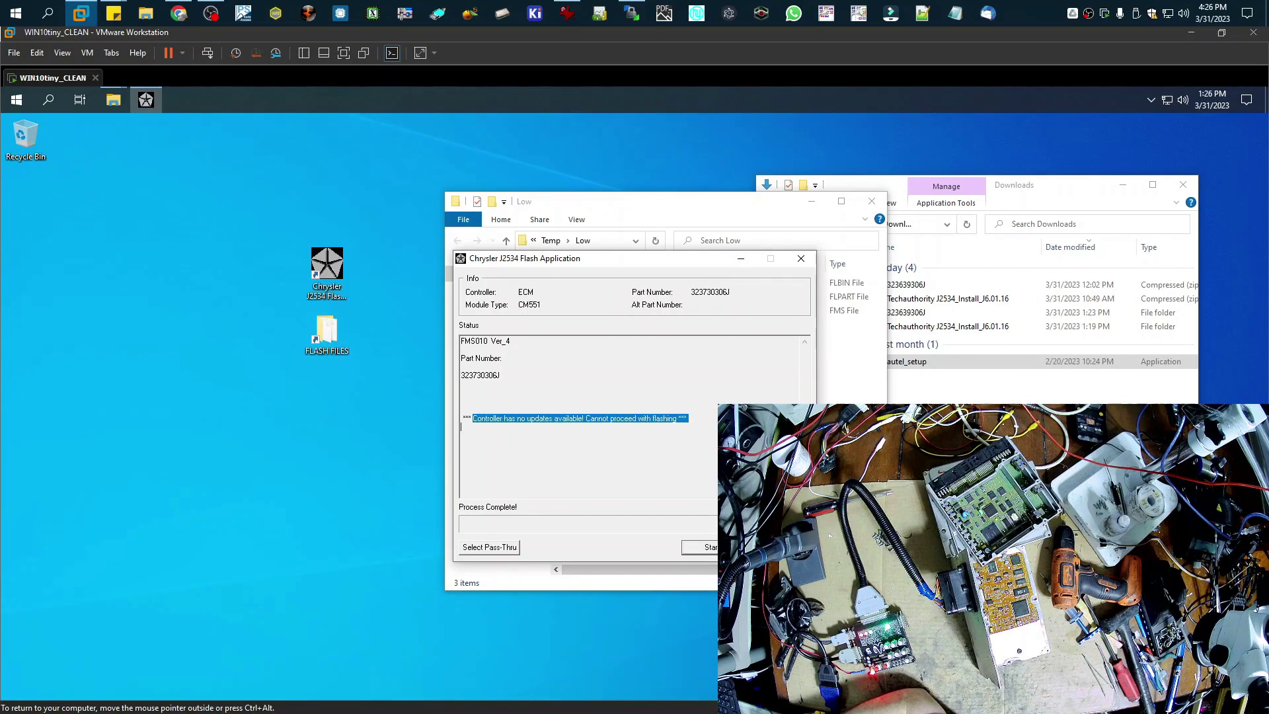
pyautogui.click(461, 435)
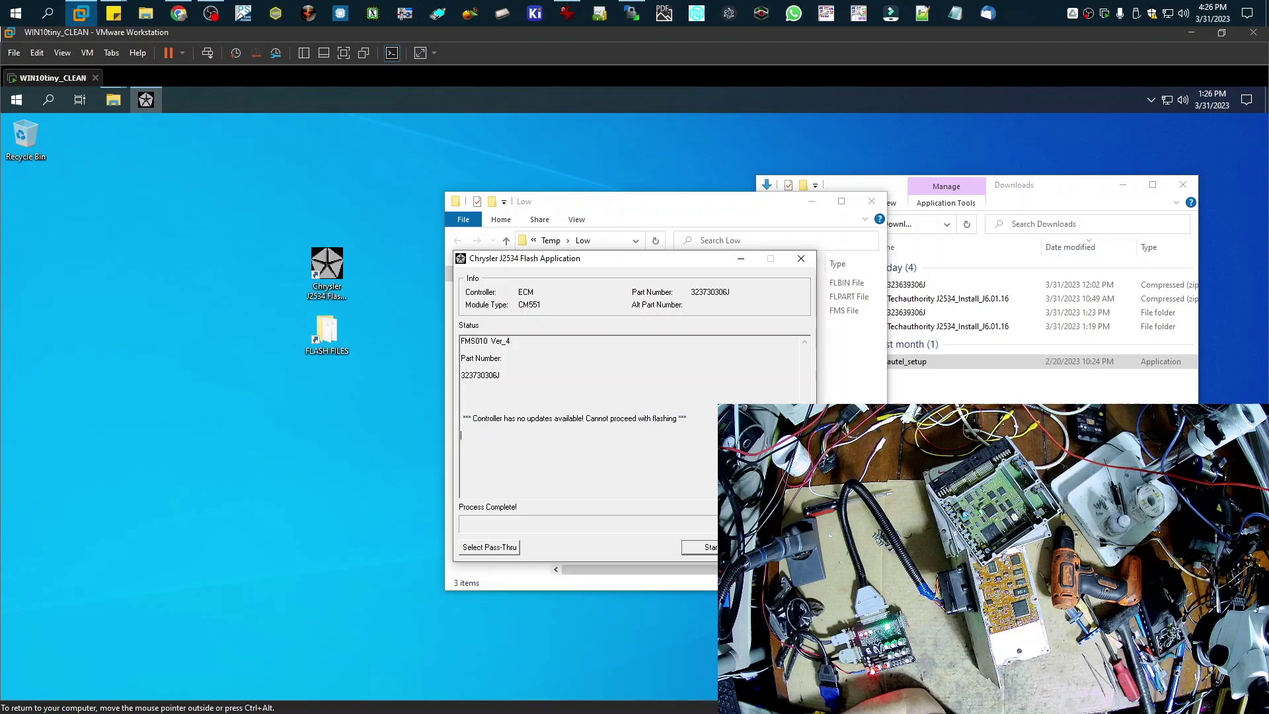
pyautogui.rightClick(492, 382)
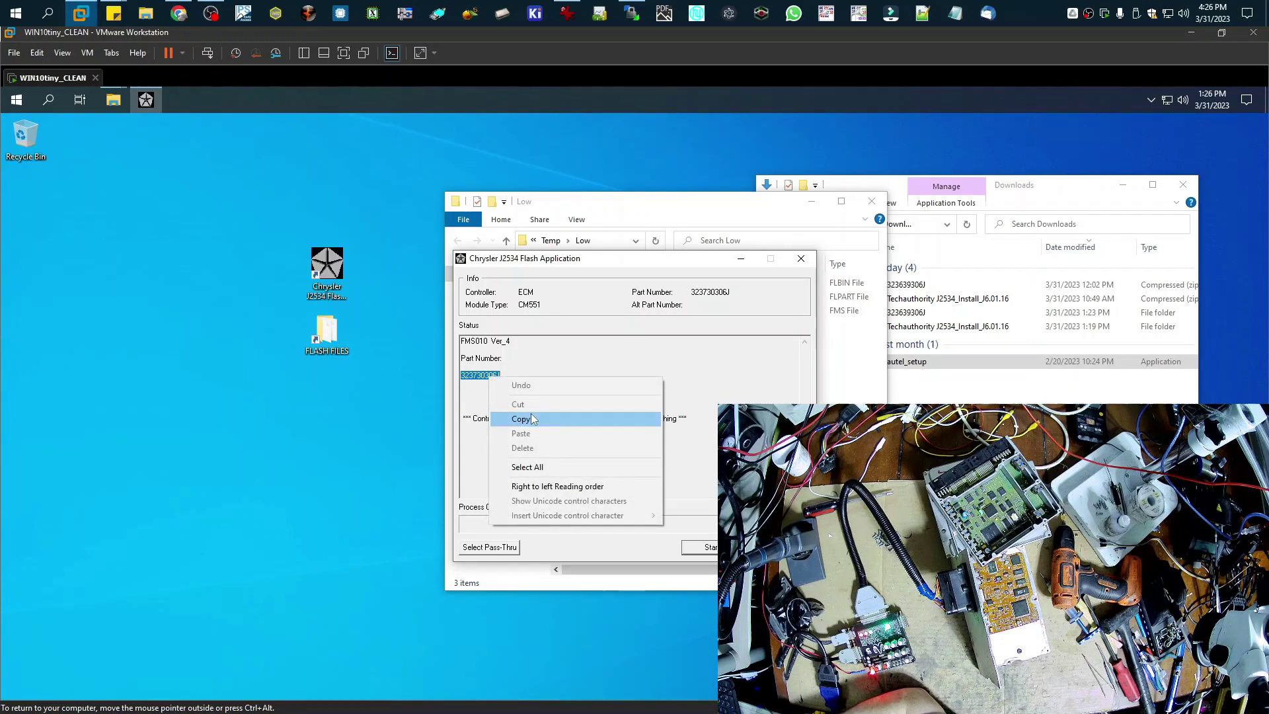
pyautogui.click(522, 418)
pyautogui.moveTo(674, 262); pyautogui.dragTo(306, 260)
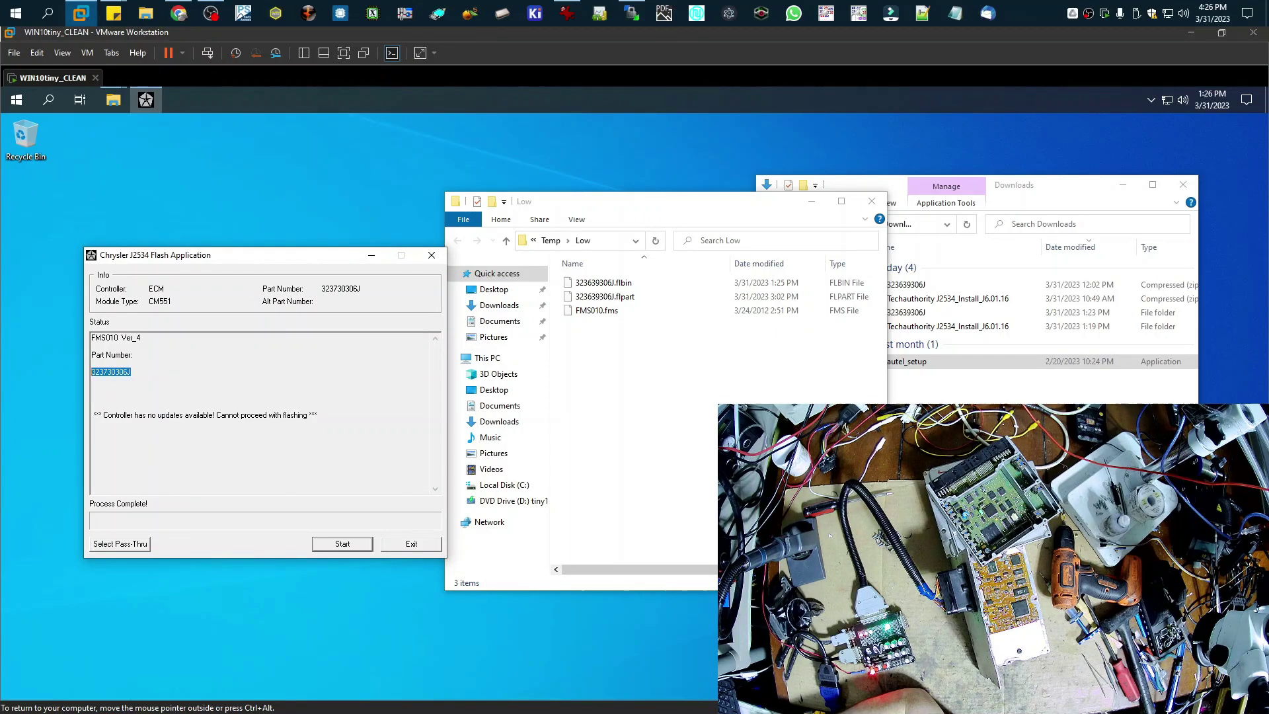
pyautogui.click(112, 372)
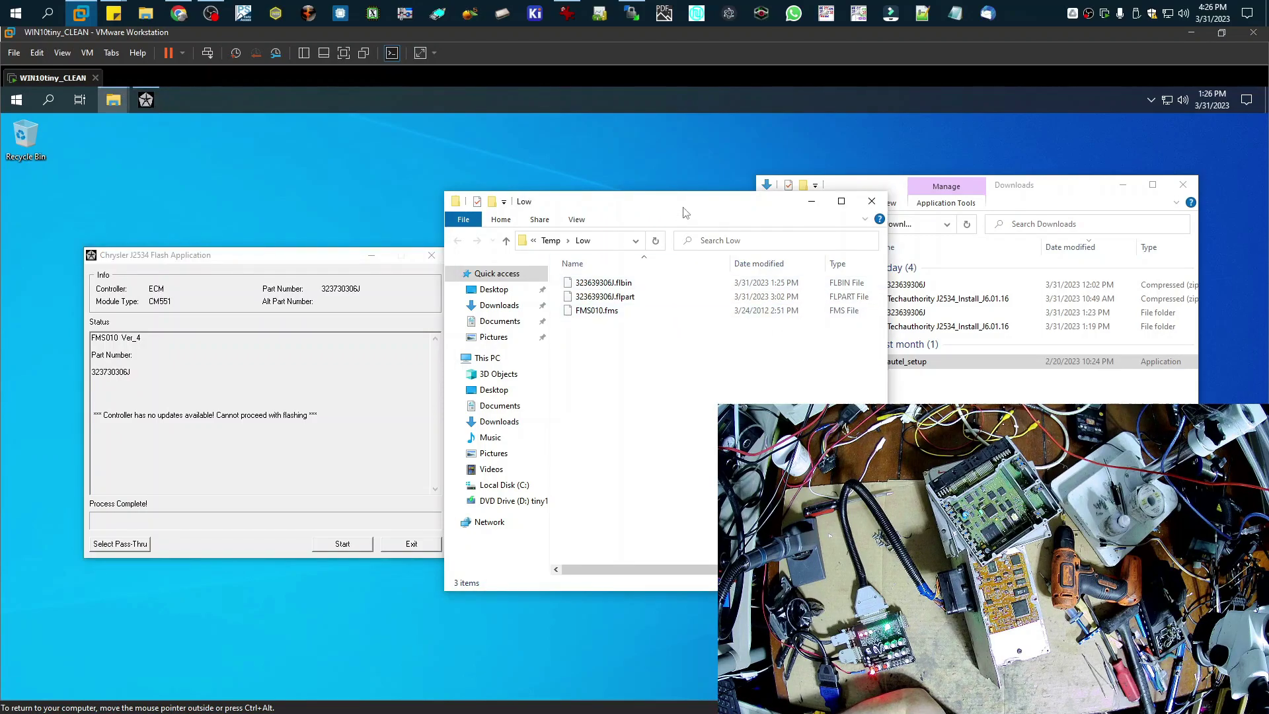
# Widen the Low folder window clear of the flash application and open 323639306J.flpart in Notepad.
pyautogui.moveTo(687, 210); pyautogui.dragTo(845, 221)
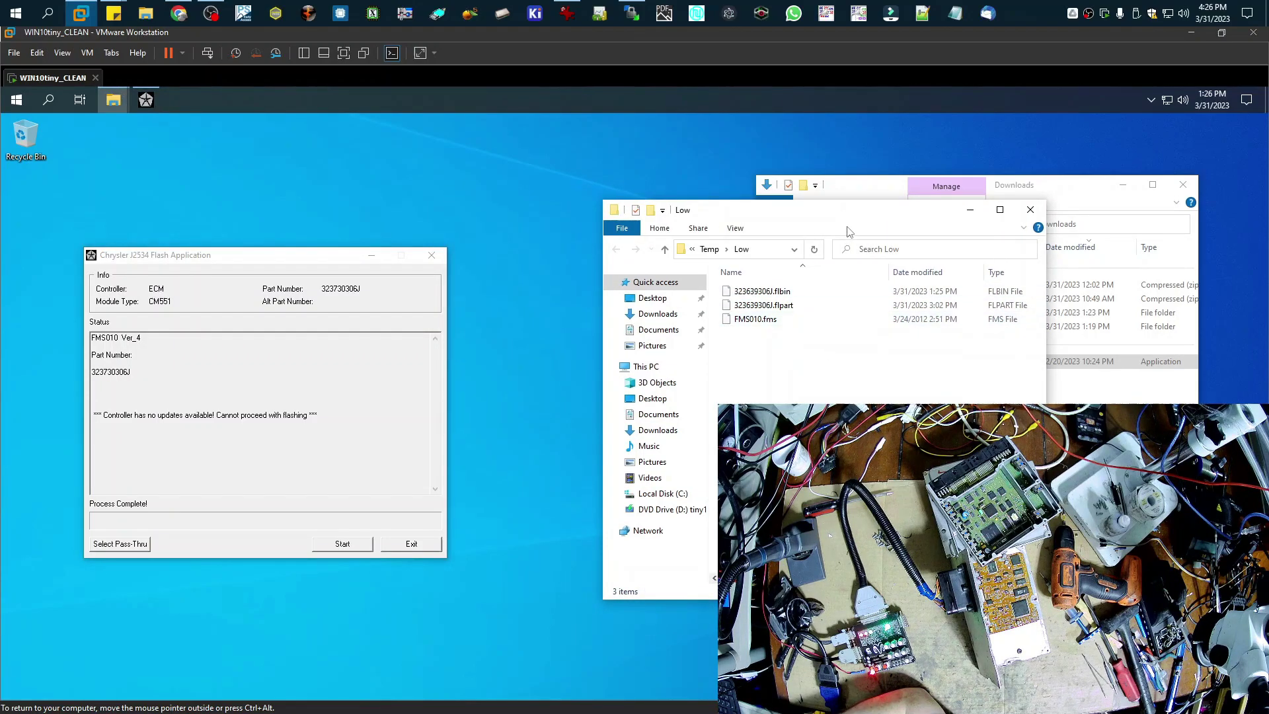
pyautogui.moveTo(890, 218); pyautogui.dragTo(838, 233)
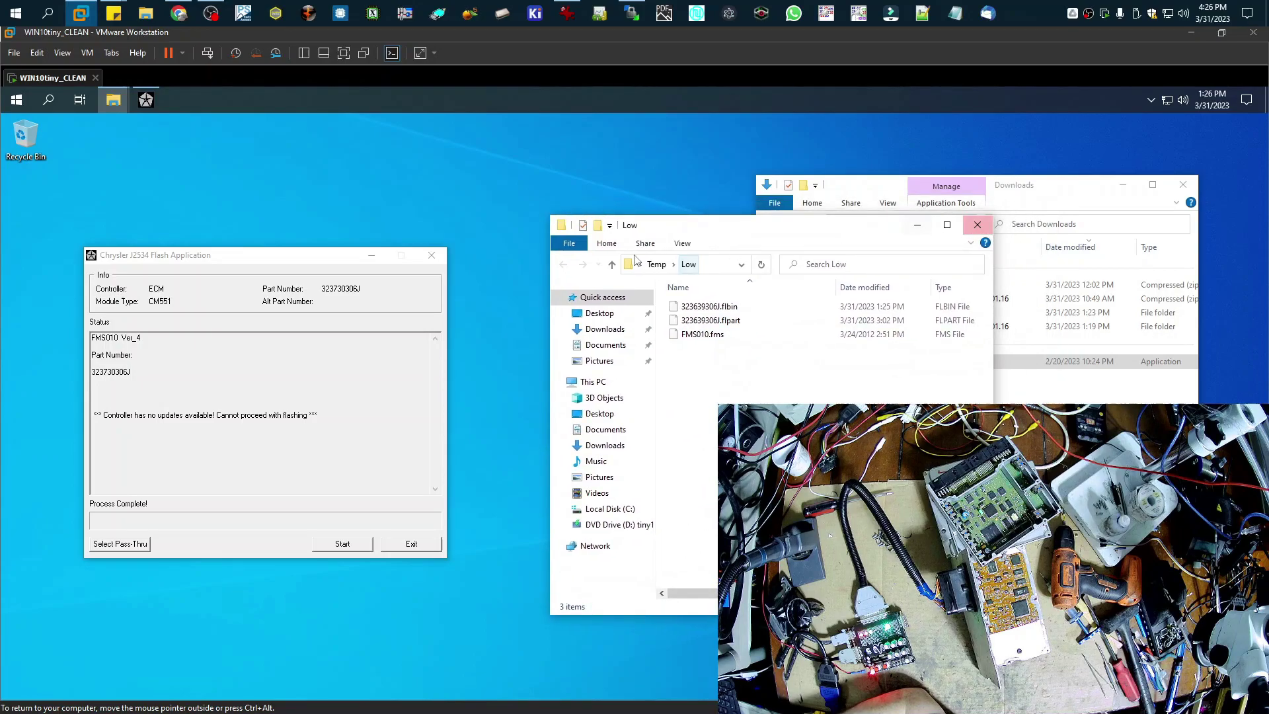
pyautogui.moveTo(991, 307); pyautogui.dragTo(1091, 308)
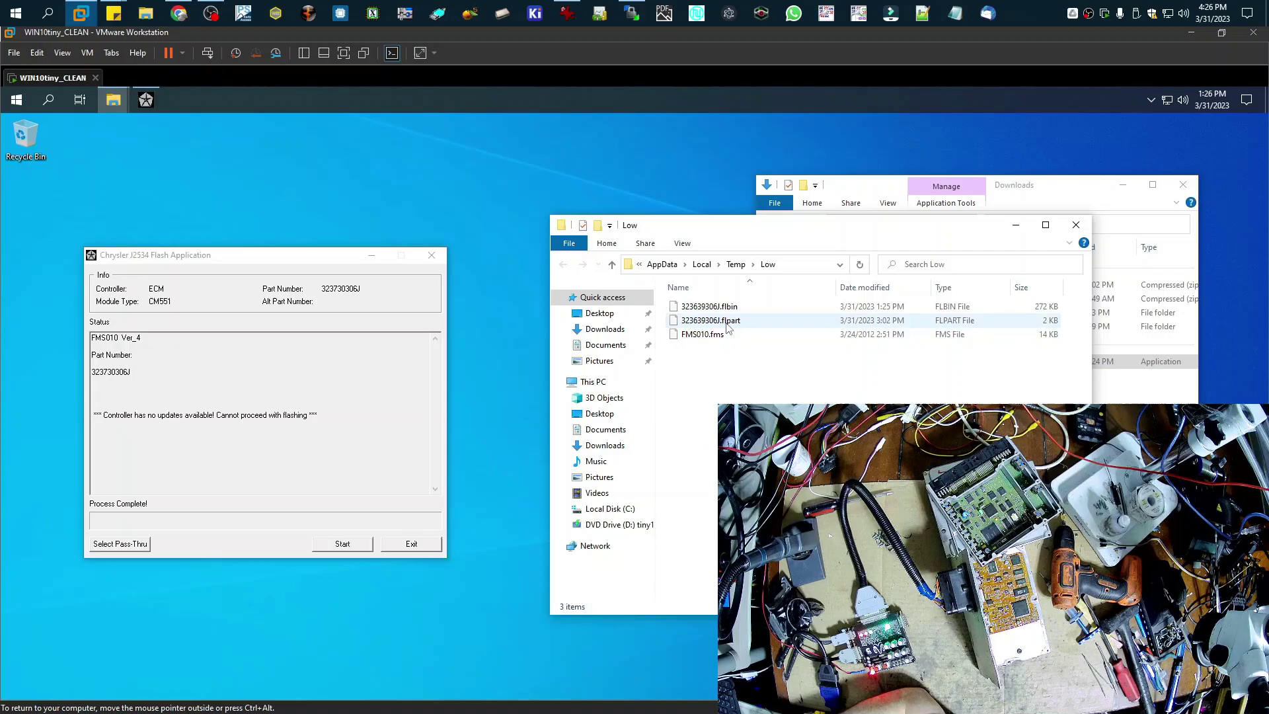
pyautogui.click(702, 324)
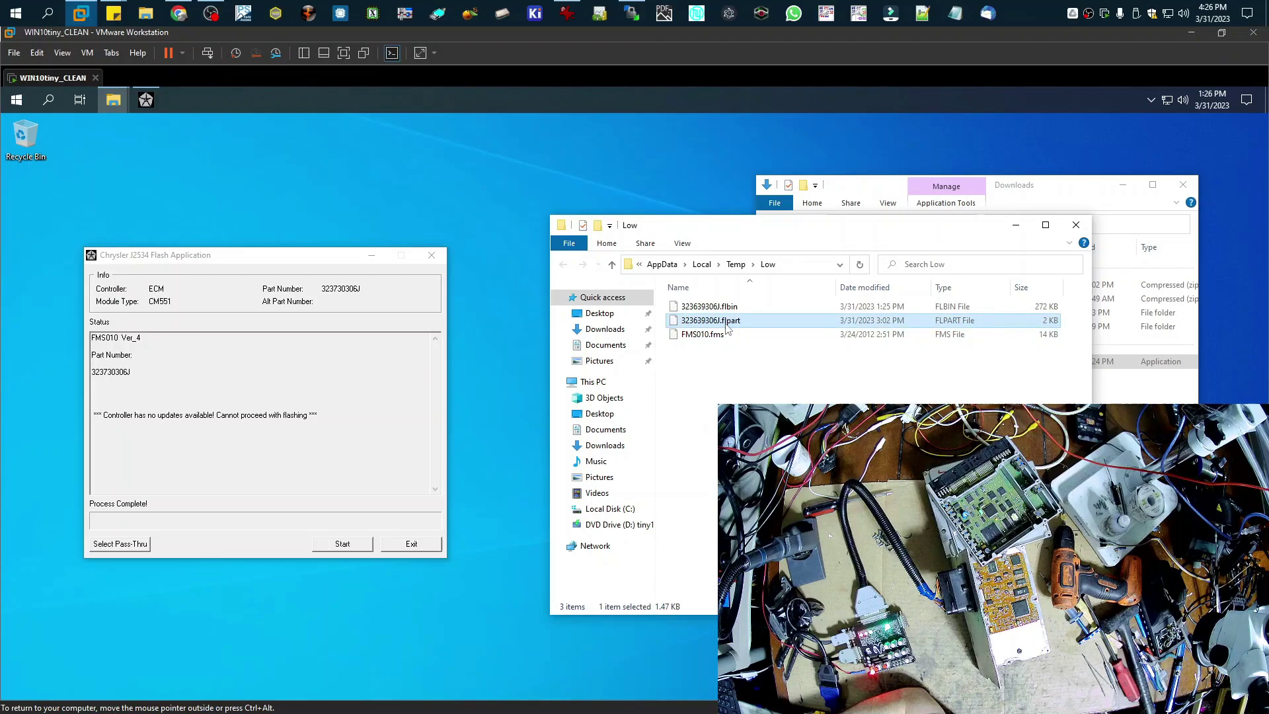
pyautogui.doubleClick(727, 324)
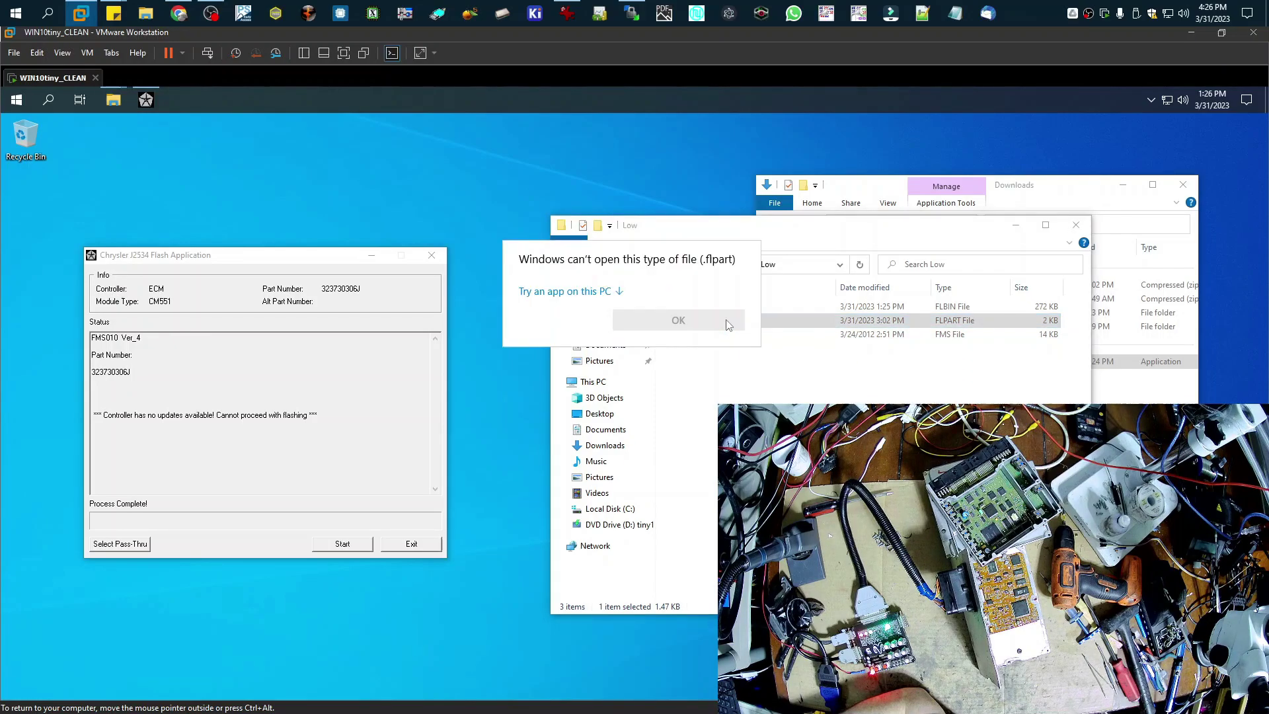
pyautogui.click(580, 293)
pyautogui.click(588, 327)
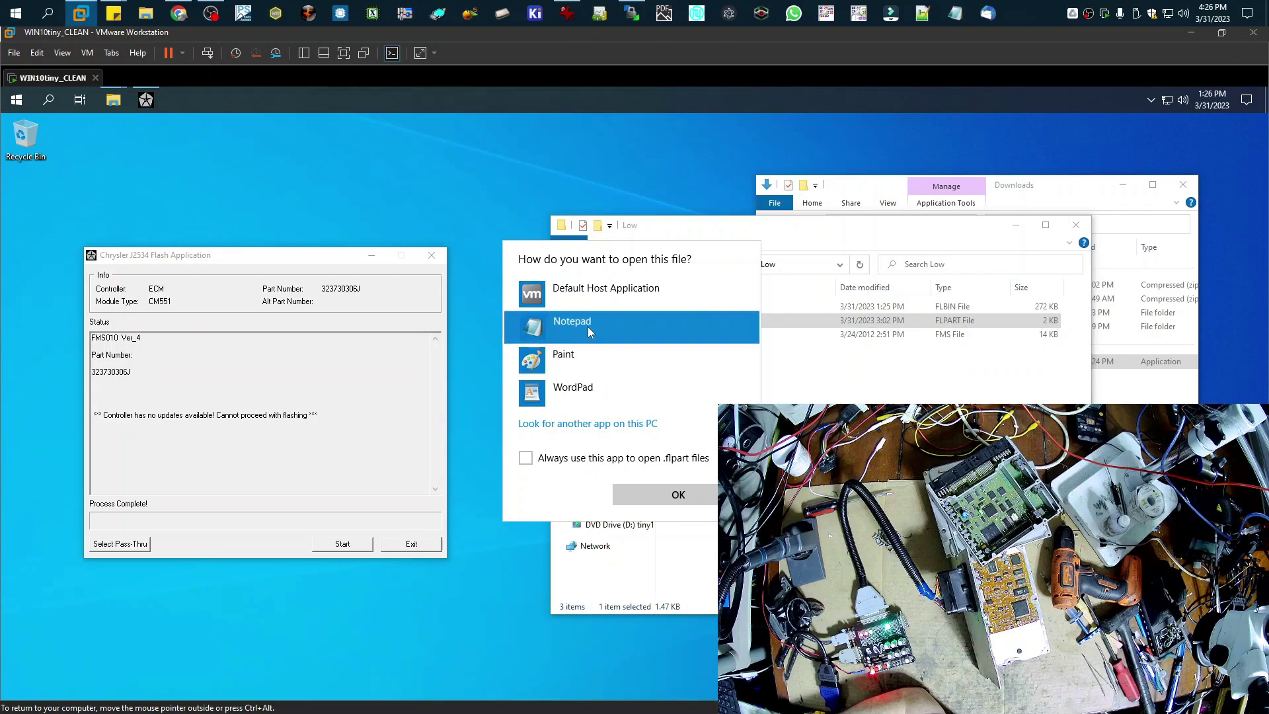
pyautogui.click(664, 500)
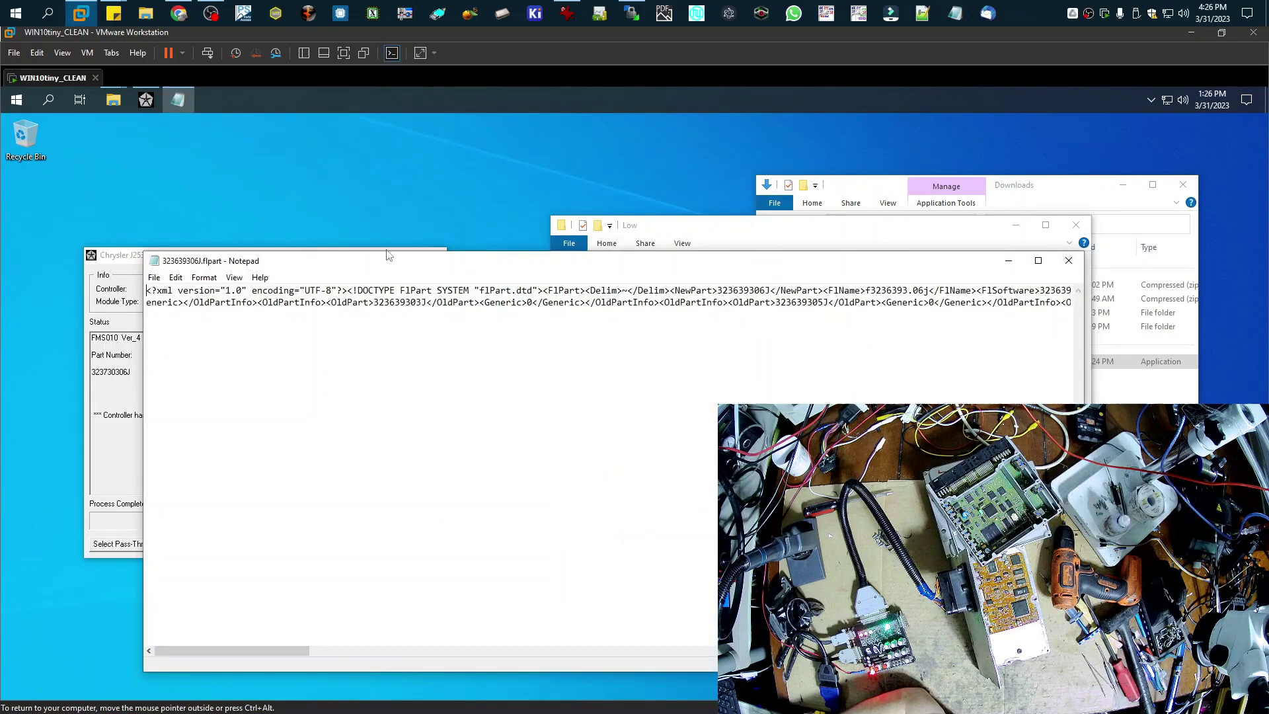
# Turn on word wrap for the flpart file and place the narrowed Notepad window beside the flash application.
pyautogui.click(204, 277)
pyautogui.click(222, 293)
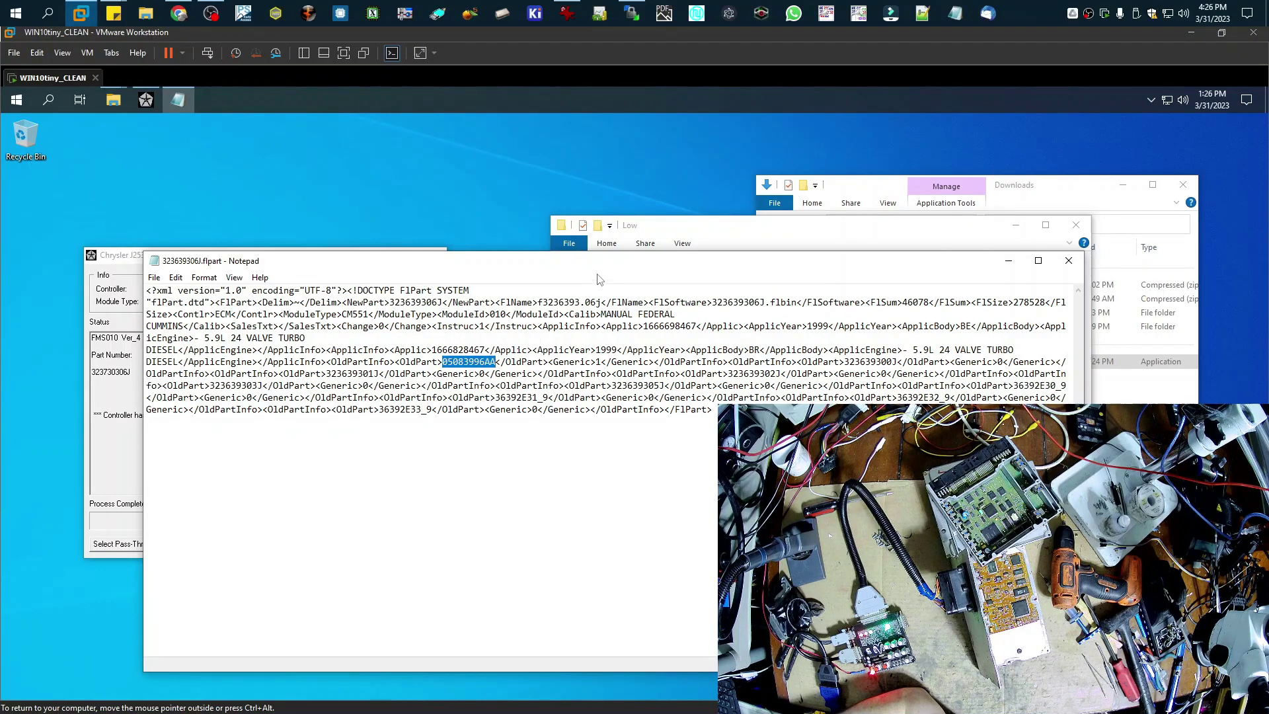
pyautogui.moveTo(659, 272); pyautogui.dragTo(765, 180)
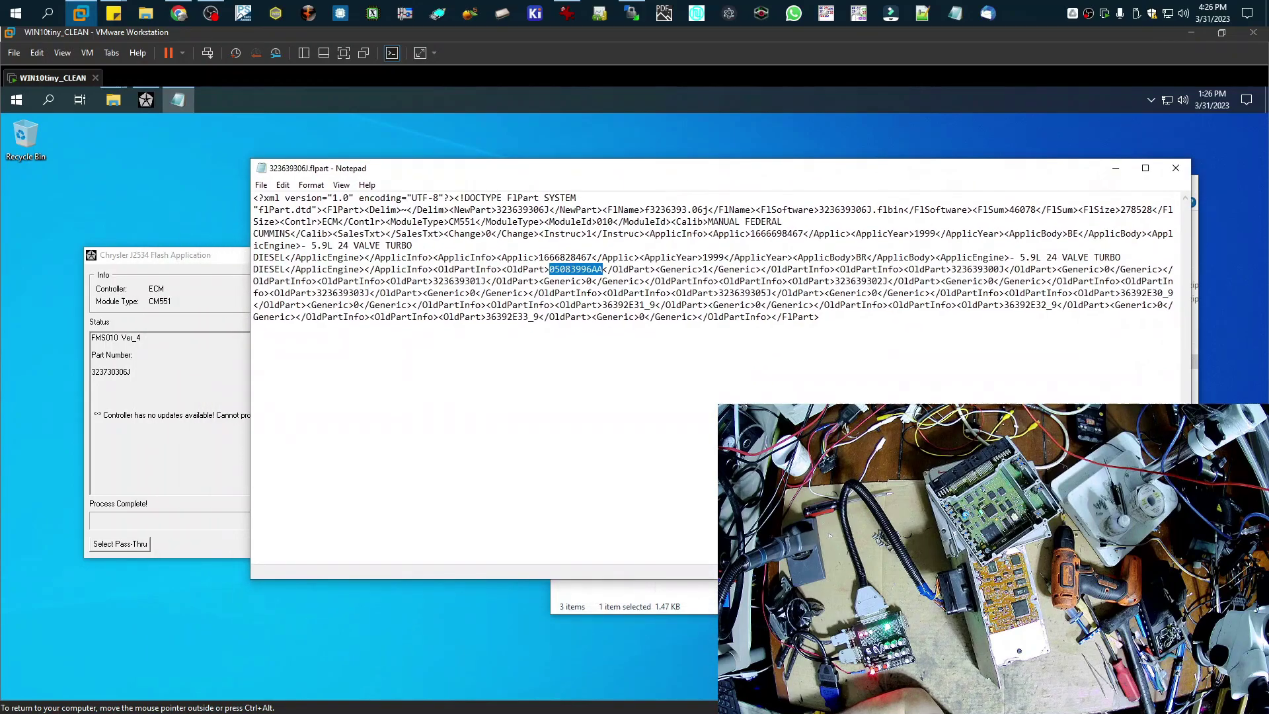
pyautogui.moveTo(1191, 579); pyautogui.dragTo(907, 632)
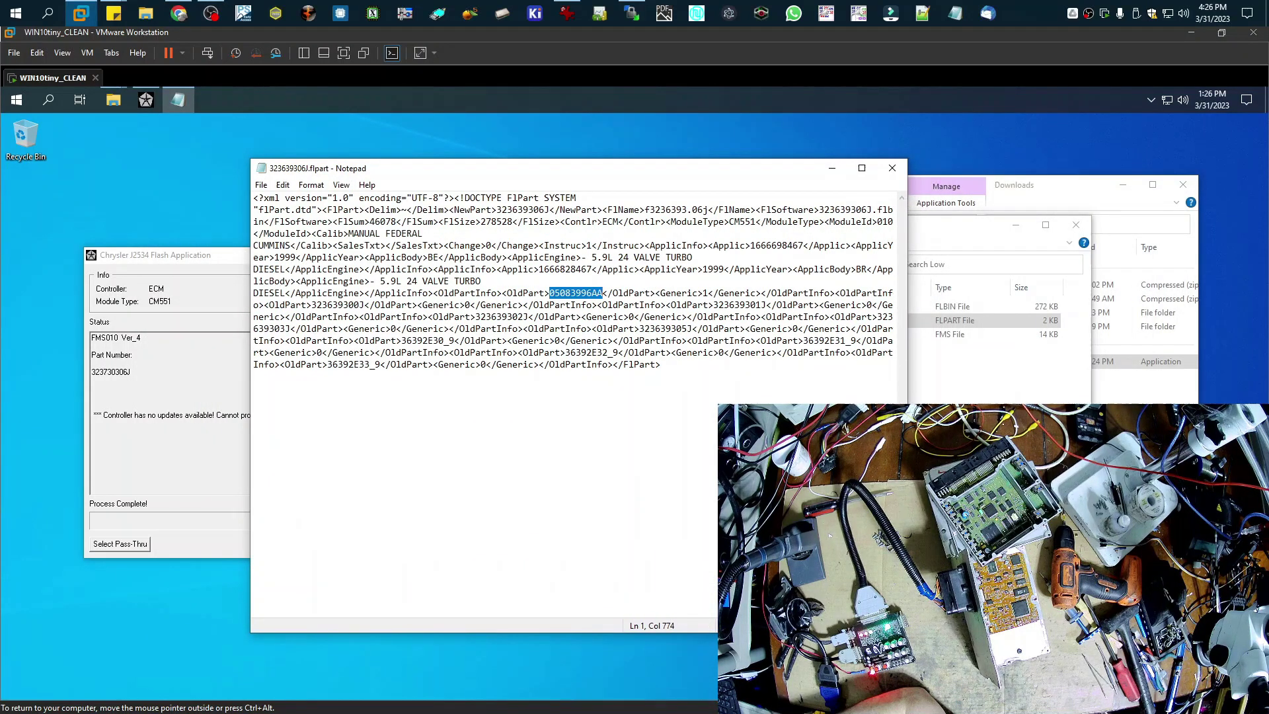
pyautogui.moveTo(578, 179); pyautogui.dragTo(791, 178)
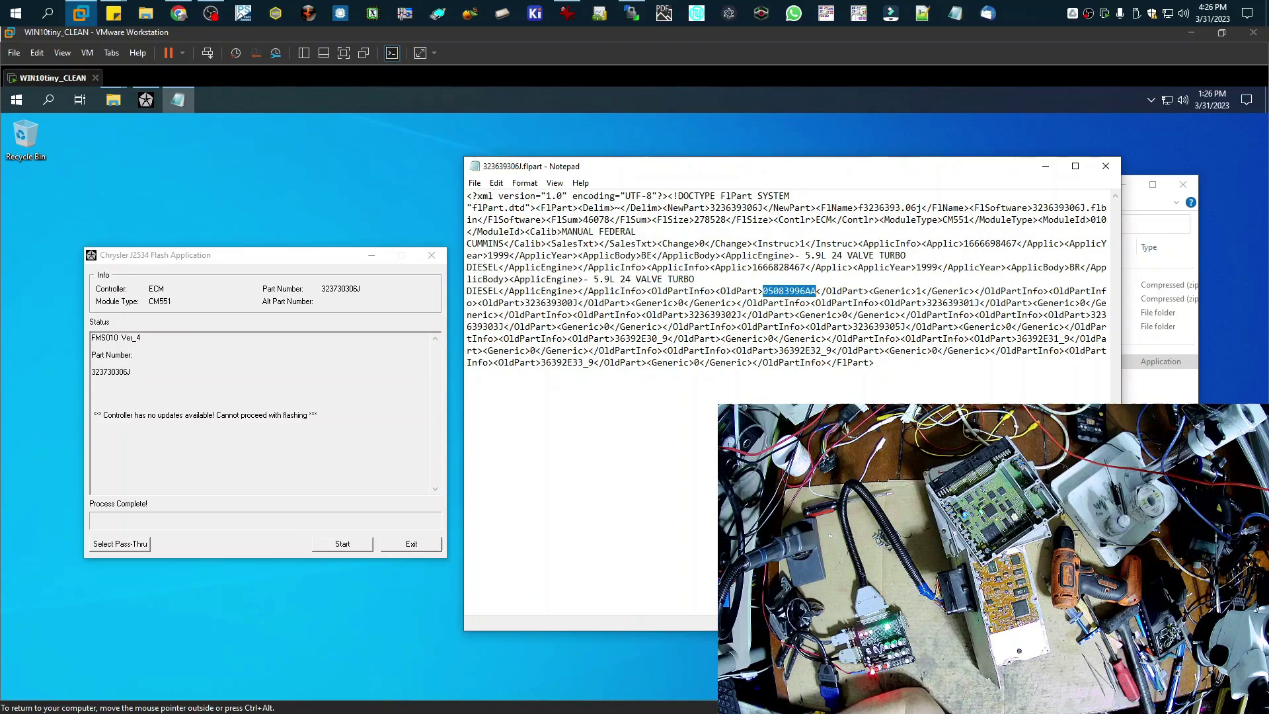
# Replace the last OldPart entry in the flpart file with 323730306J, save it, and close Notepad and the Low folder.
pyautogui.moveTo(540, 362); pyautogui.dragTo(594, 362)
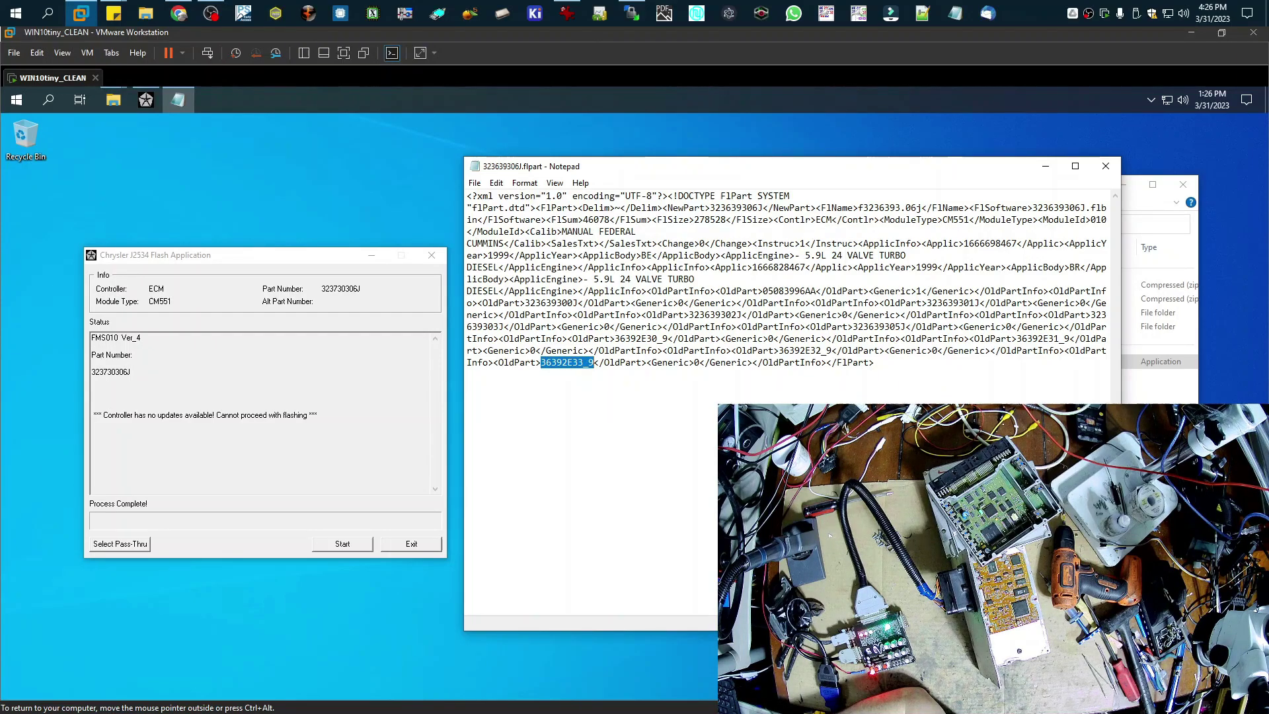
pyautogui.write('323730306J')
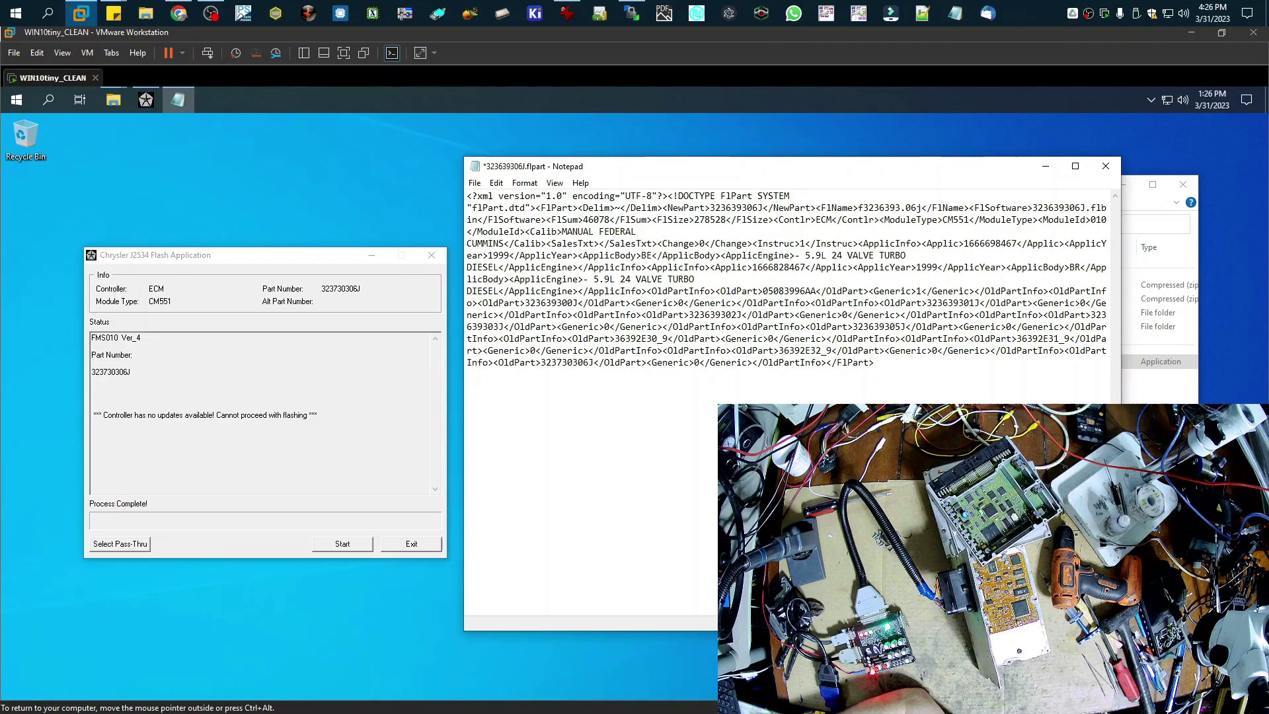
pyautogui.click(110, 372)
pyautogui.click(832, 362)
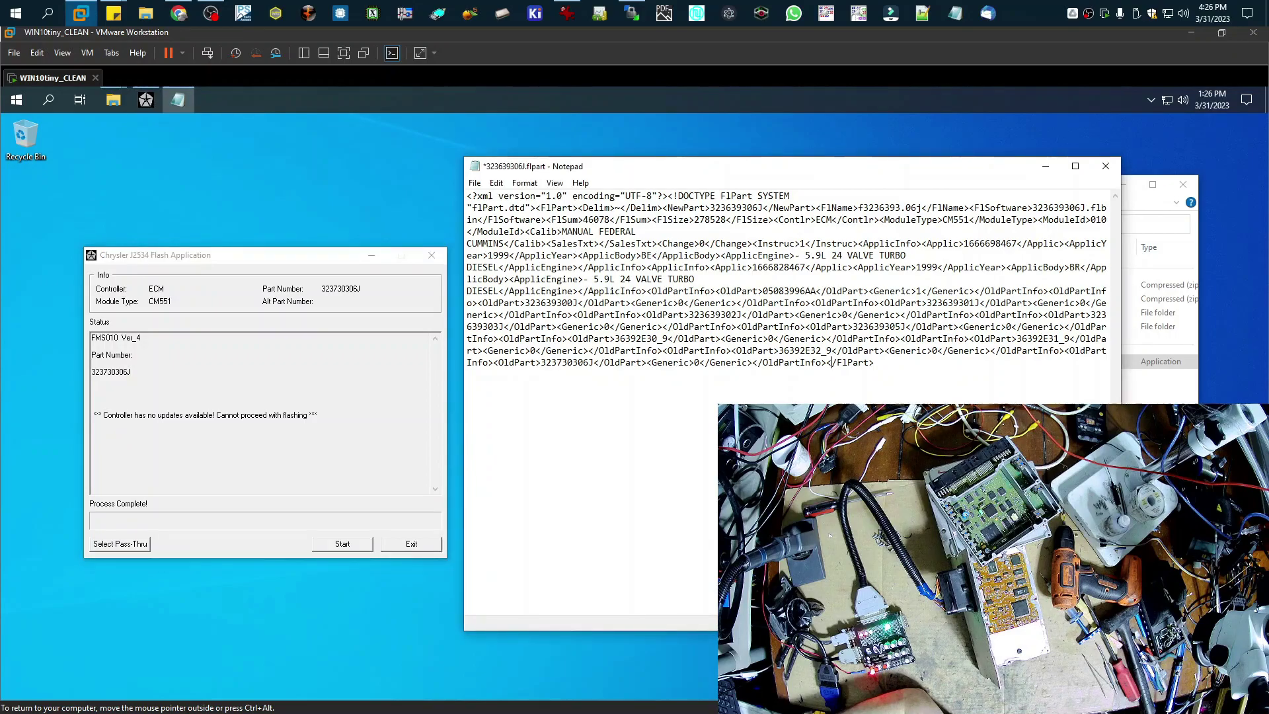
pyautogui.hotkey('ctrl', 's')
pyautogui.click(1105, 166)
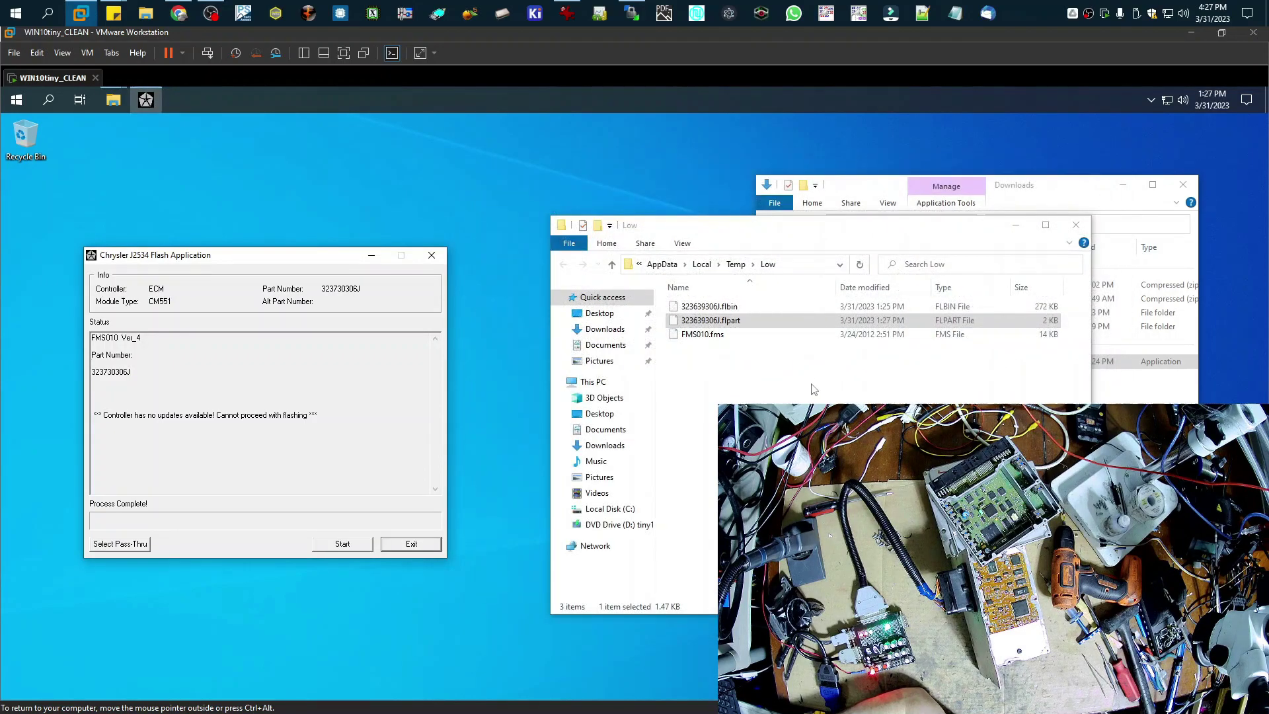
pyautogui.click(1077, 226)
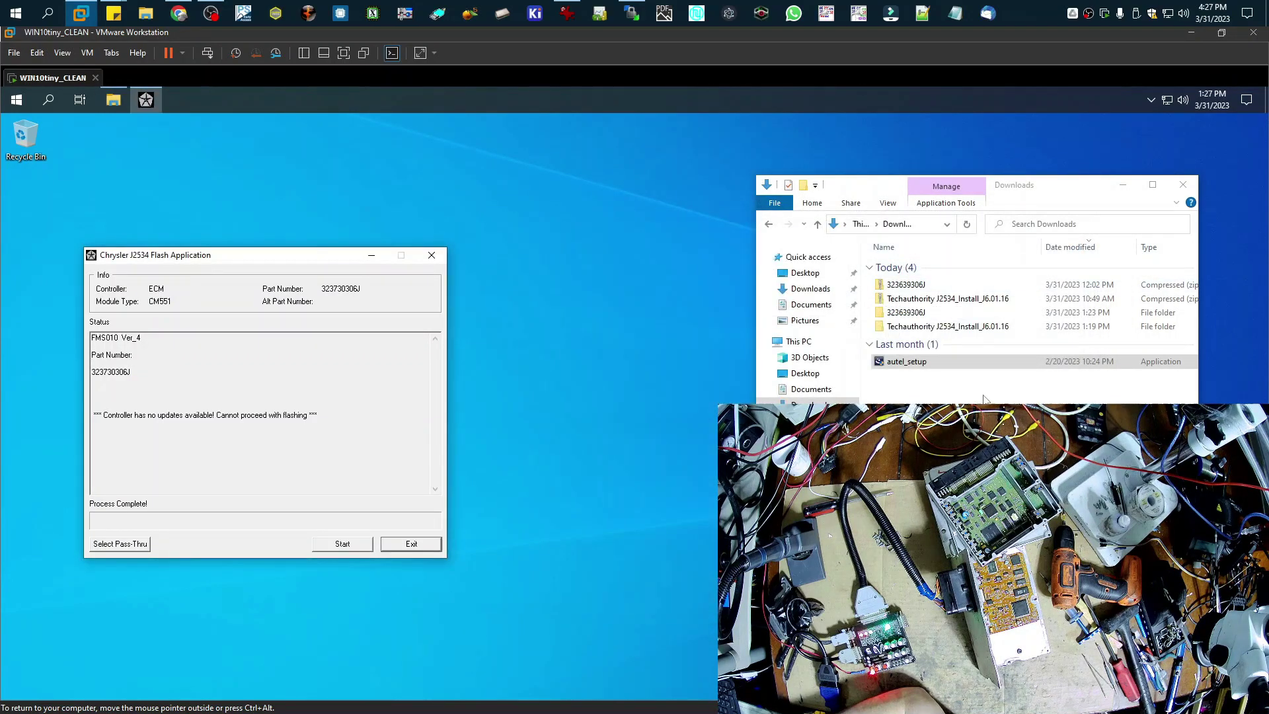
# Restart the flash process, accept updating the CM551 to part number 323639306J, and check the status log through part number verification.
pyautogui.click(349, 548)
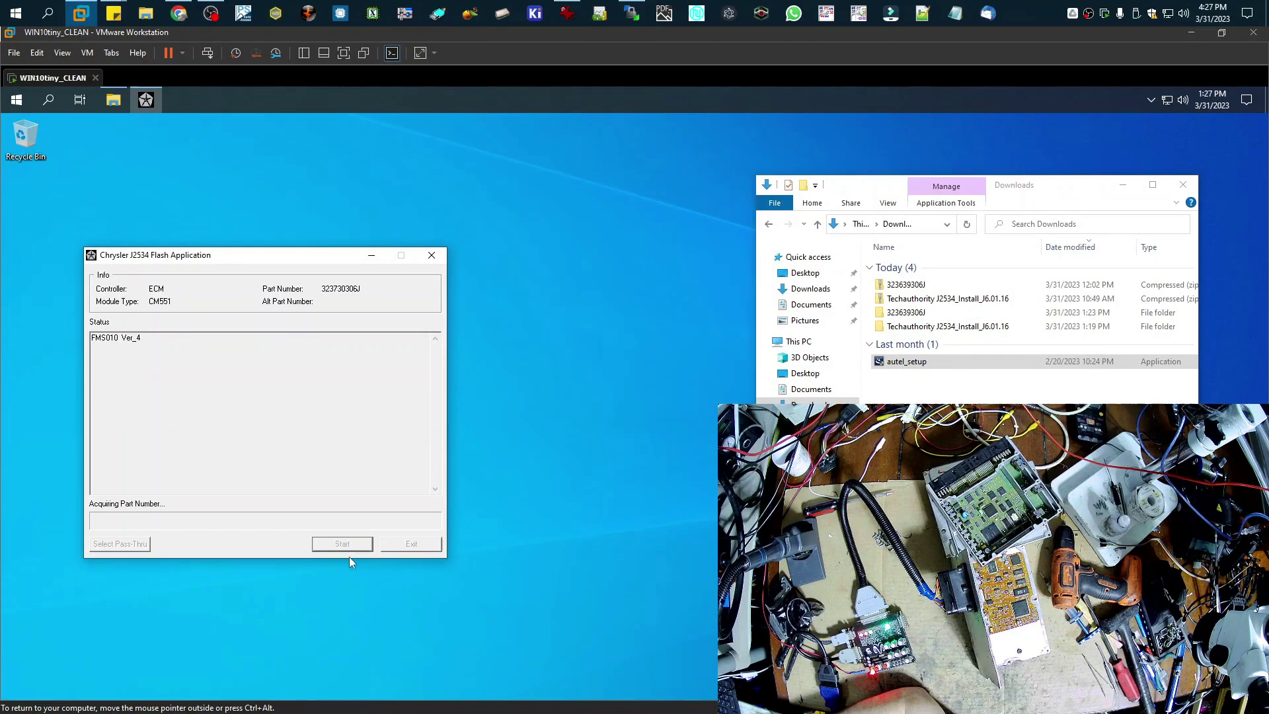
pyautogui.moveTo(641, 385); pyautogui.dragTo(250, 375)
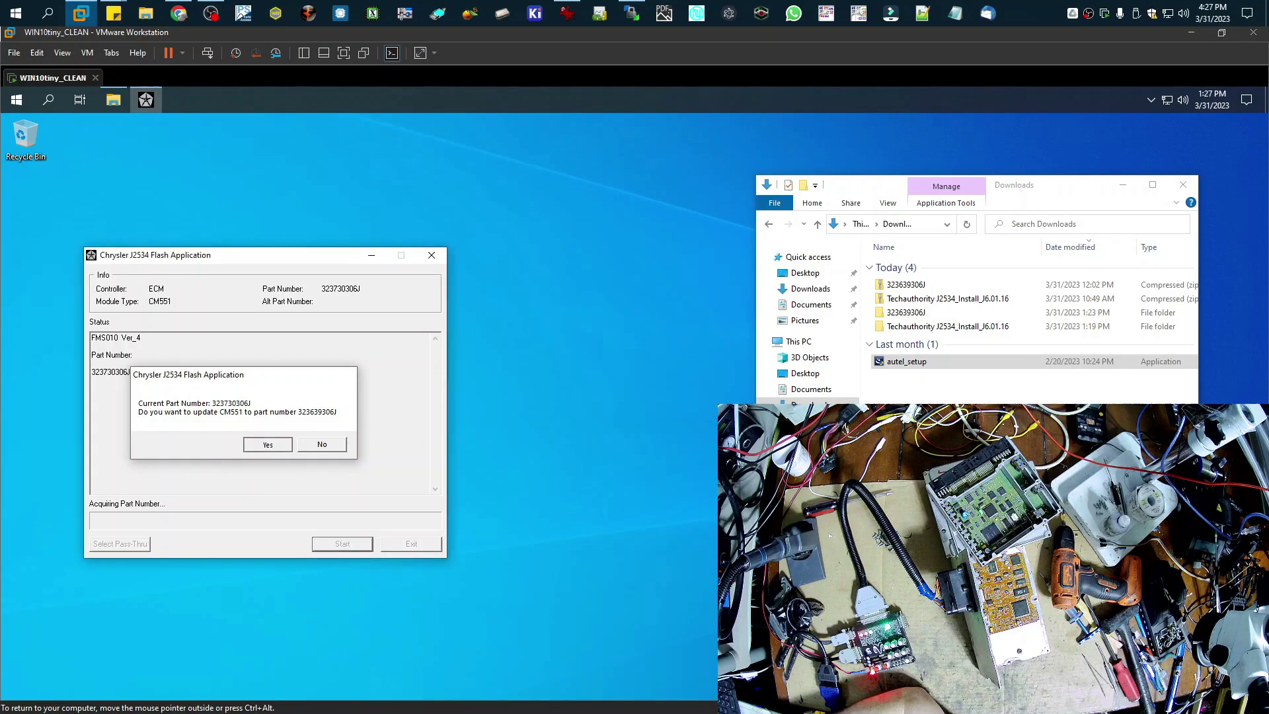
pyautogui.click(276, 446)
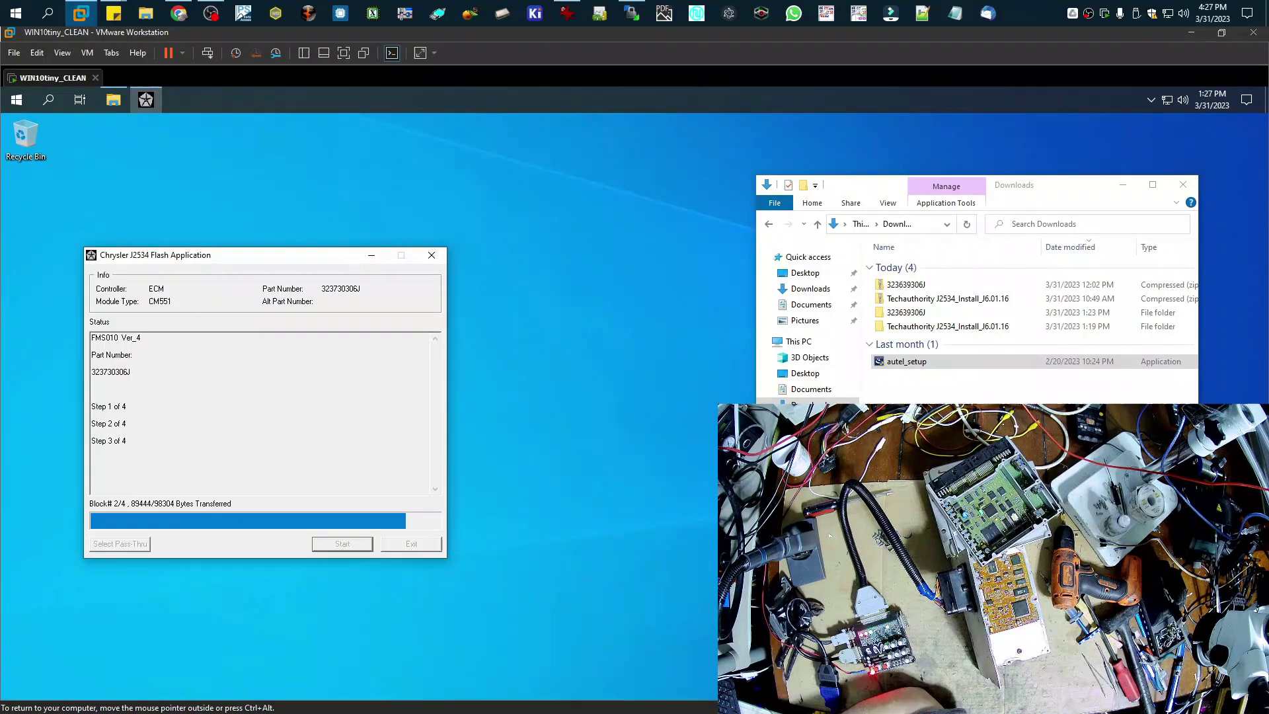
pyautogui.click(900, 187)
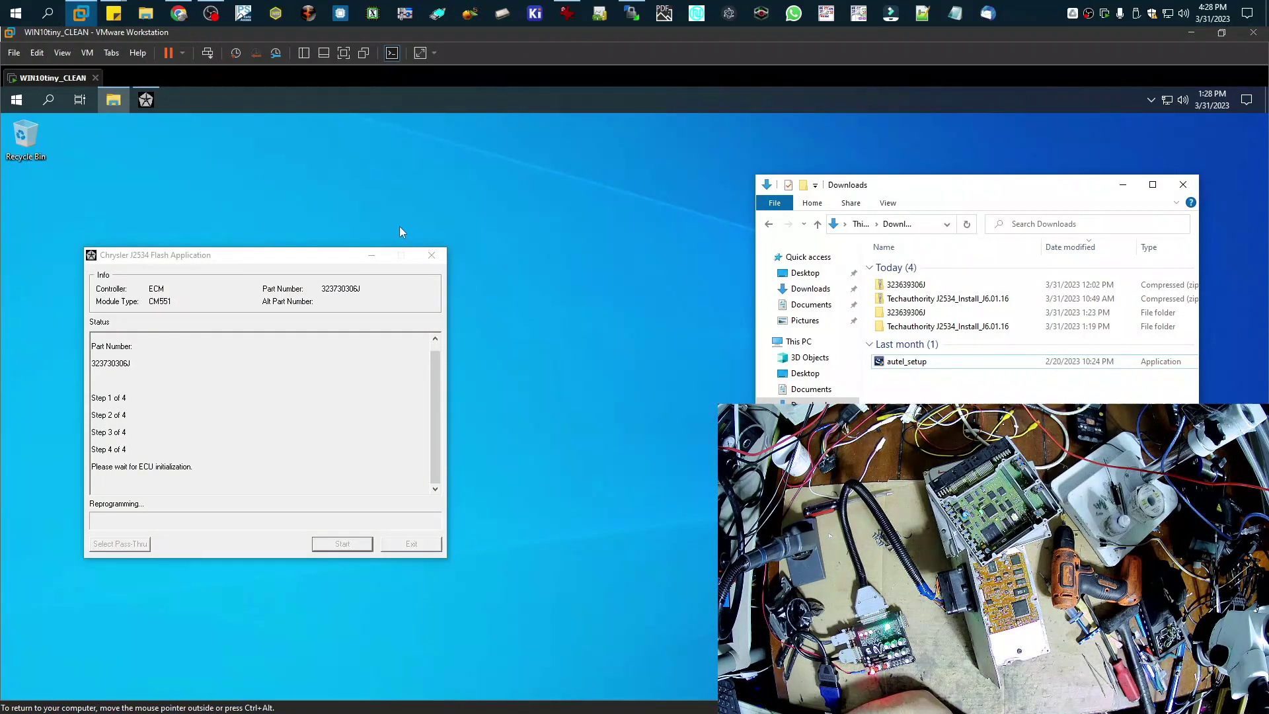
pyautogui.moveTo(281, 261); pyautogui.dragTo(435, 208)
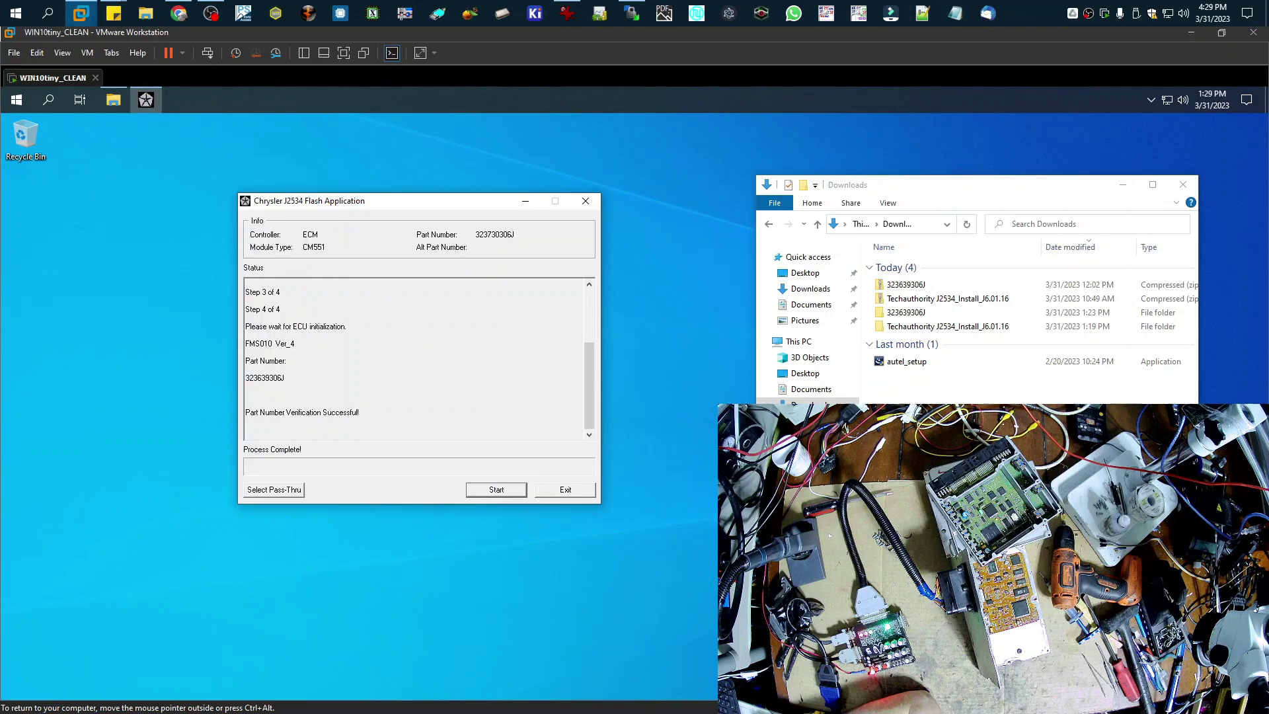
pyautogui.click(360, 411)
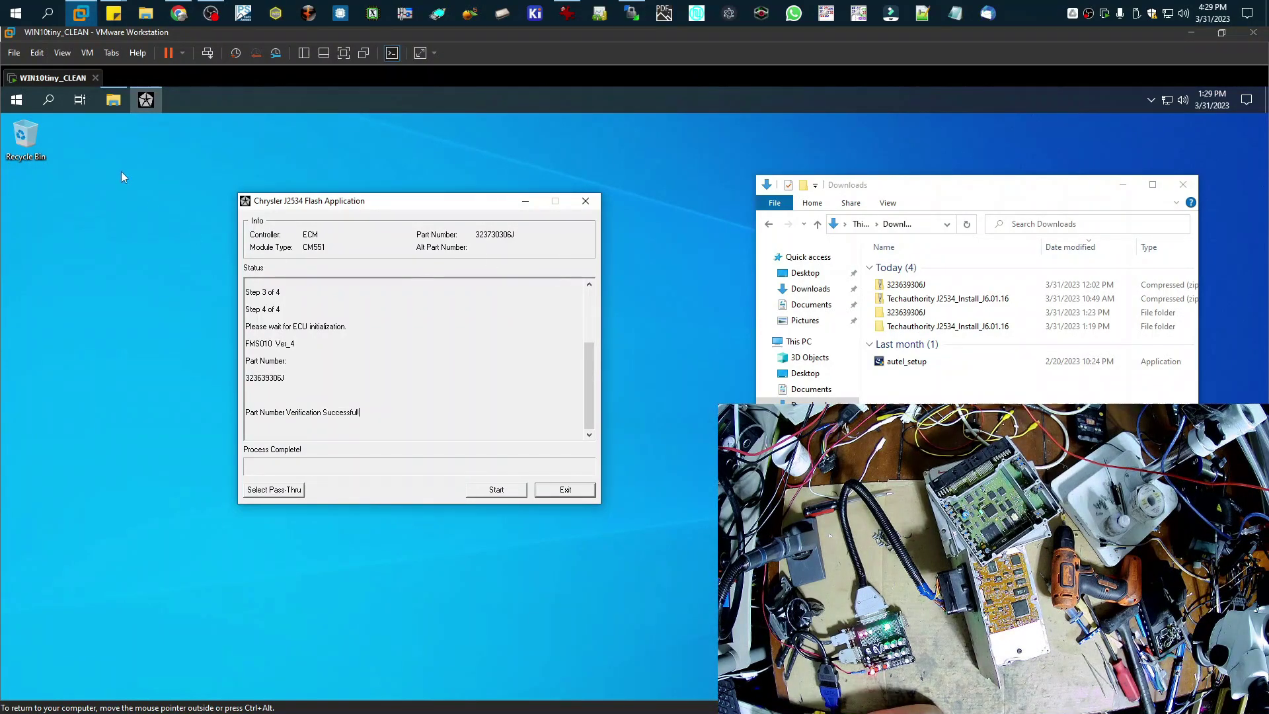
# Uncover the desktop shortcuts, open FLASH FILES to inspect the Low folder, and place the flash application beside it.
pyautogui.rightClick(113, 101)
pyautogui.click(114, 101)
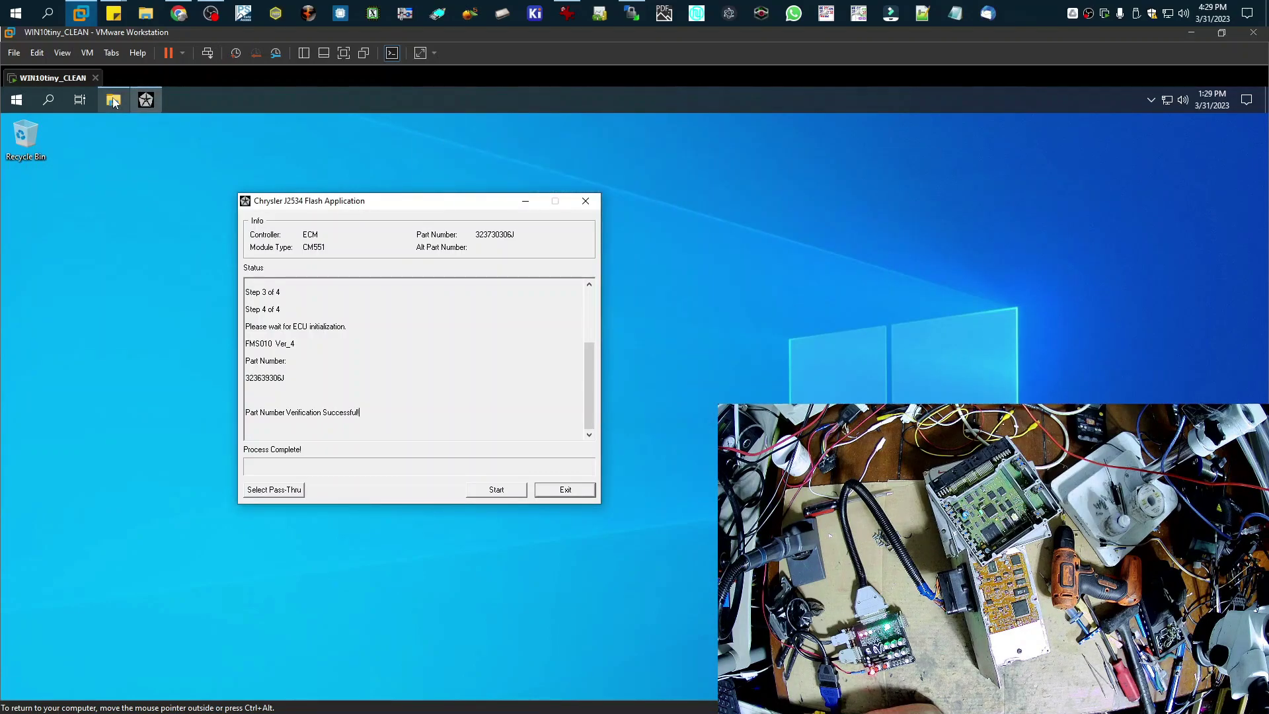
pyautogui.click(113, 101)
pyautogui.moveTo(408, 208); pyautogui.dragTo(455, 435)
pyautogui.click(328, 329)
pyautogui.doubleClick(329, 328)
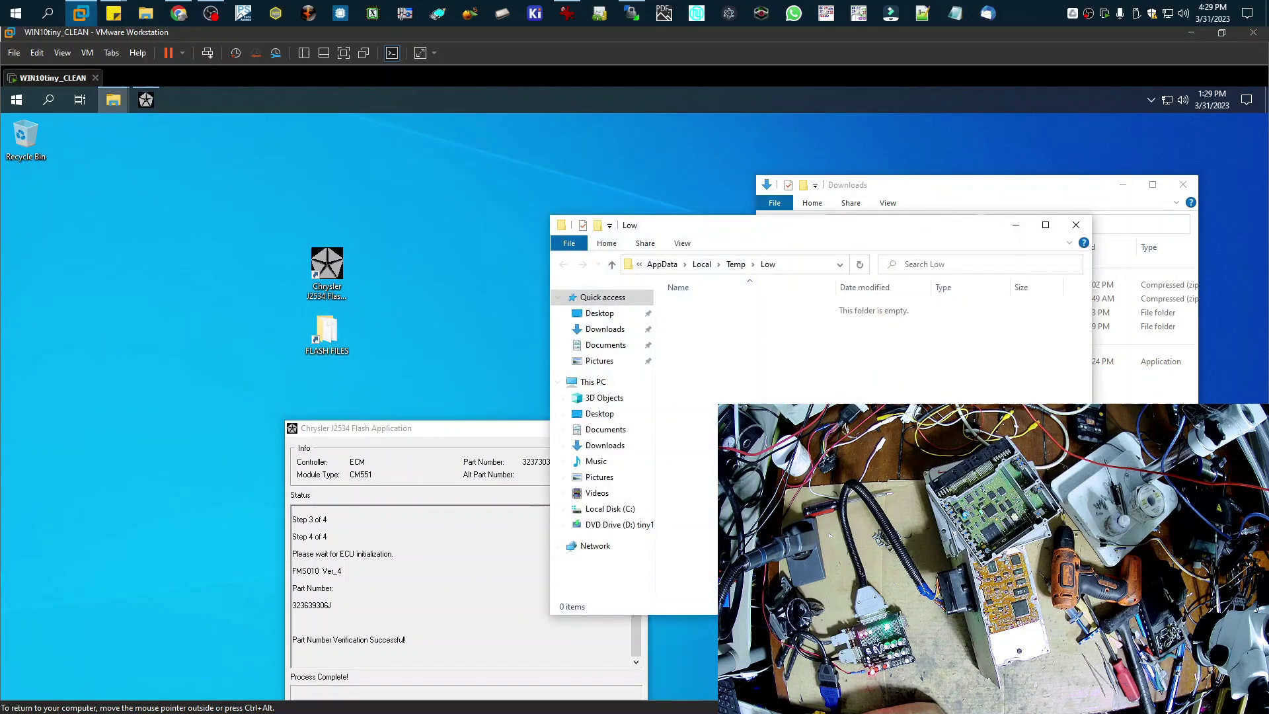
pyautogui.moveTo(793, 420); pyautogui.dragTo(694, 324)
pyautogui.moveTo(490, 442); pyautogui.dragTo(314, 356)
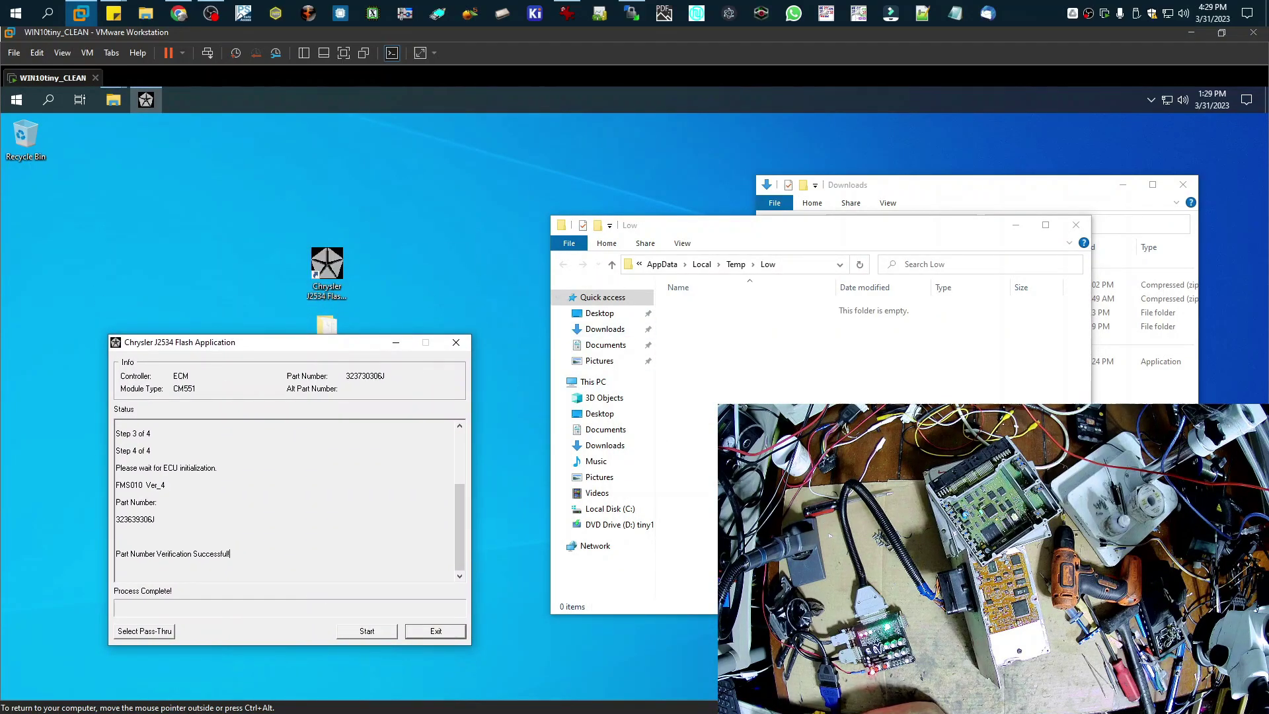
# Close the Chrysler J2534 Flash Application, the Low folder and the Downloads folder.
pyautogui.click(117, 469)
pyautogui.click(456, 342)
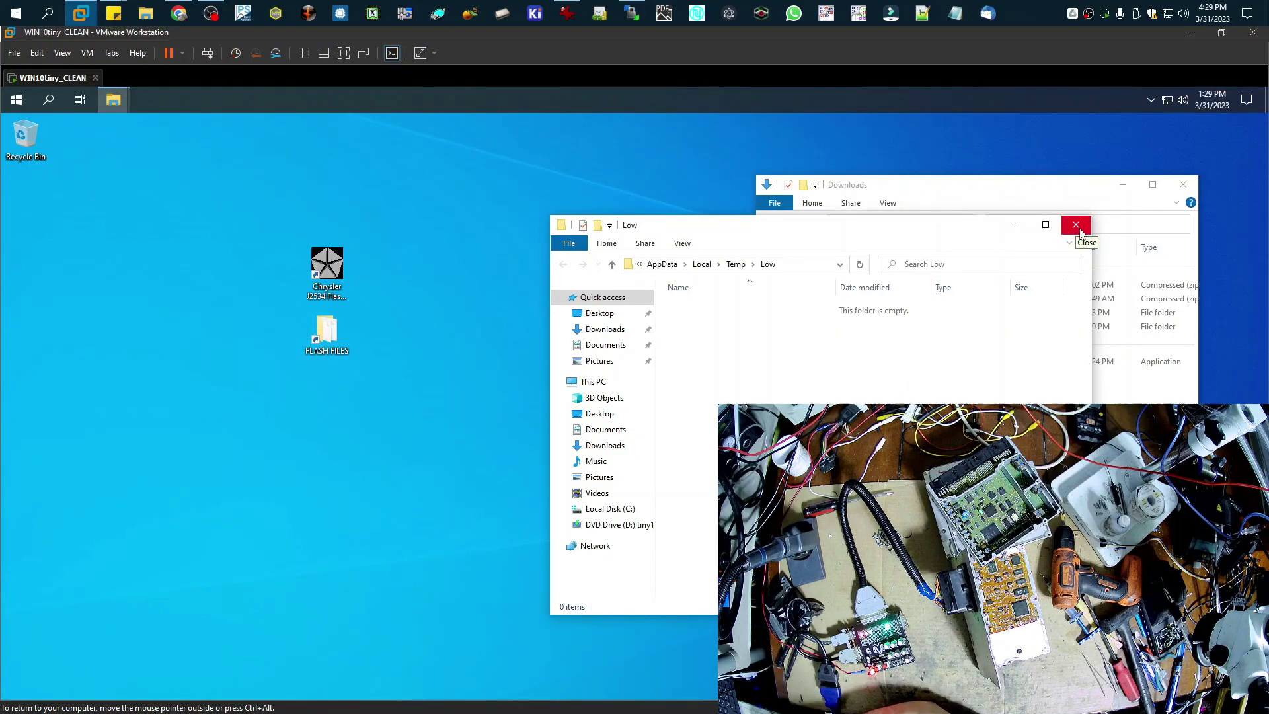
pyautogui.click(1076, 226)
pyautogui.moveTo(1083, 190); pyautogui.dragTo(792, 209)
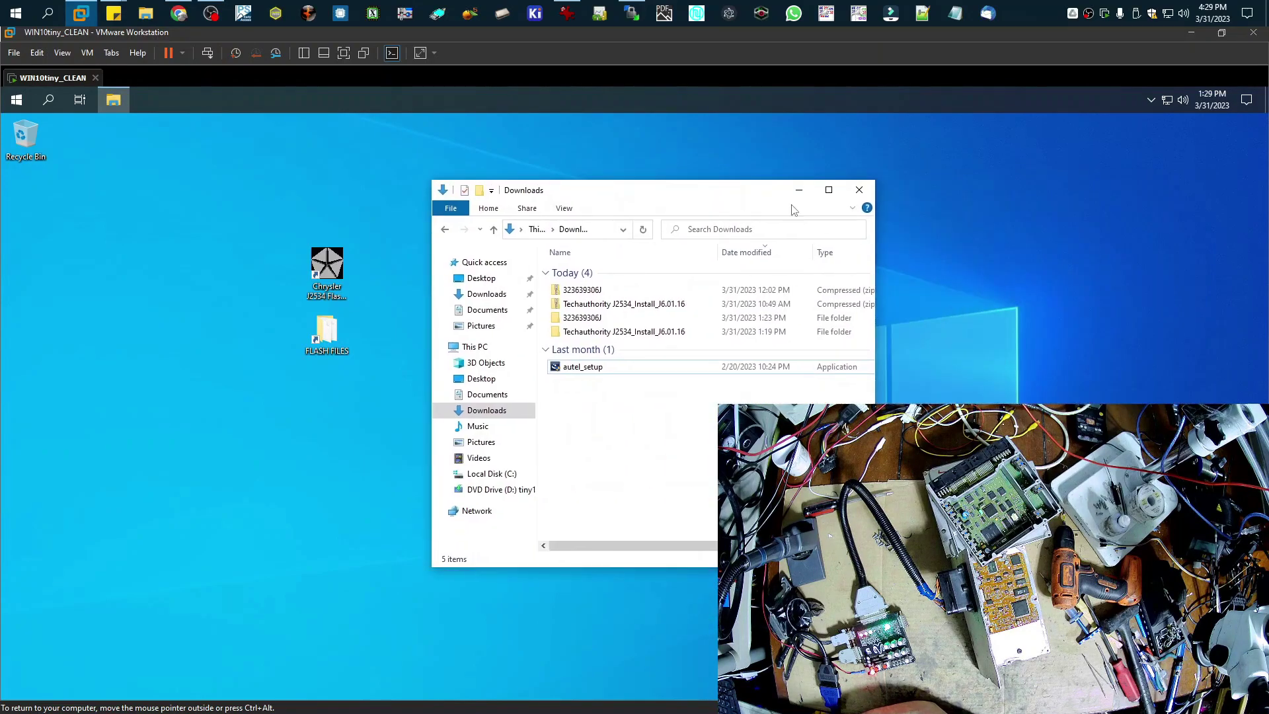
pyautogui.click(860, 191)
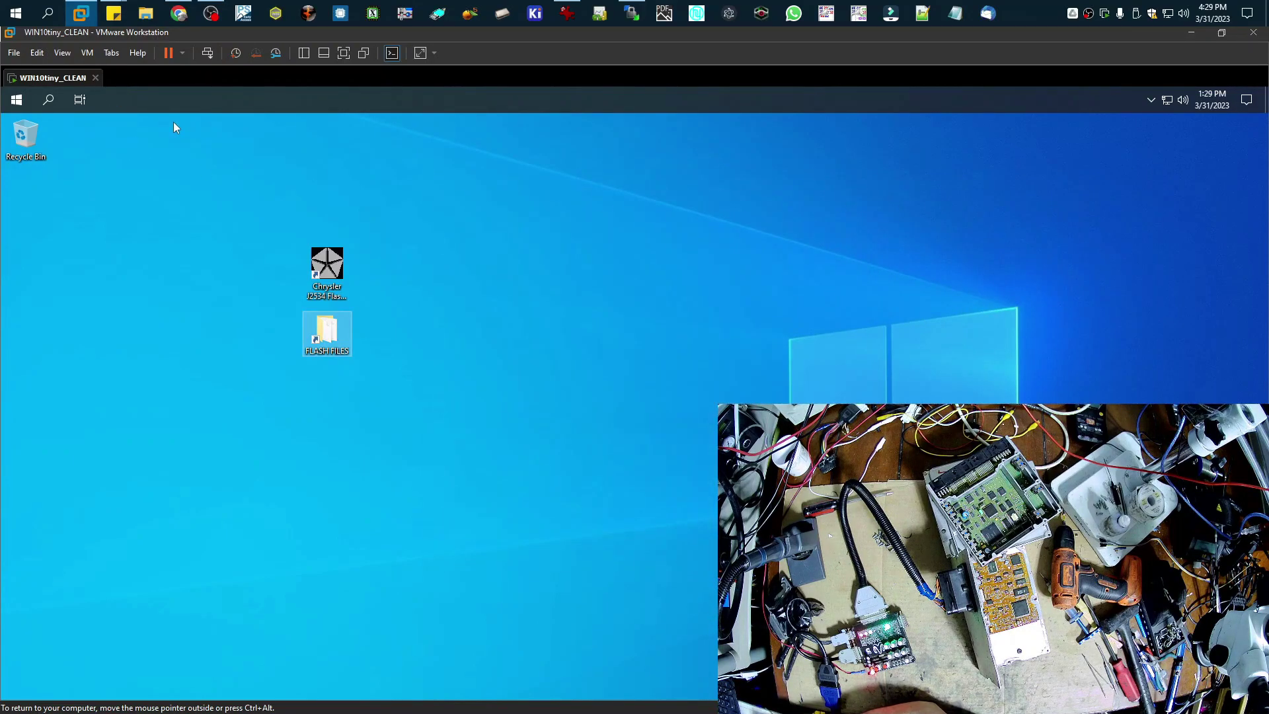